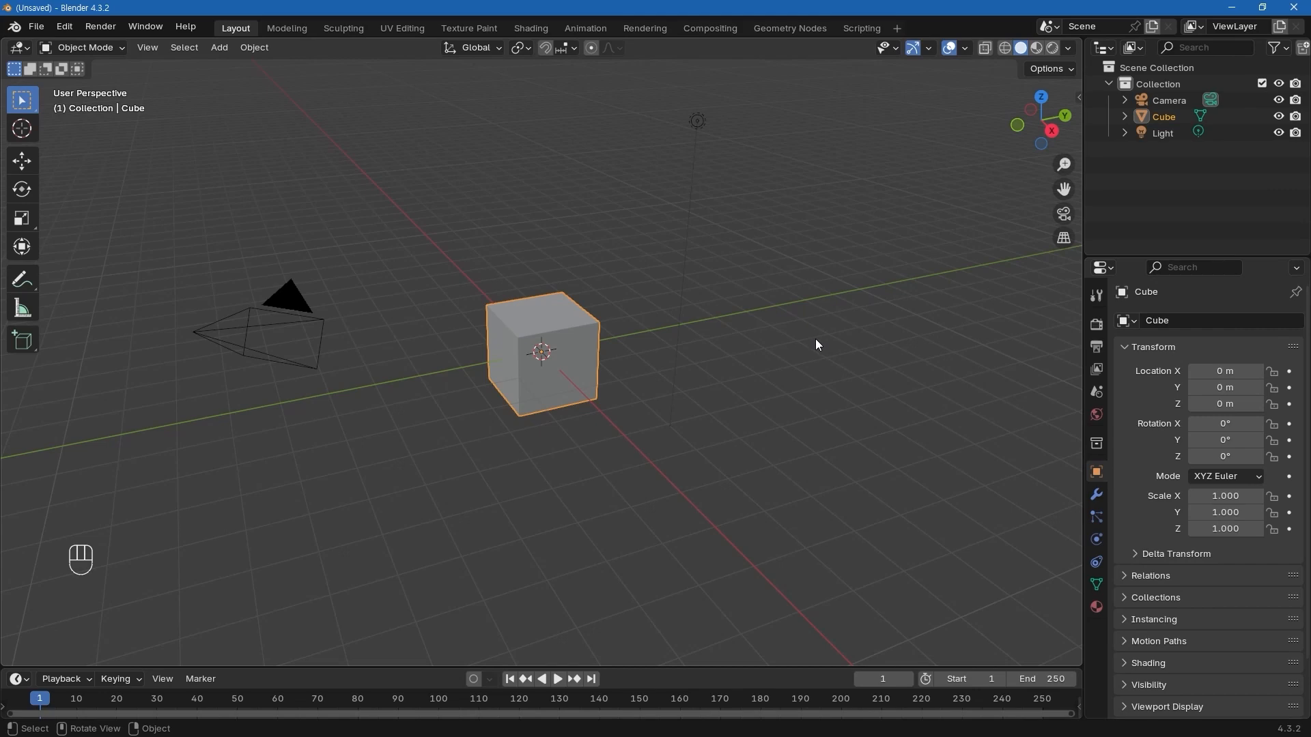
Split the 3D viewport vertically into two side-by-side areas and turn the new one into a Shader Editor.
{"action": "middle_click_drag", "start_coordinate": [714, 351], "coordinate": [705, 278]}
{"action": "middle_click_drag", "start_coordinate": [662, 351], "coordinate": [819, 307]}
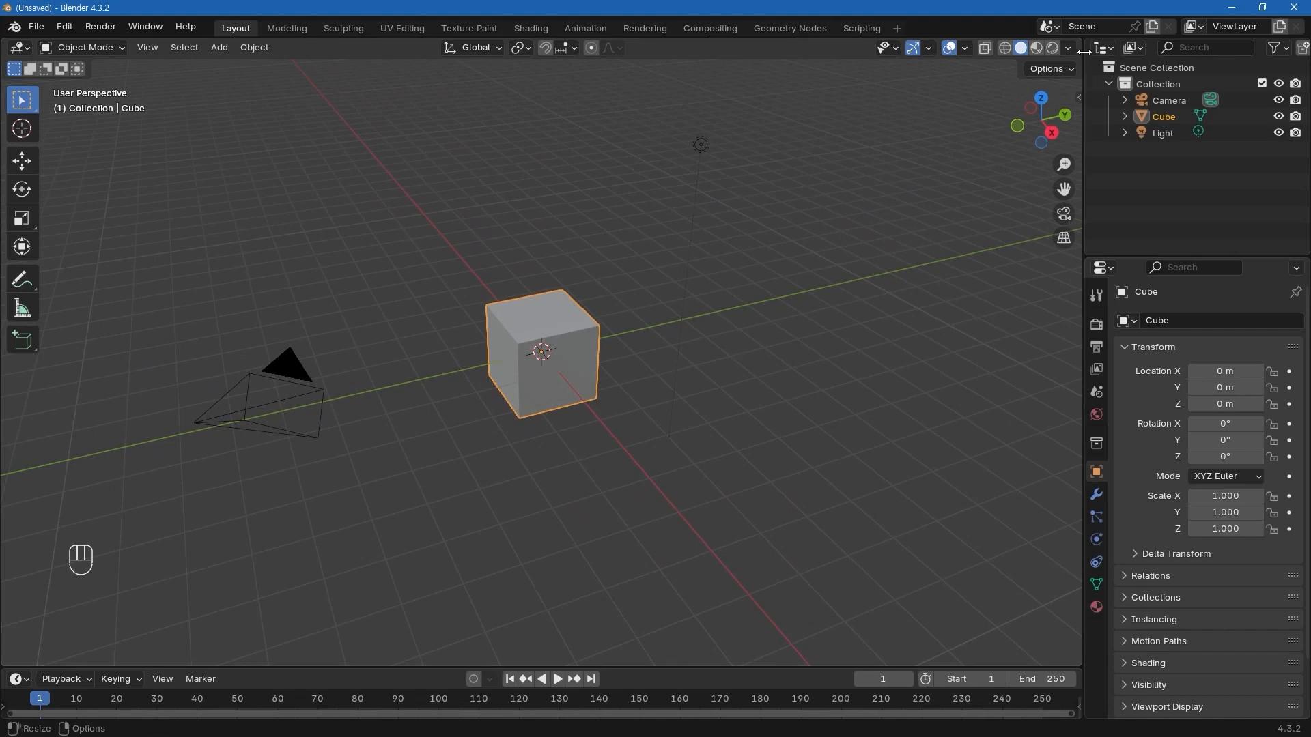
{"action": "left_click_drag", "start_coordinate": [1080, 43], "coordinate": [535, 52]}
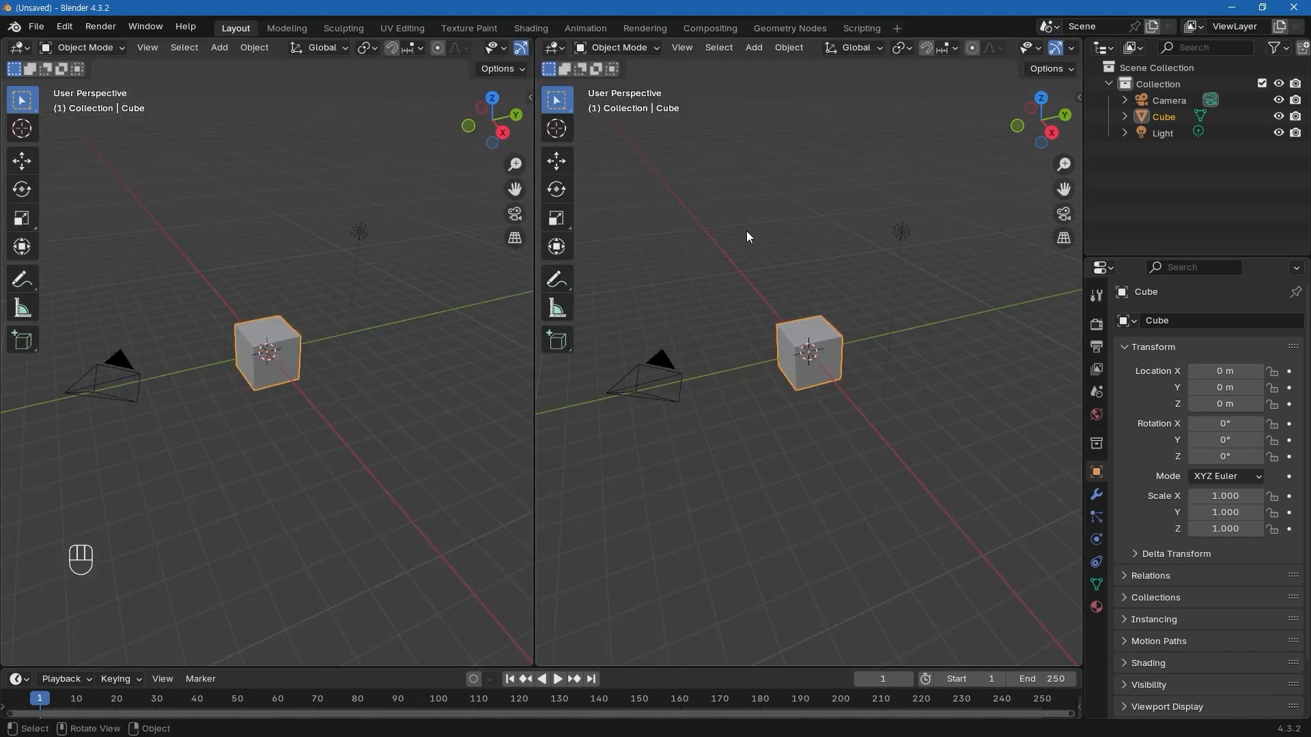
{"action": "left_click", "coordinate": [553, 47]}
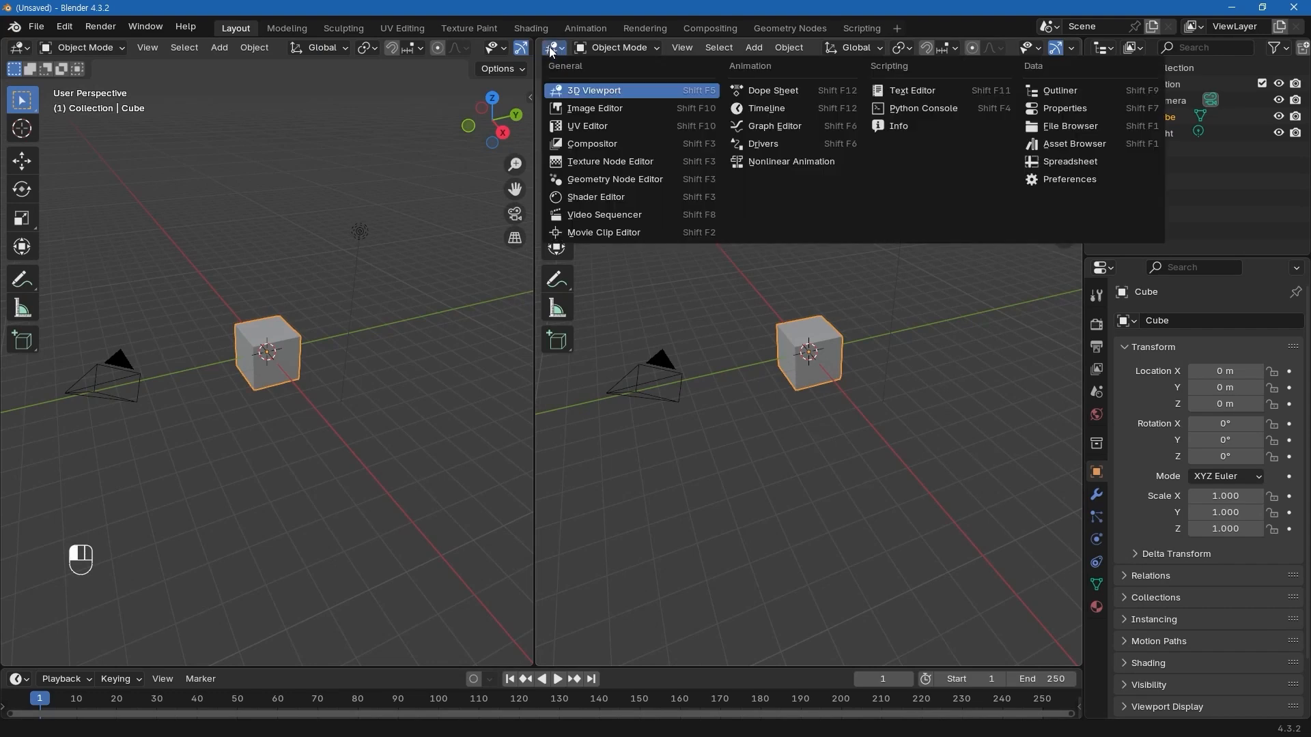
{"action": "left_click", "coordinate": [615, 201]}
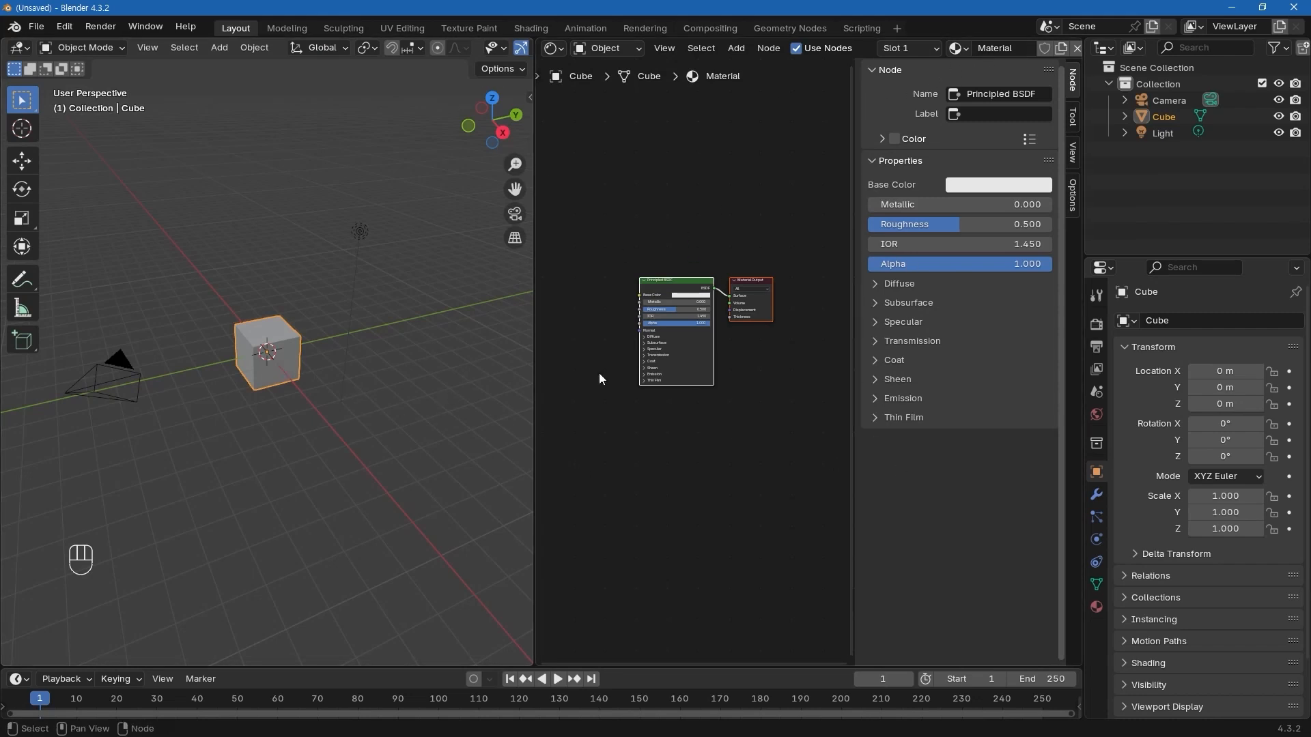
Switch the 3D viewport to Rendered shading and frame the cube more closely from a lower angle.
{"action": "scroll", "coordinate": [297, 369], "scroll_direction": "up", "scroll_amount": 3}
{"action": "scroll", "coordinate": [297, 369], "scroll_direction": "up", "scroll_amount": 1}
{"action": "scroll", "coordinate": [432, 44], "scroll_direction": "down", "scroll_amount": 5}
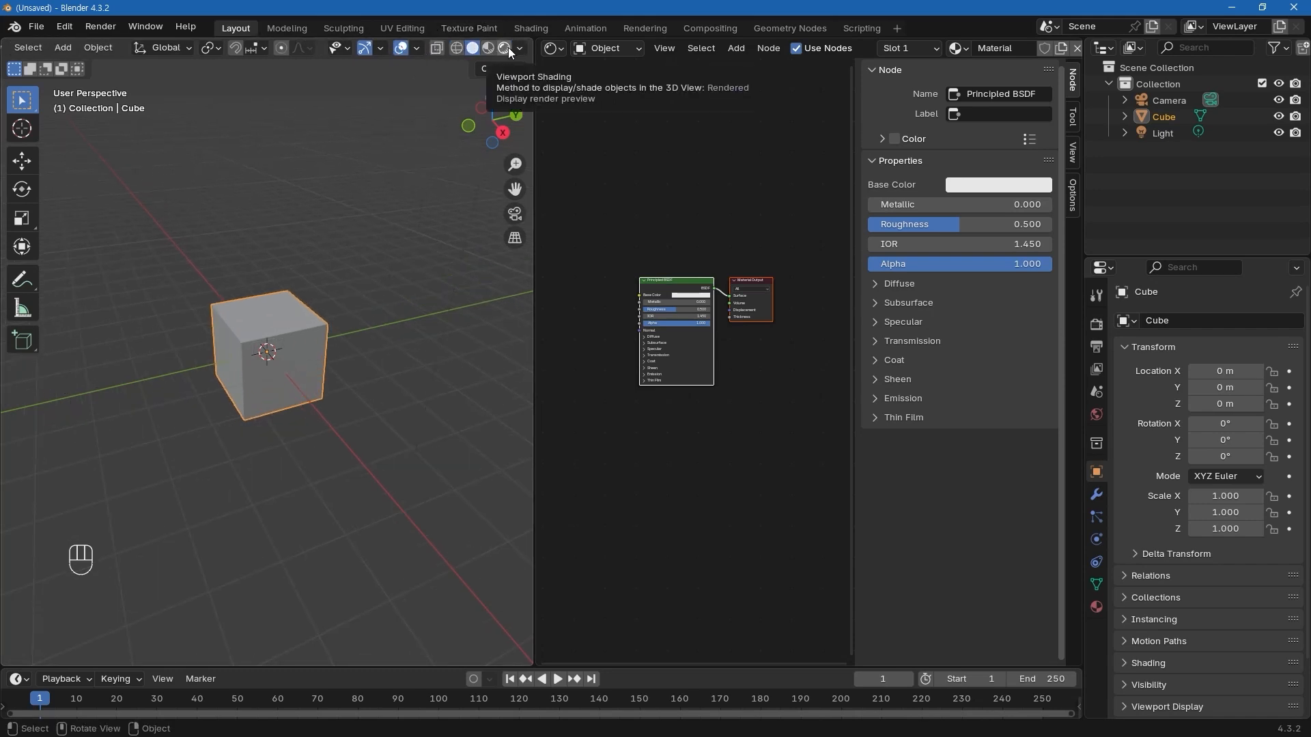
{"action": "left_click", "coordinate": [508, 48]}
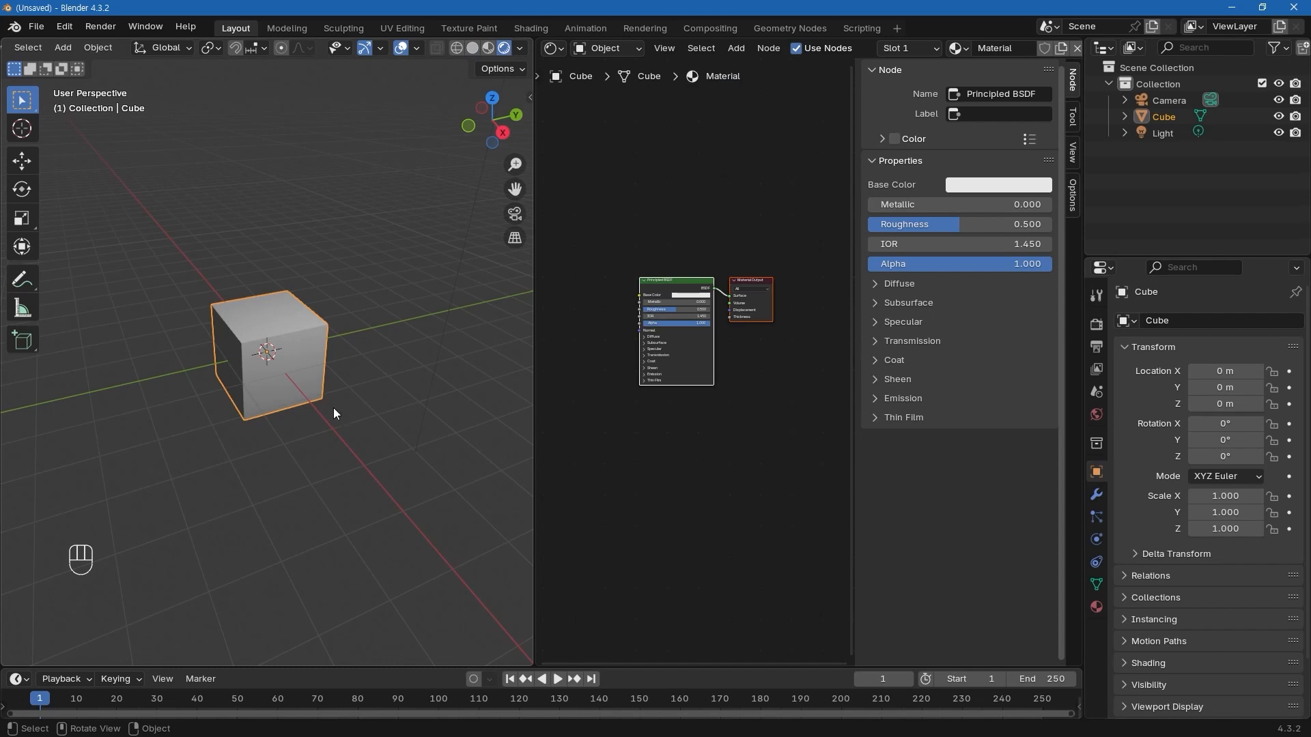
{"action": "middle_click_drag", "start_coordinate": [232, 387], "coordinate": [298, 397]}
{"action": "scroll", "coordinate": [298, 397], "scroll_direction": "up", "scroll_amount": 3}
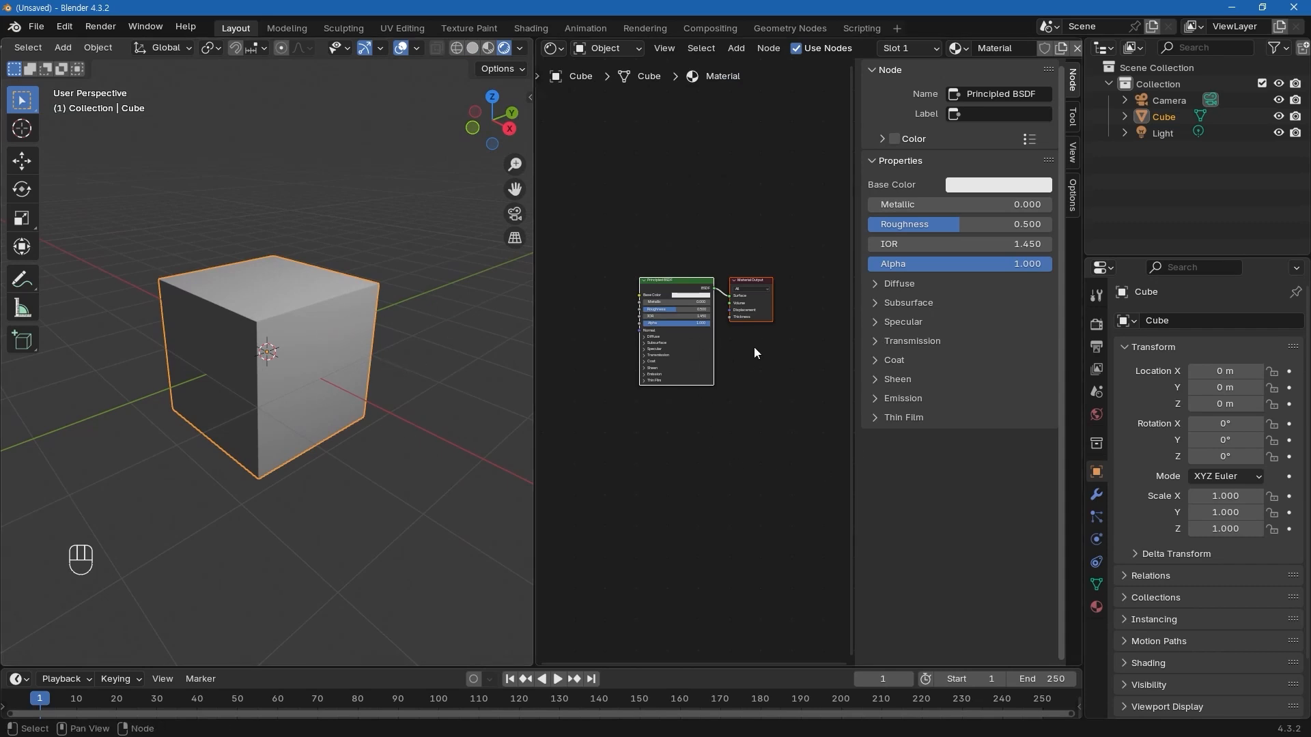
Hide the Shader Editor's sidebar to leave more room for the node graph.
{"action": "scroll", "coordinate": [774, 369], "scroll_direction": "up", "scroll_amount": 2}
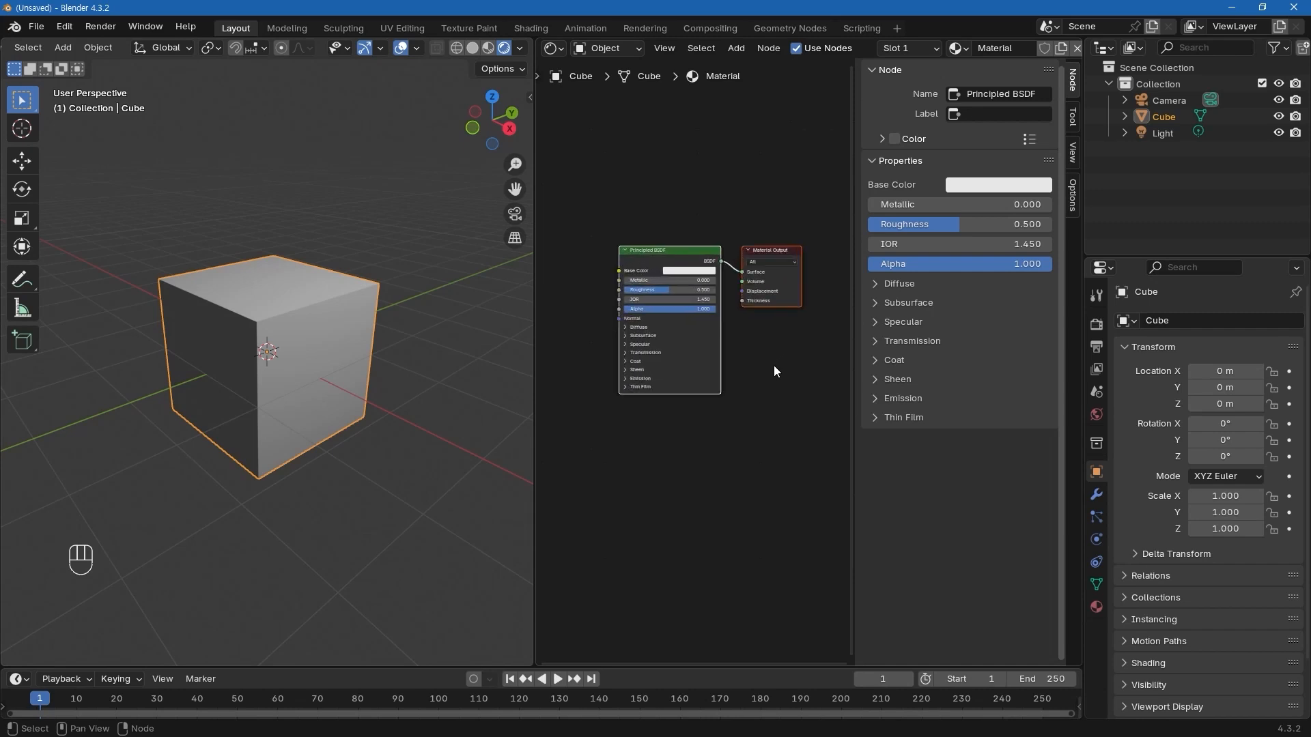
{"action": "scroll", "coordinate": [773, 367], "scroll_direction": "up", "scroll_amount": 5}
{"action": "middle_click_drag", "start_coordinate": [773, 366], "coordinate": [761, 383]}
{"action": "mouse_move", "coordinate": [789, 383]}
{"action": "middle_mouse_down"}
{"action": "mouse_move", "coordinate": [808, 445]}
{"action": "mouse_move", "coordinate": [849, 372]}
{"action": "mouse_move", "coordinate": [766, 389]}
{"action": "mouse_move", "coordinate": [788, 391]}
{"action": "middle_mouse_up"}
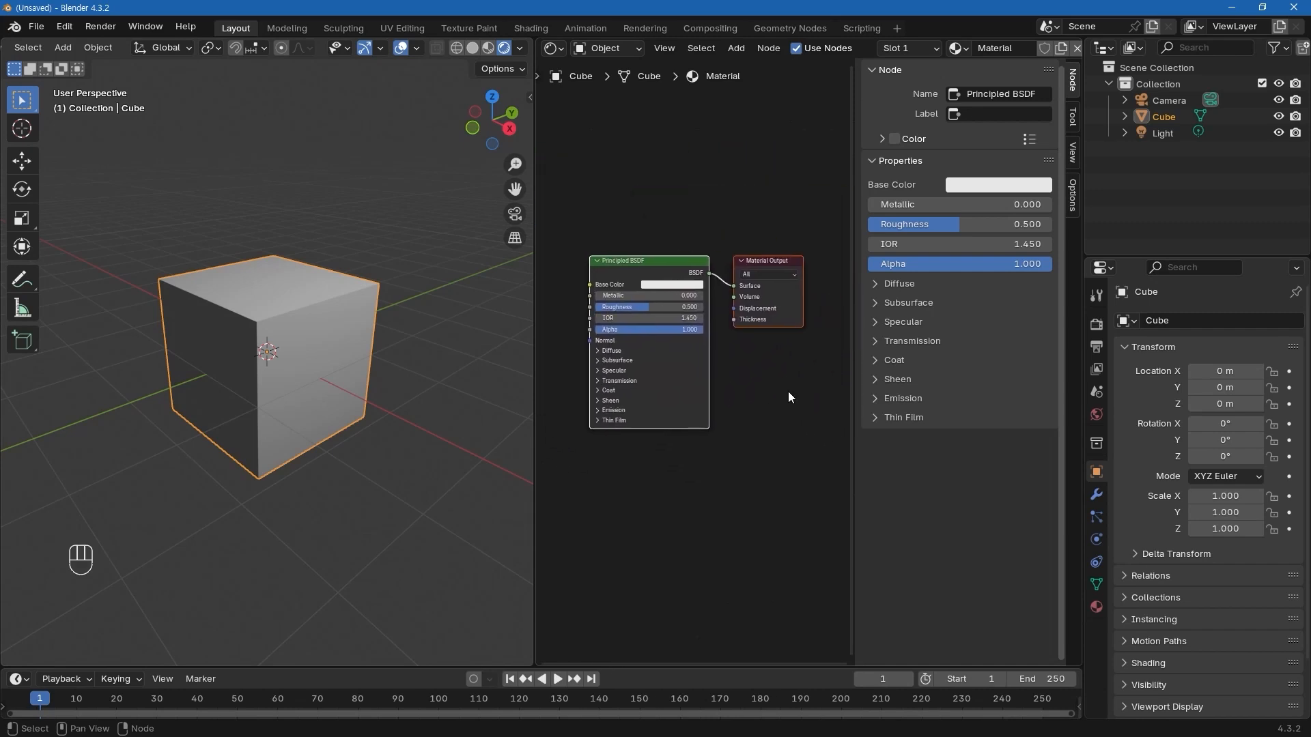
{"action": "scroll", "coordinate": [793, 392], "scroll_direction": "down", "scroll_amount": 2}
{"action": "scroll", "coordinate": [789, 390], "scroll_direction": "up", "scroll_amount": 1}
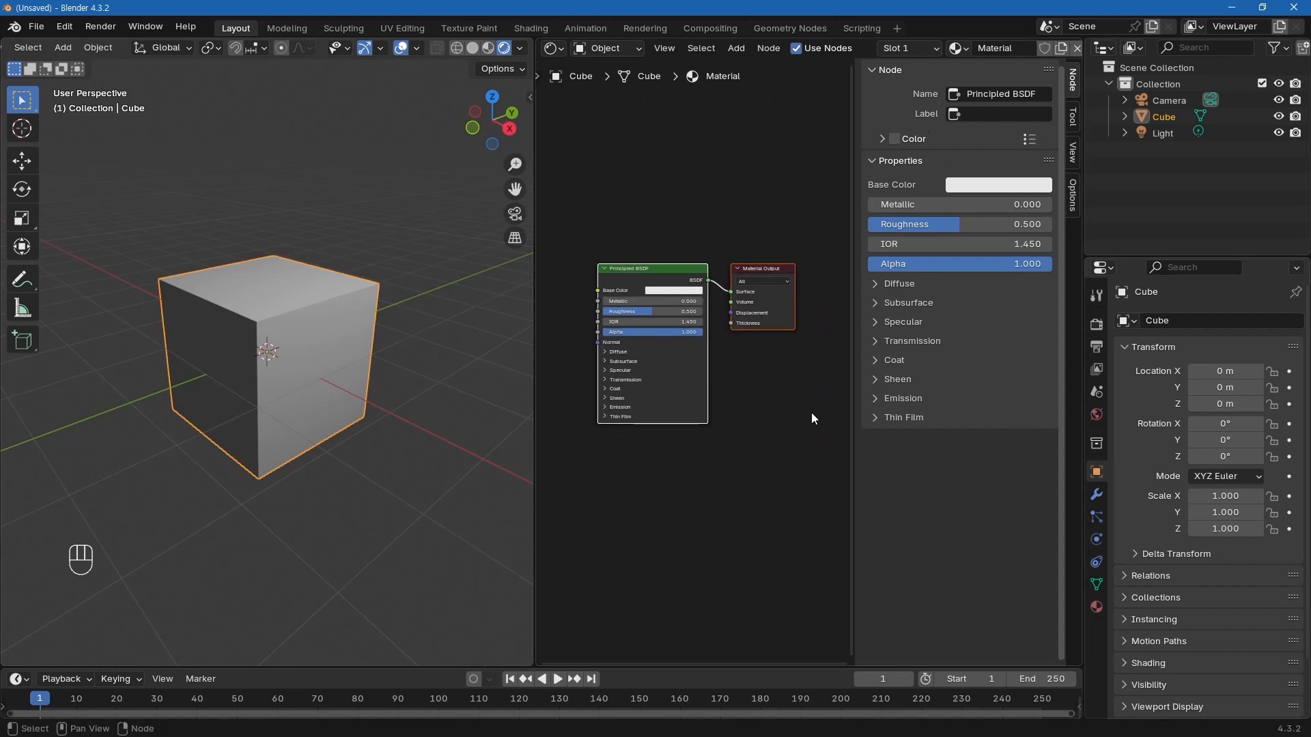
{"action": "key", "text": "n"}
{"action": "key", "text": "n"}
{"action": "key", "text": "n"}
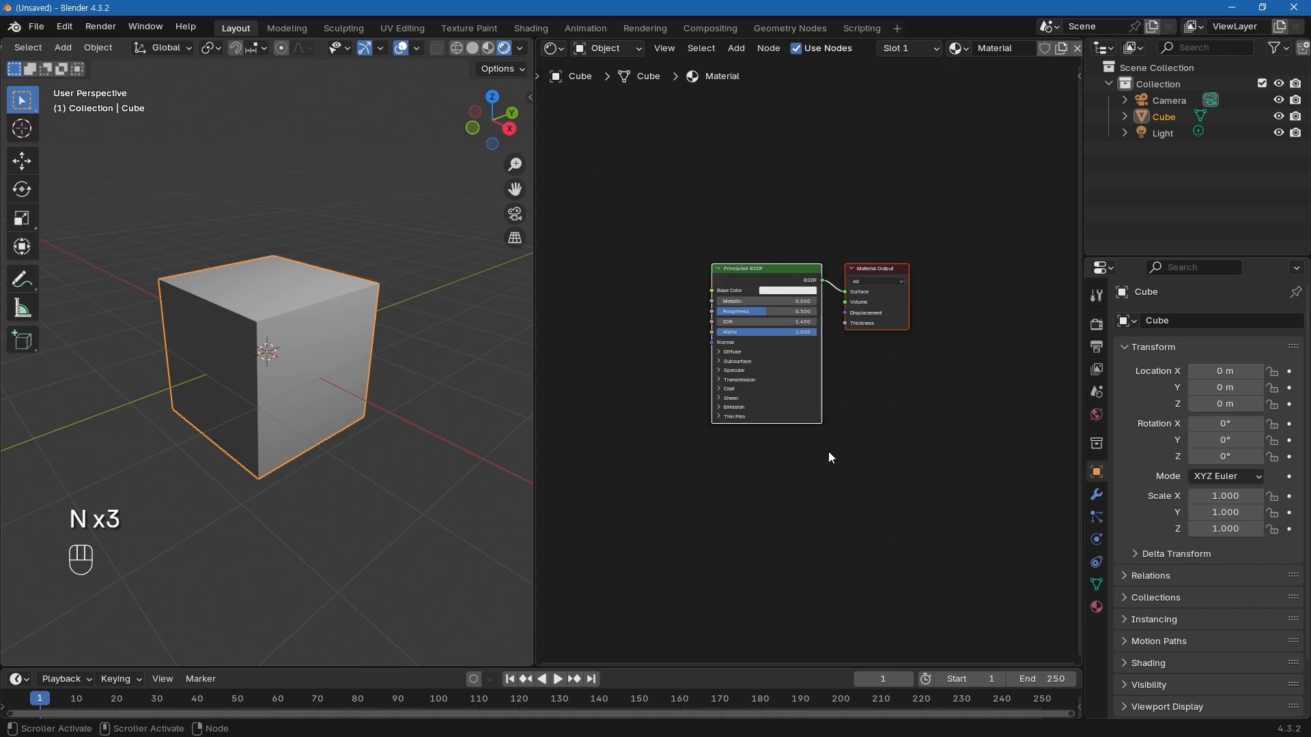
{"action": "key", "text": "n"}
{"action": "key", "text": "n"}
{"action": "scroll", "coordinate": [852, 400], "scroll_direction": "up", "scroll_amount": 2}
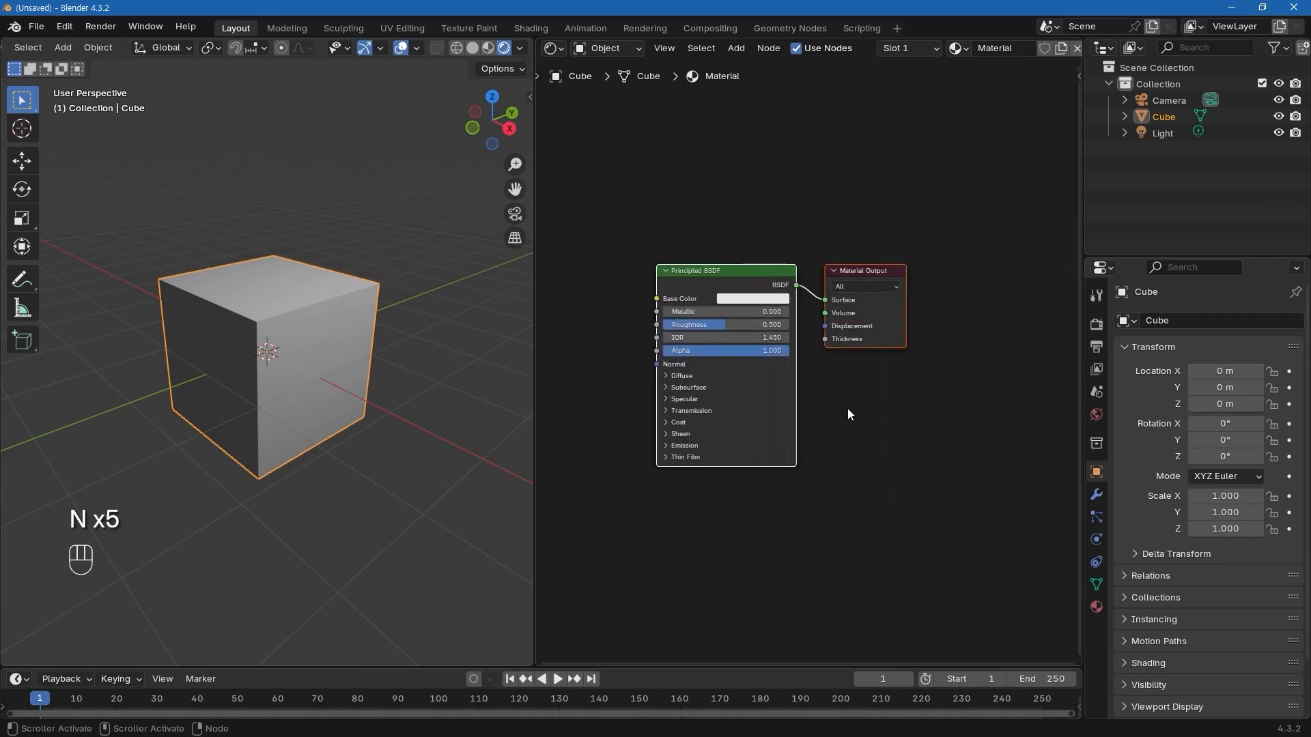
Move the Material Output node up and away from the Principled BSDF node, and shift the Principled BSDF slightly left.
{"action": "left_click", "coordinate": [865, 397]}
{"action": "left_click", "coordinate": [739, 277]}
{"action": "left_click", "coordinate": [874, 276]}
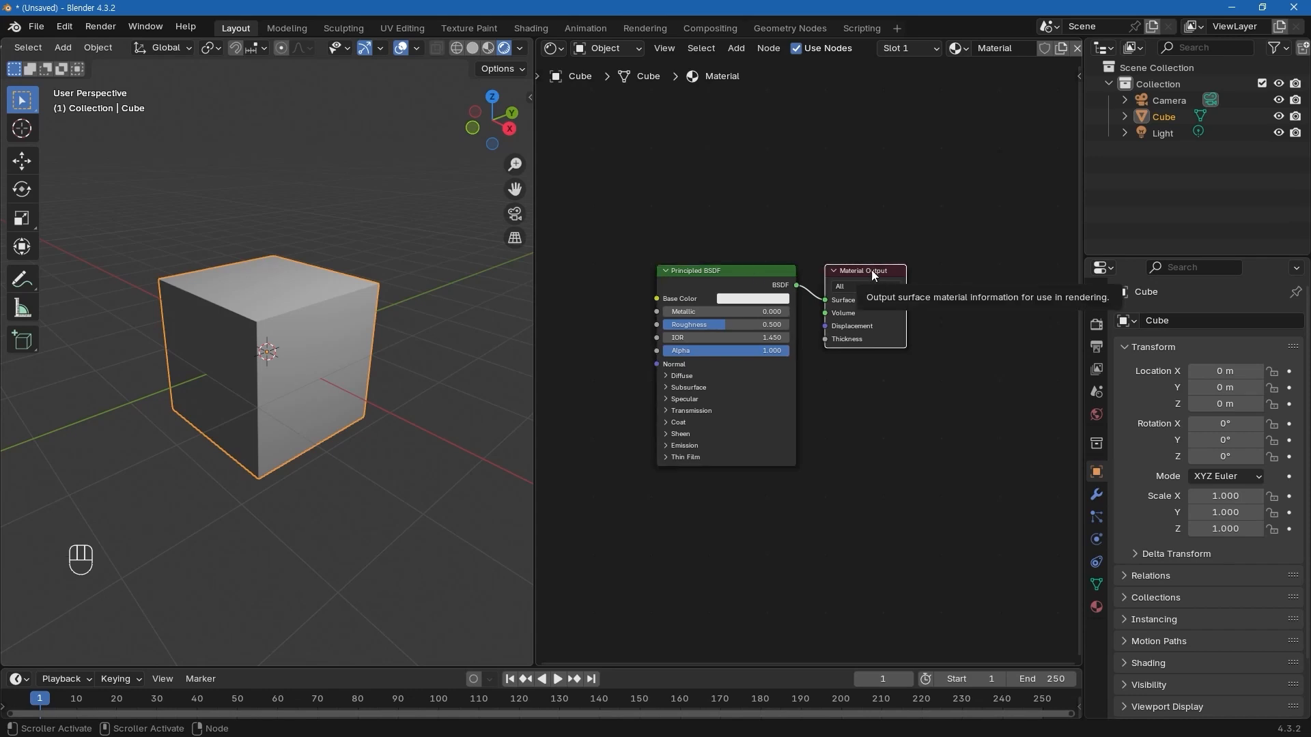
{"action": "key", "text": "g"}
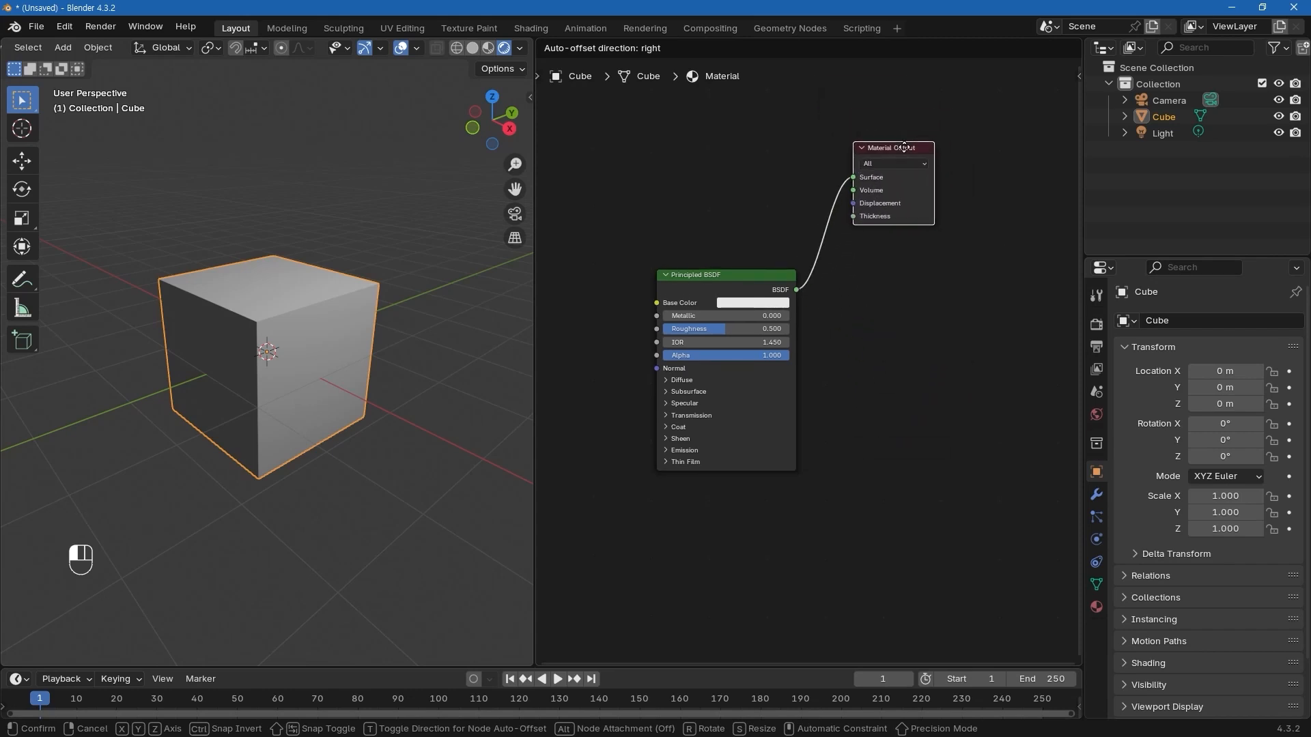
{"action": "left_click", "coordinate": [932, 167]}
{"action": "left_click", "coordinate": [905, 318]}
{"action": "scroll", "coordinate": [855, 277], "scroll_direction": "down", "scroll_amount": 2}
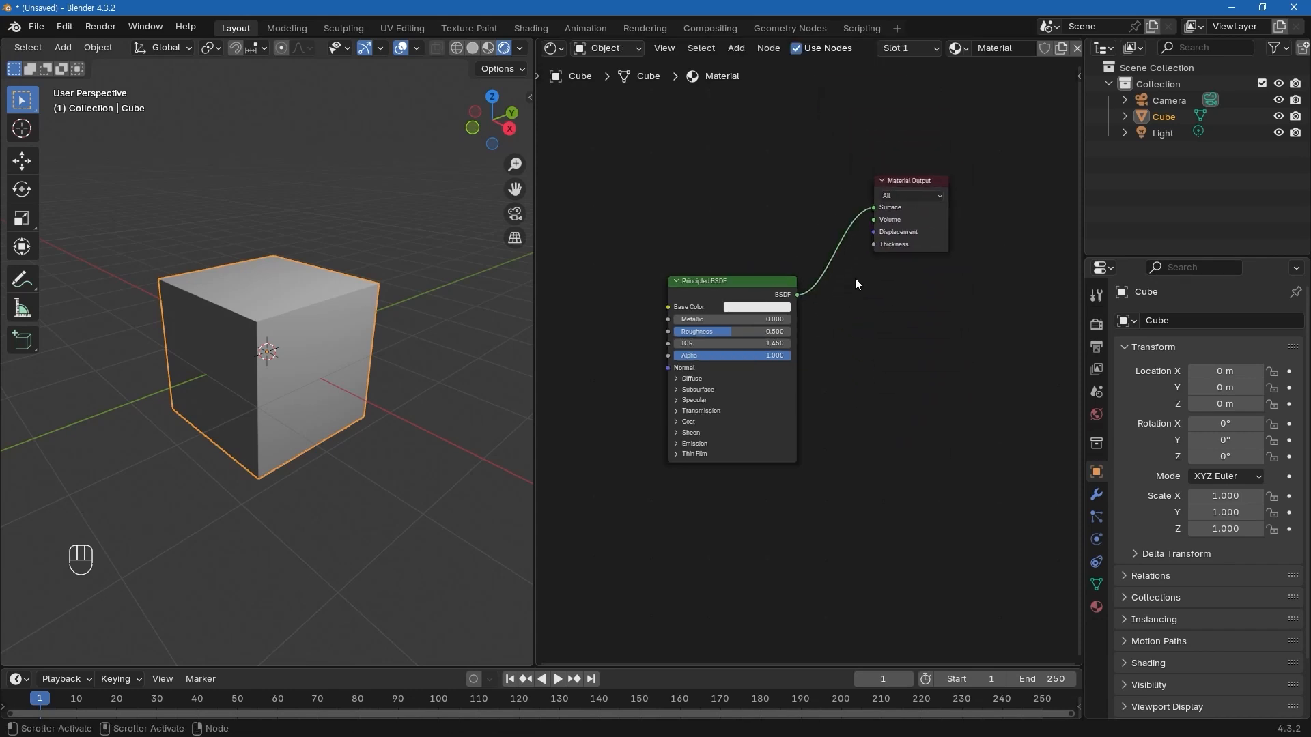
{"action": "middle_click_drag", "start_coordinate": [854, 277], "coordinate": [849, 366]}
{"action": "left_click_drag", "start_coordinate": [738, 378], "coordinate": [714, 376]}
{"action": "scroll", "coordinate": [728, 361], "scroll_direction": "up", "scroll_amount": 1}
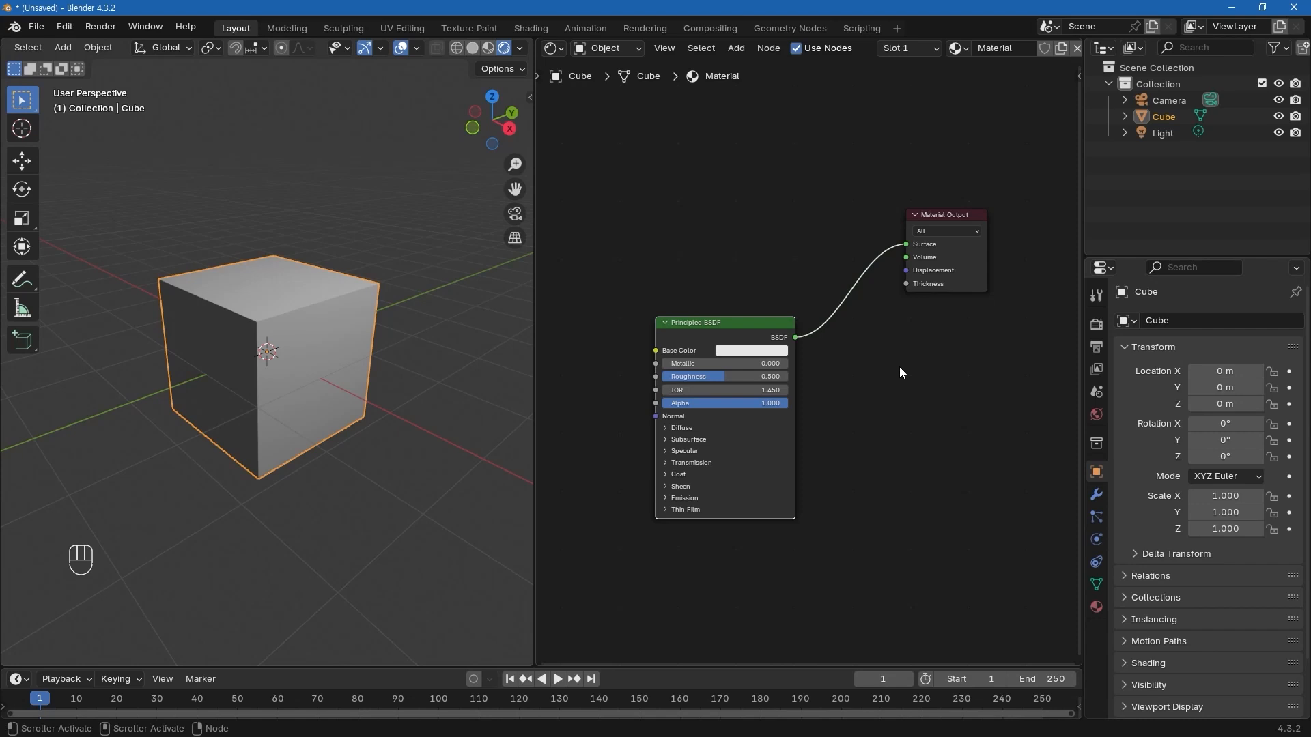
Add a Diffuse BSDF shader node above the Principled BSDF node.
{"action": "left_click", "coordinate": [818, 251]}
{"action": "middle_click_drag", "start_coordinate": [793, 230], "coordinate": [794, 252]}
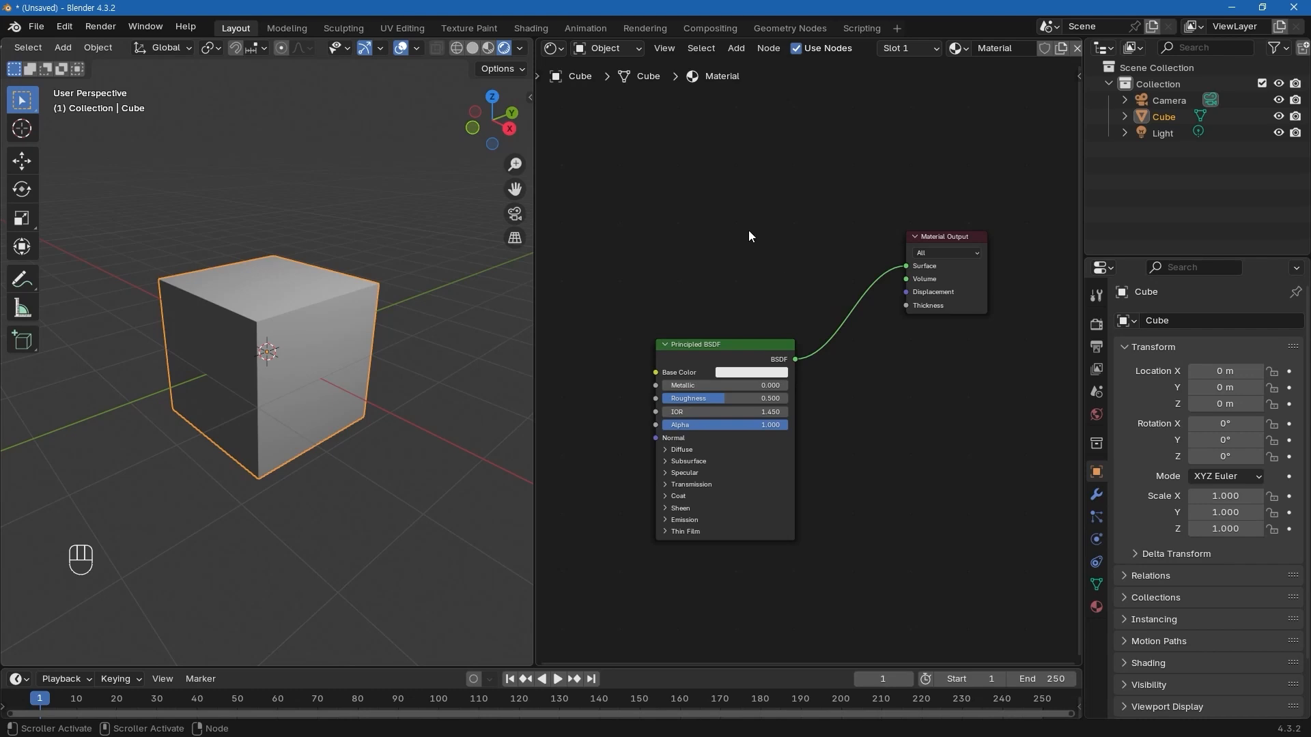
{"action": "key", "text": "shift+a"}
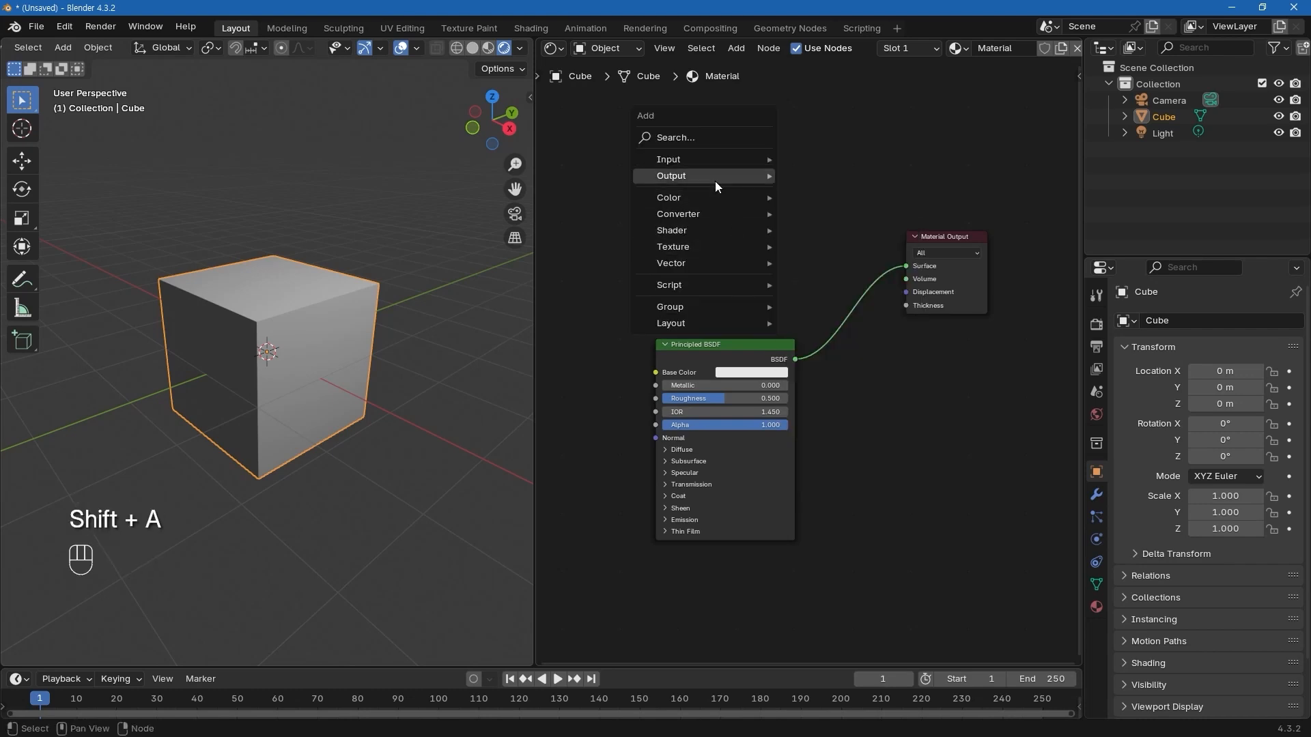
{"action": "mouse_move", "coordinate": [710, 236]}
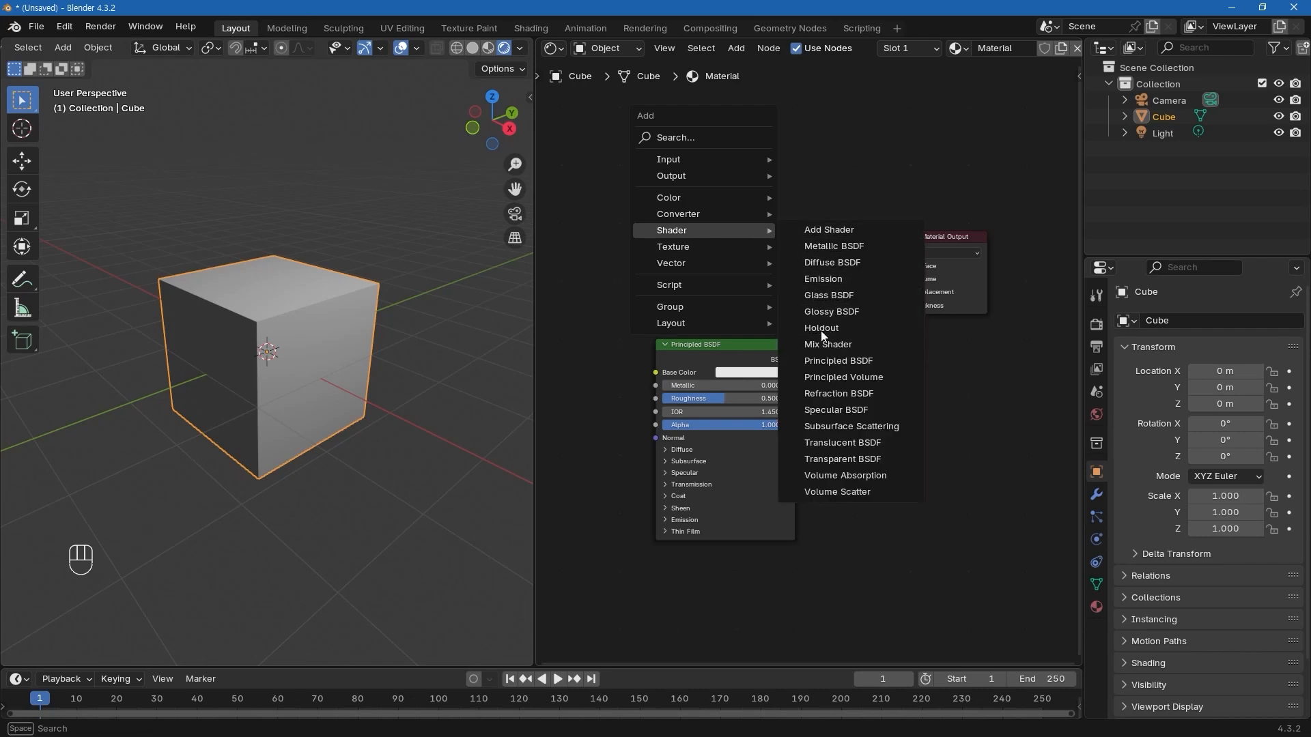
{"action": "left_click", "coordinate": [824, 264]}
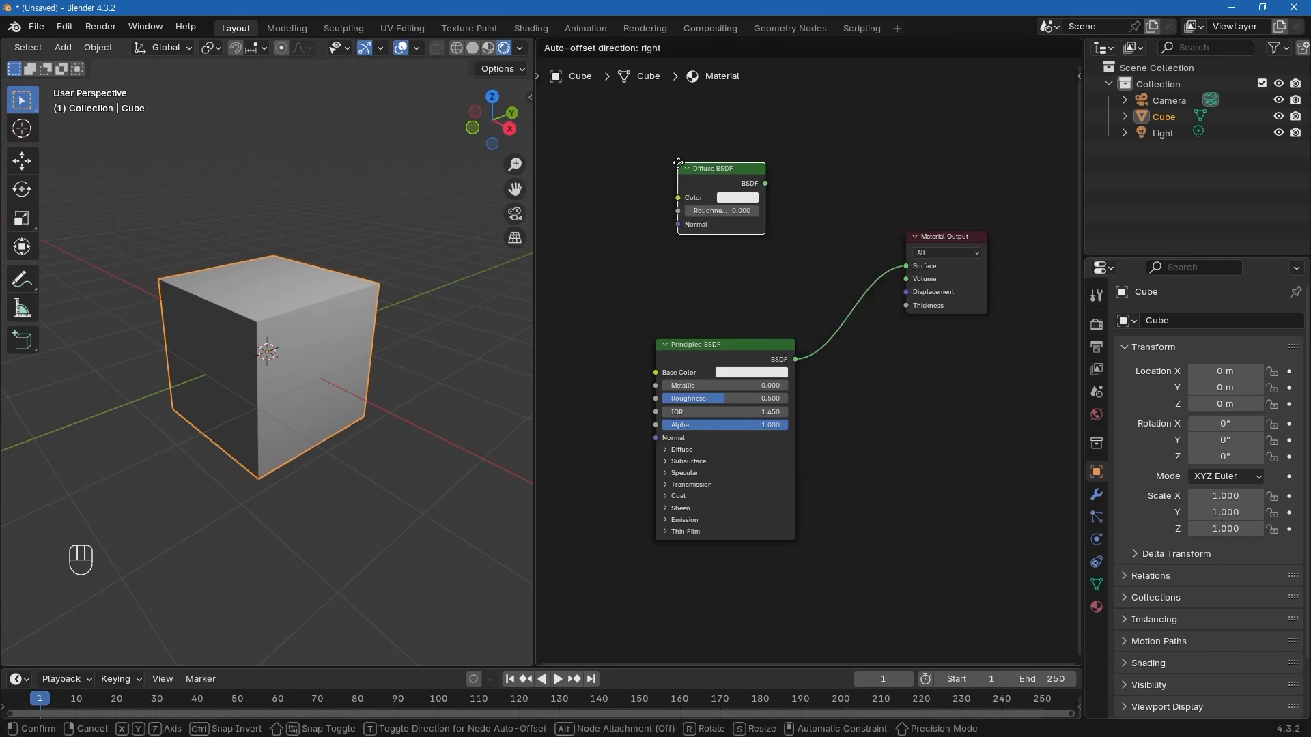
{"action": "left_click", "coordinate": [678, 163]}
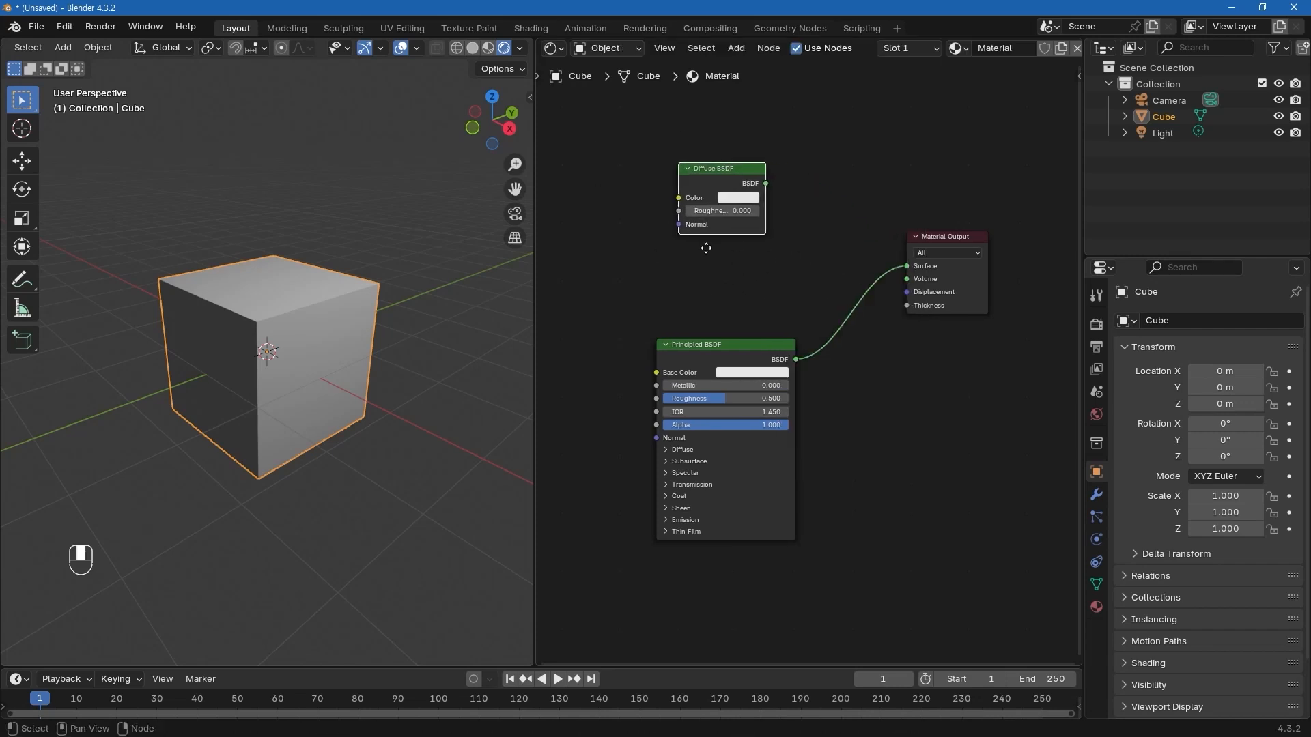
{"action": "scroll", "coordinate": [703, 246], "scroll_direction": "up", "scroll_amount": 2}
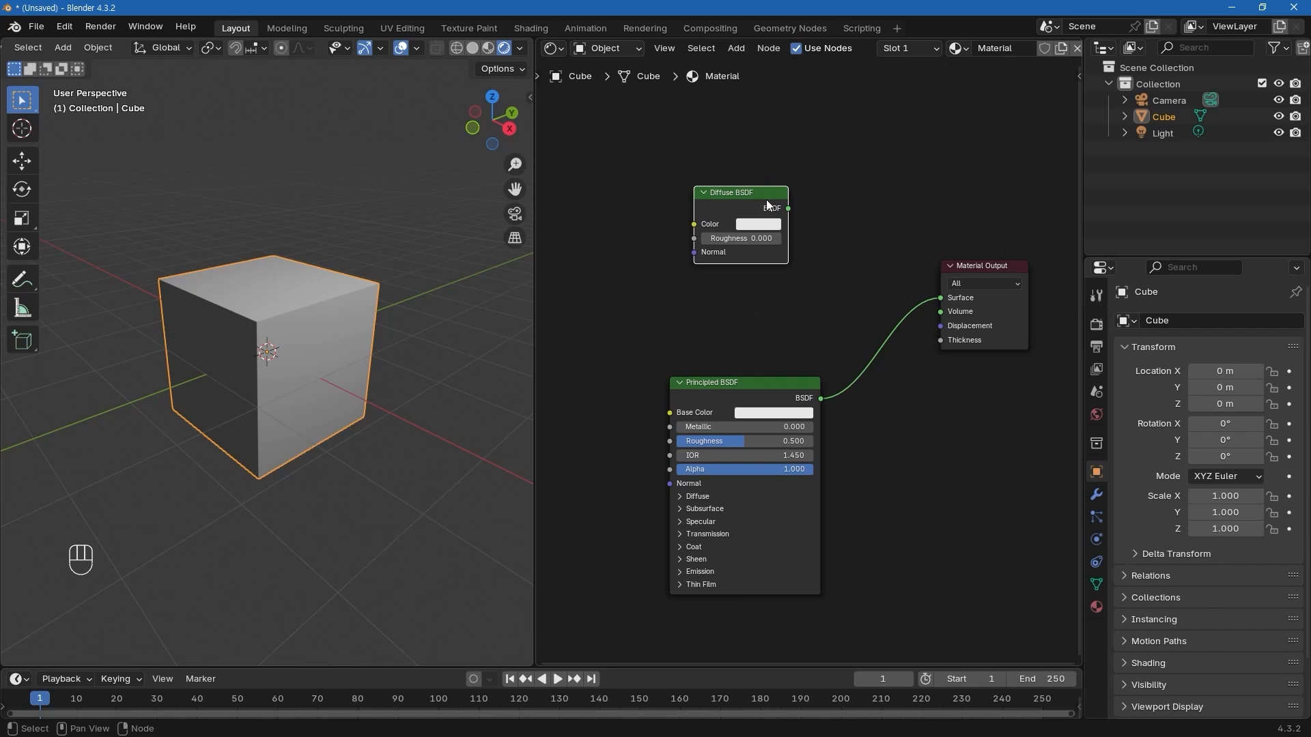
Connect the Diffuse BSDF output to the Material Output's Surface input and set its color to cyan.
{"action": "left_click_drag", "start_coordinate": [789, 209], "coordinate": [949, 300]}
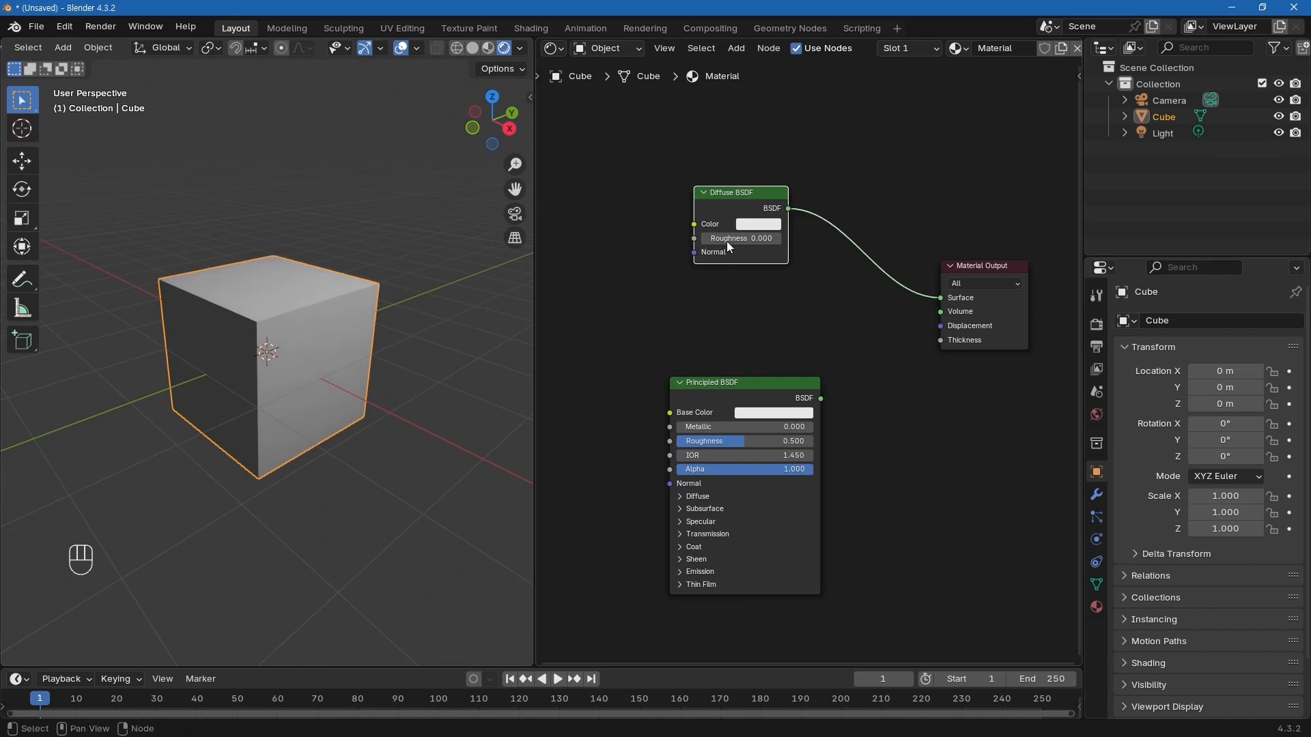
{"action": "middle_click_drag", "start_coordinate": [441, 395], "coordinate": [253, 361]}
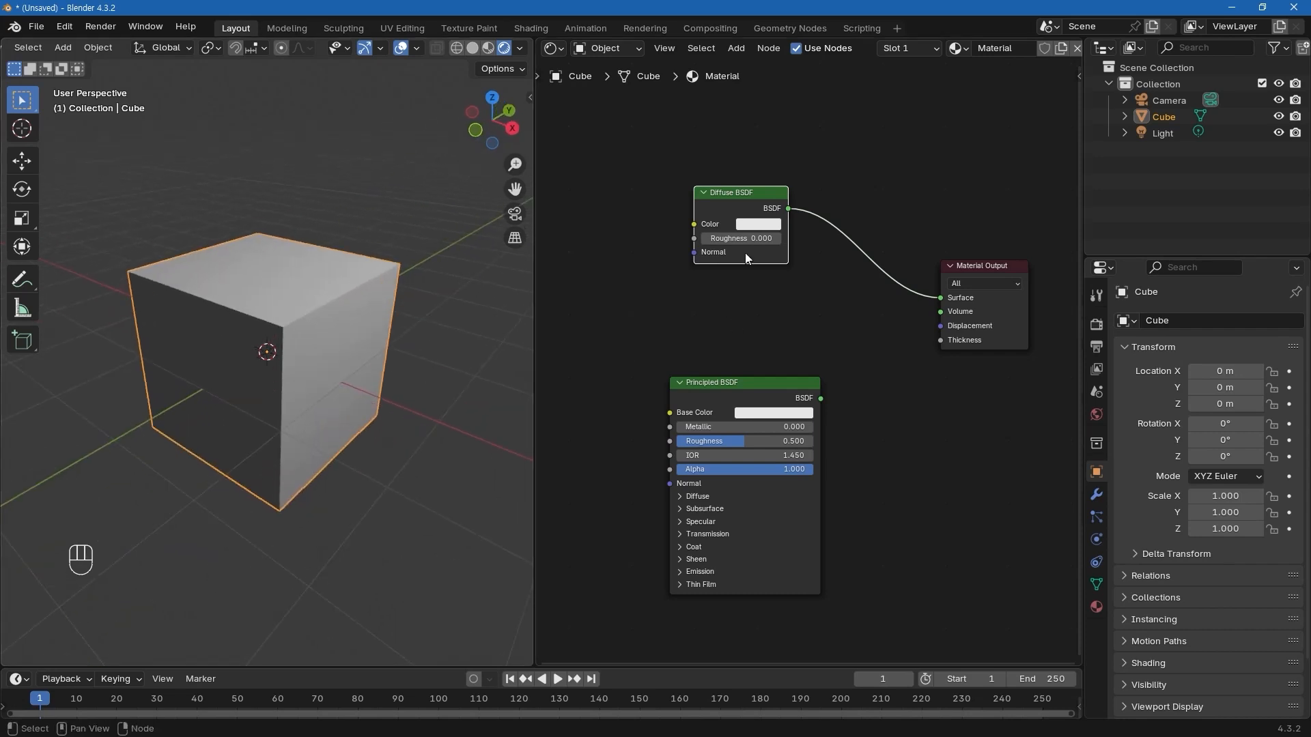
{"action": "left_click", "coordinate": [770, 226]}
{"action": "left_click_drag", "start_coordinate": [785, 273], "coordinate": [791, 252]}
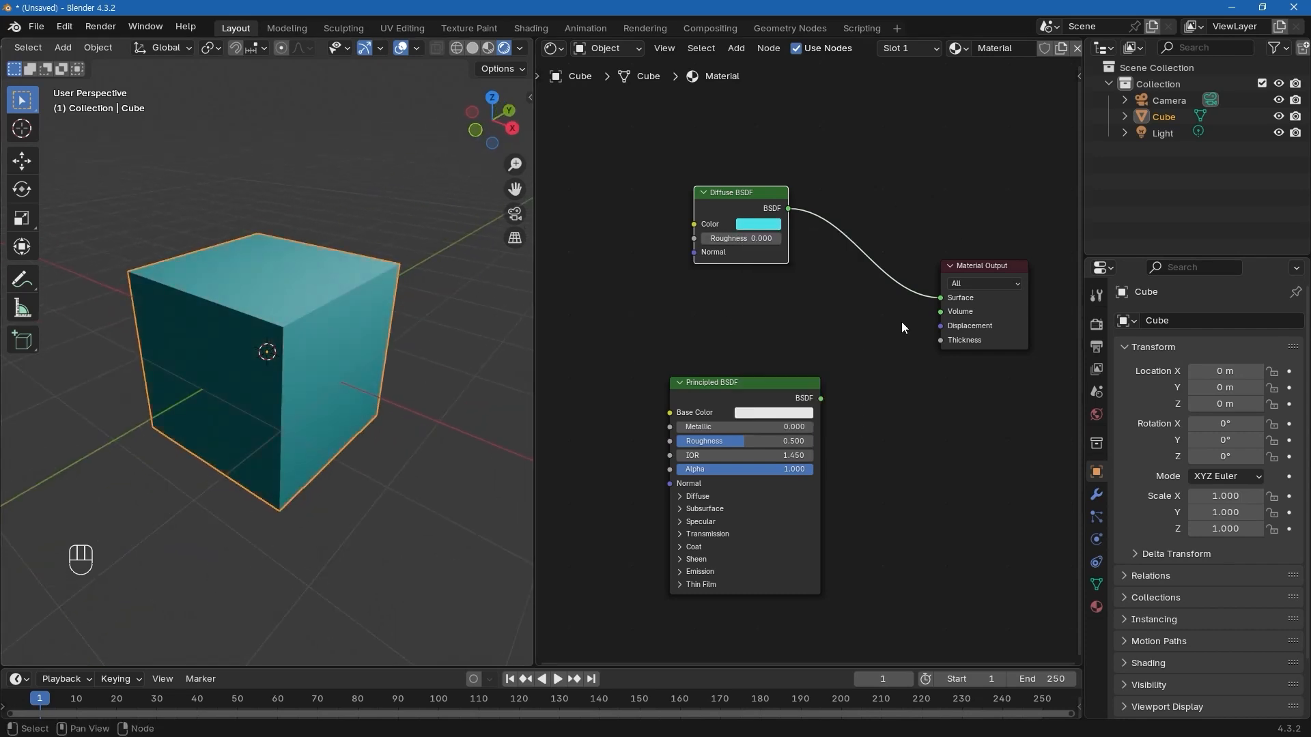
Set the Principled BSDF node's Base Color to pink.
{"action": "left_click", "coordinate": [747, 412]}
{"action": "left_click", "coordinate": [754, 413]}
{"action": "left_click_drag", "start_coordinate": [795, 279], "coordinate": [801, 288]}
Alternate the Material Output's Surface connection between the Principled BSDF and Diffuse BSDF twice, ending on the Diffuse BSDF.
{"action": "left_click_drag", "start_coordinate": [821, 398], "coordinate": [942, 298]}
{"action": "left_click_drag", "start_coordinate": [787, 208], "coordinate": [941, 297]}
{"action": "left_click_drag", "start_coordinate": [821, 398], "coordinate": [947, 295]}
{"action": "left_click_drag", "start_coordinate": [788, 209], "coordinate": [944, 298]}
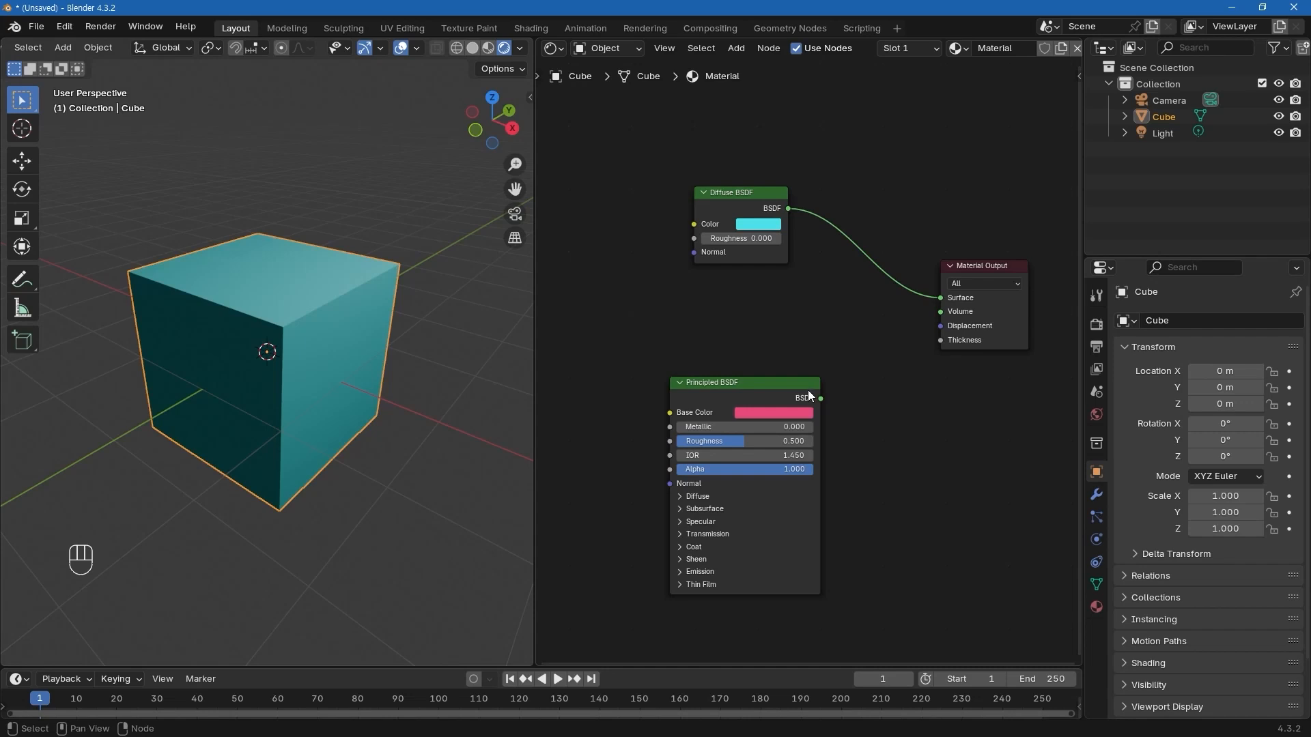
Move the Principled BSDF and Diffuse BSDF nodes left, farther from the Material Output node.
{"action": "scroll", "coordinate": [823, 376], "scroll_direction": "down", "scroll_amount": 1}
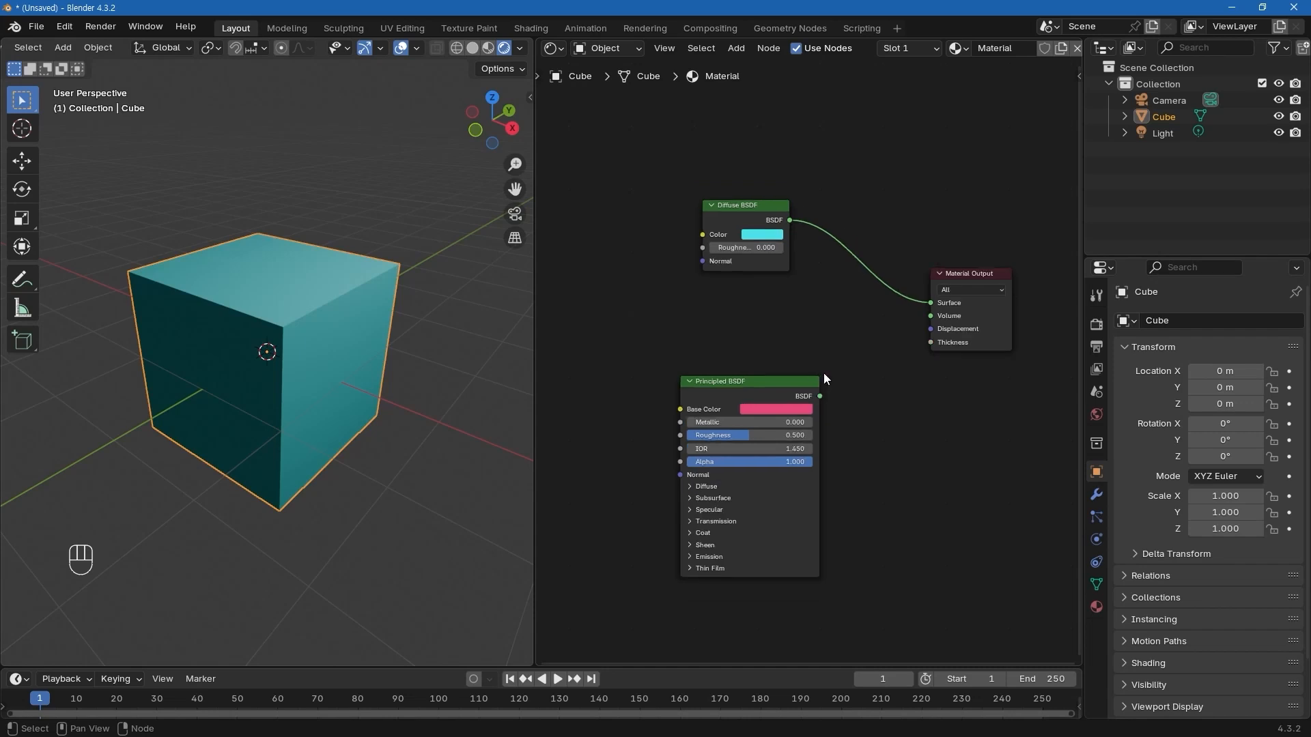
{"action": "middle_click_drag", "start_coordinate": [851, 367], "coordinate": [901, 383]}
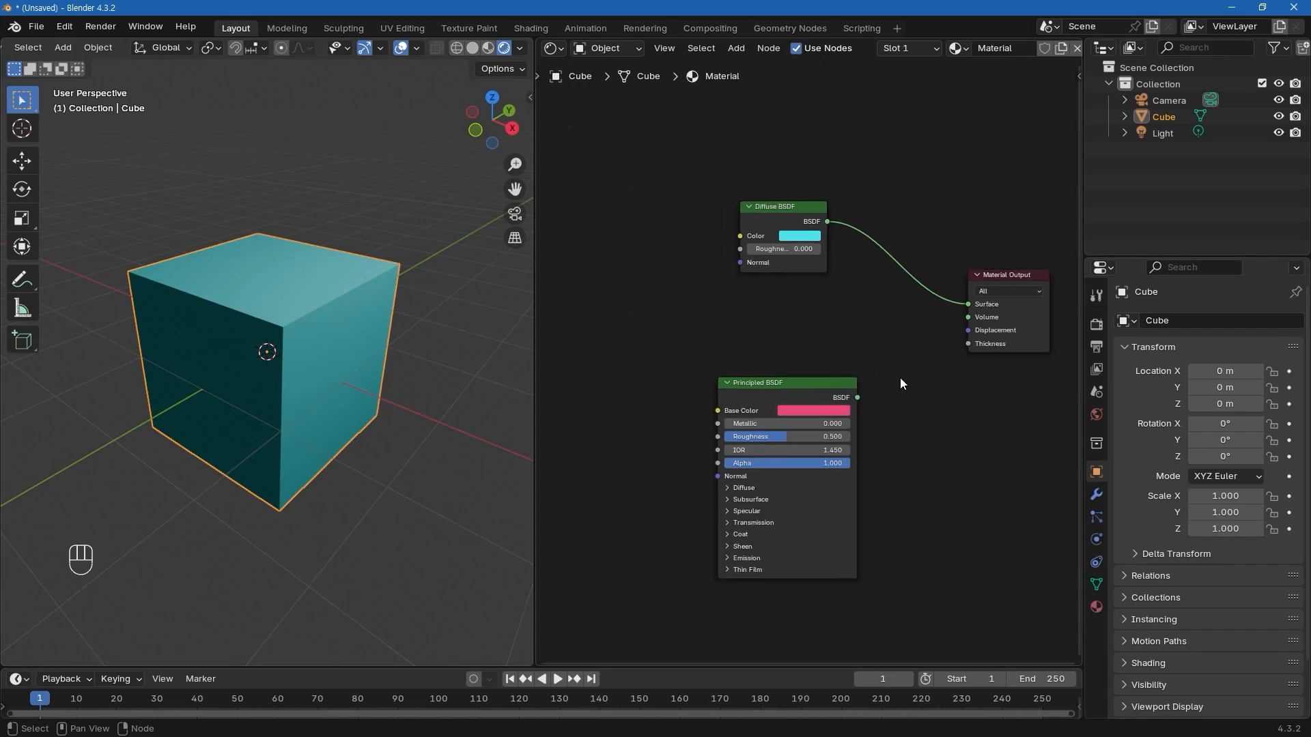
{"action": "left_click_drag", "start_coordinate": [824, 392], "coordinate": [778, 383]}
{"action": "left_click_drag", "start_coordinate": [771, 217], "coordinate": [717, 215]}
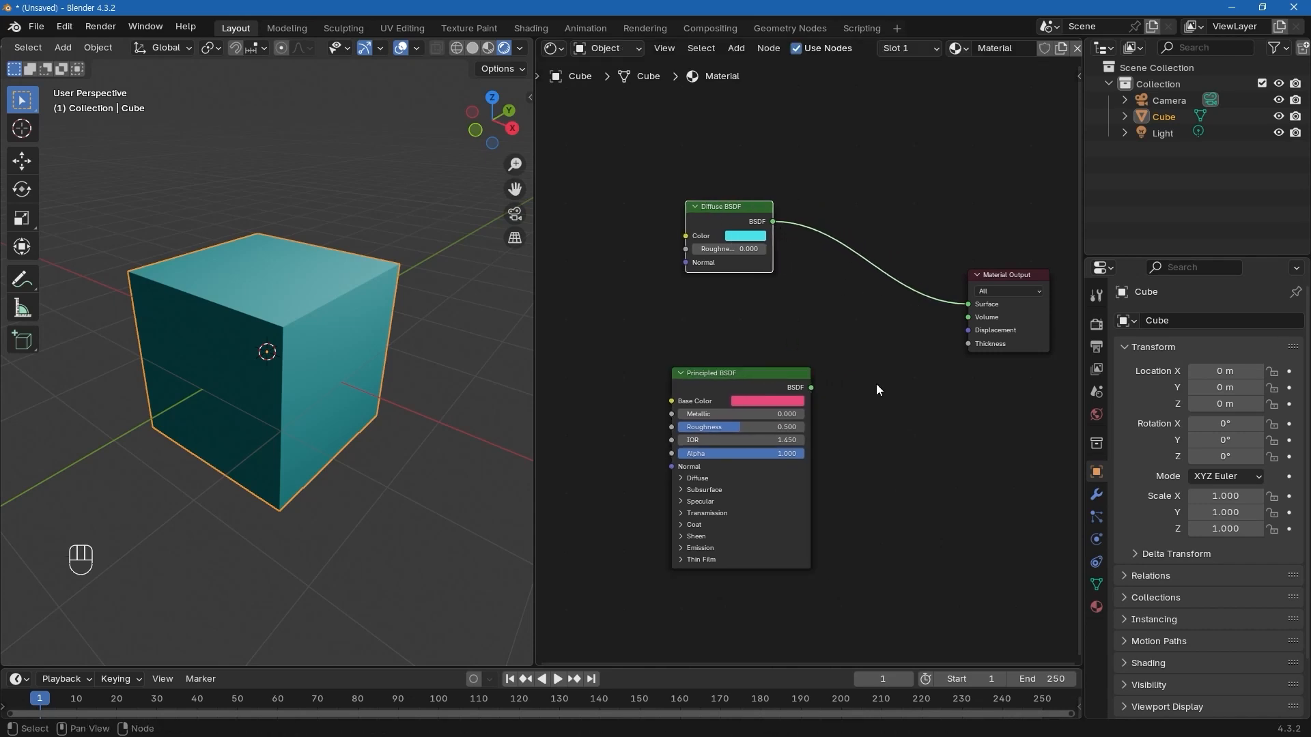
Connect the Principled BSDF to the Surface input, then replace that link with the Diffuse BSDF again.
{"action": "left_click_drag", "start_coordinate": [814, 390], "coordinate": [969, 302]}
{"action": "left_click_drag", "start_coordinate": [773, 222], "coordinate": [969, 304]}
{"action": "left_click_drag", "start_coordinate": [773, 219], "coordinate": [777, 224]}
Transfer the existing Surface link from the Diffuse BSDF's output to the Principled BSDF's output.
{"action": "left_click_drag", "start_coordinate": [832, 293], "coordinate": [895, 353]}
{"action": "left_click_drag", "start_coordinate": [844, 298], "coordinate": [892, 325]}
{"action": "key", "text": "ctrl"}
{"action": "left_click_drag", "start_coordinate": [772, 220], "coordinate": [821, 386], "text": "ctrl"}
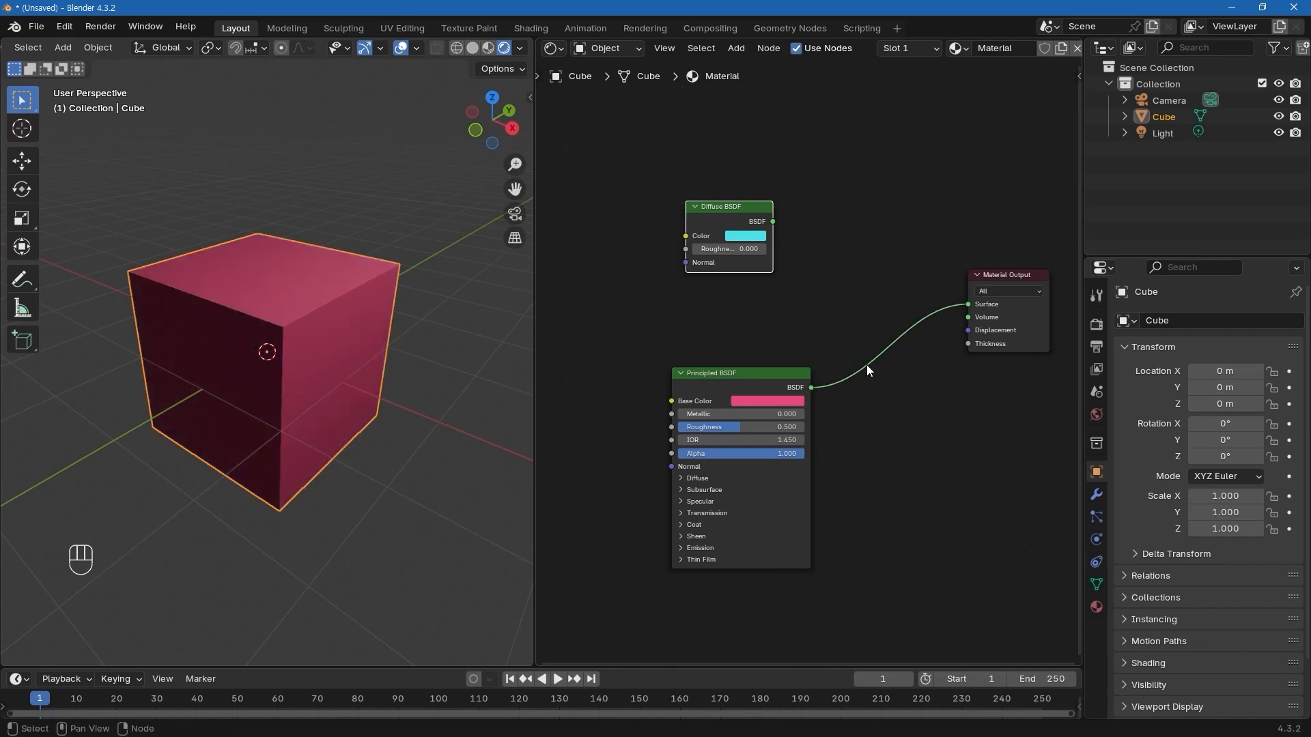
Transfer the Surface link from the Principled BSDF's output to the Diffuse BSDF's output and back again.
{"action": "left_click_drag", "start_coordinate": [814, 387], "coordinate": [962, 149]}
{"action": "left_click_drag", "start_coordinate": [812, 389], "coordinate": [783, 221], "text": "ctrl"}
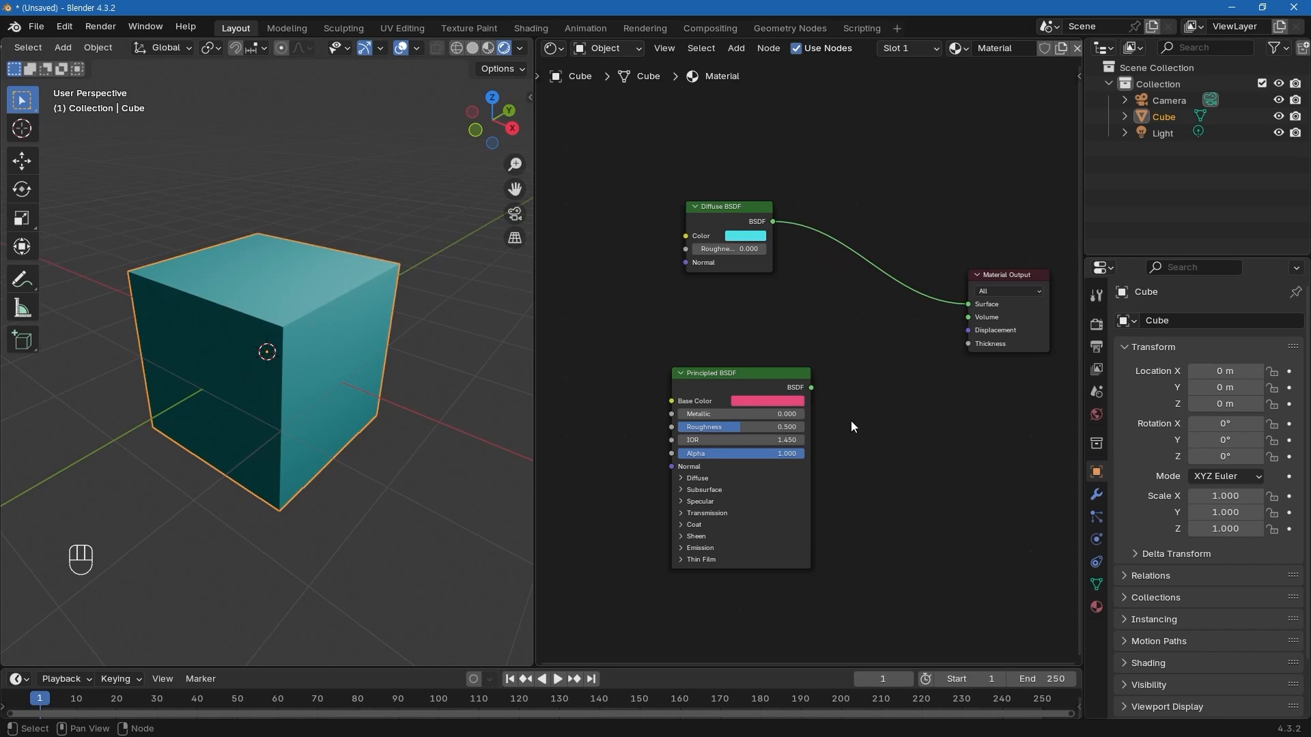
{"action": "left_click_drag", "start_coordinate": [771, 221], "coordinate": [730, 362], "text": "ctrl"}
Detach the Principled BSDF link from the Material Output's Surface input, then reconnect it.
{"action": "scroll", "coordinate": [812, 369], "scroll_direction": "down", "scroll_amount": 1}
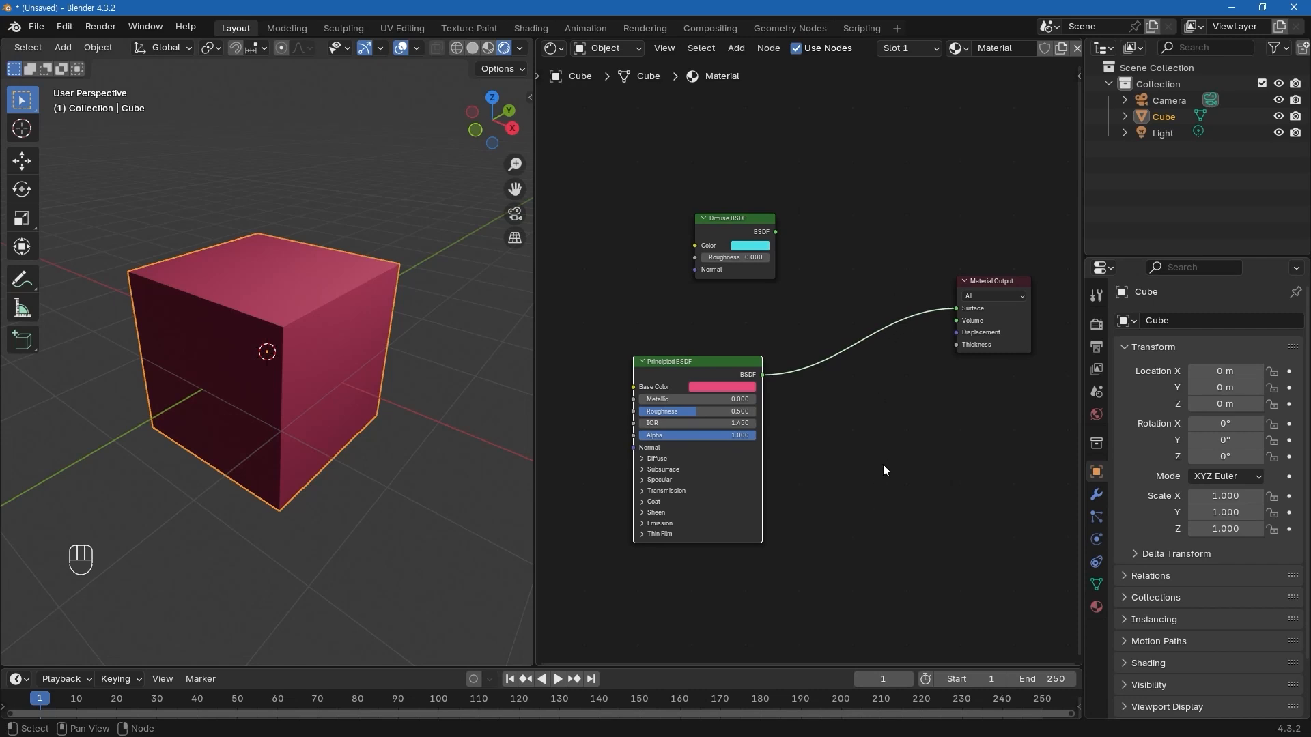
{"action": "left_click_drag", "start_coordinate": [955, 308], "coordinate": [866, 353]}
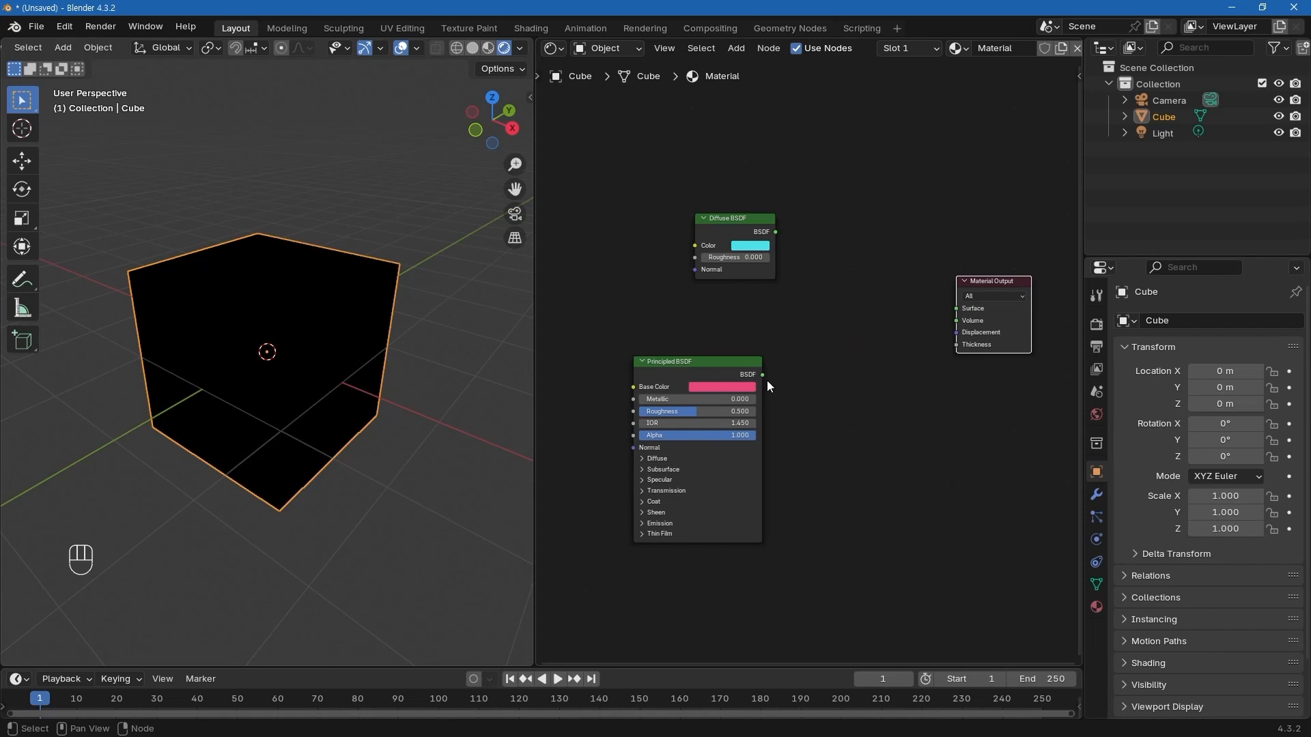
{"action": "left_click_drag", "start_coordinate": [763, 375], "coordinate": [955, 309]}
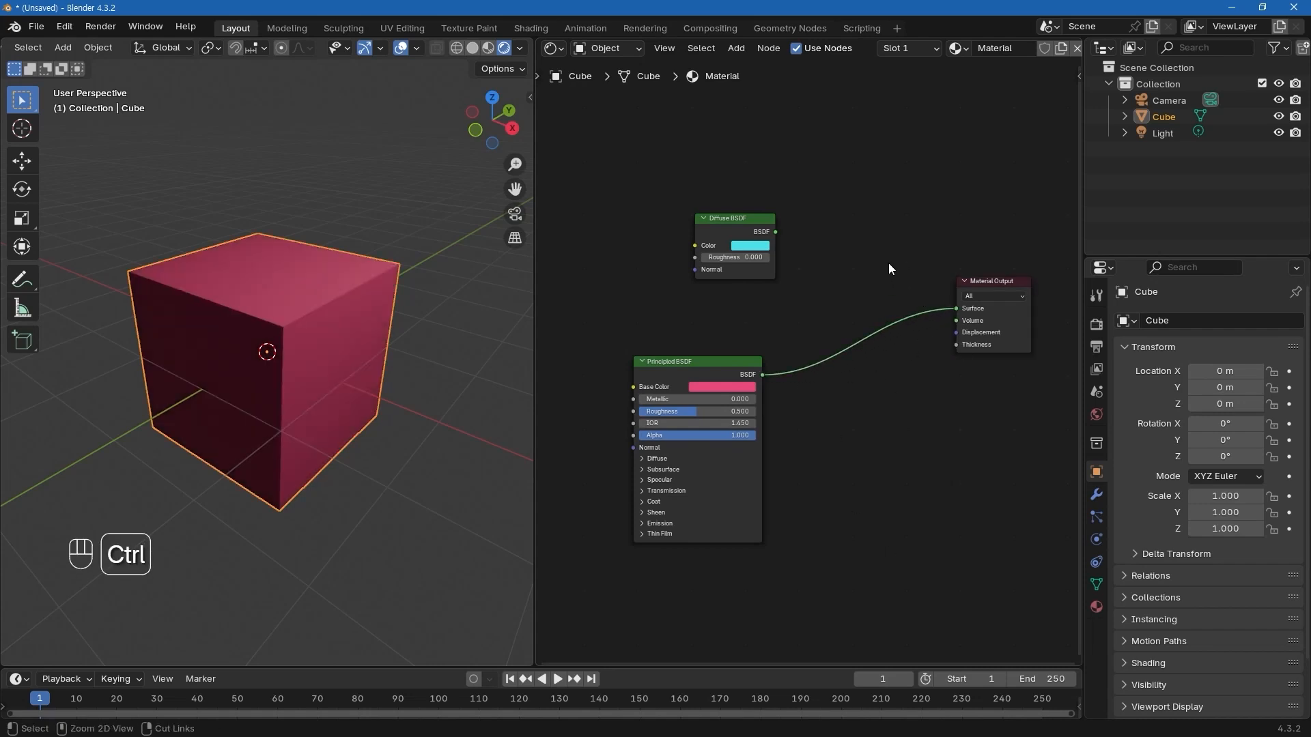
Cut the Principled BSDF's link to Surface, then connect the Diffuse BSDF there and cut that link too.
{"action": "right_click_drag", "start_coordinate": [888, 263], "coordinate": [855, 453], "text": "ctrl"}
{"action": "left_click_drag", "start_coordinate": [775, 232], "coordinate": [953, 308]}
{"action": "right_click_drag", "start_coordinate": [895, 224], "coordinate": [865, 410], "text": "ctrl"}
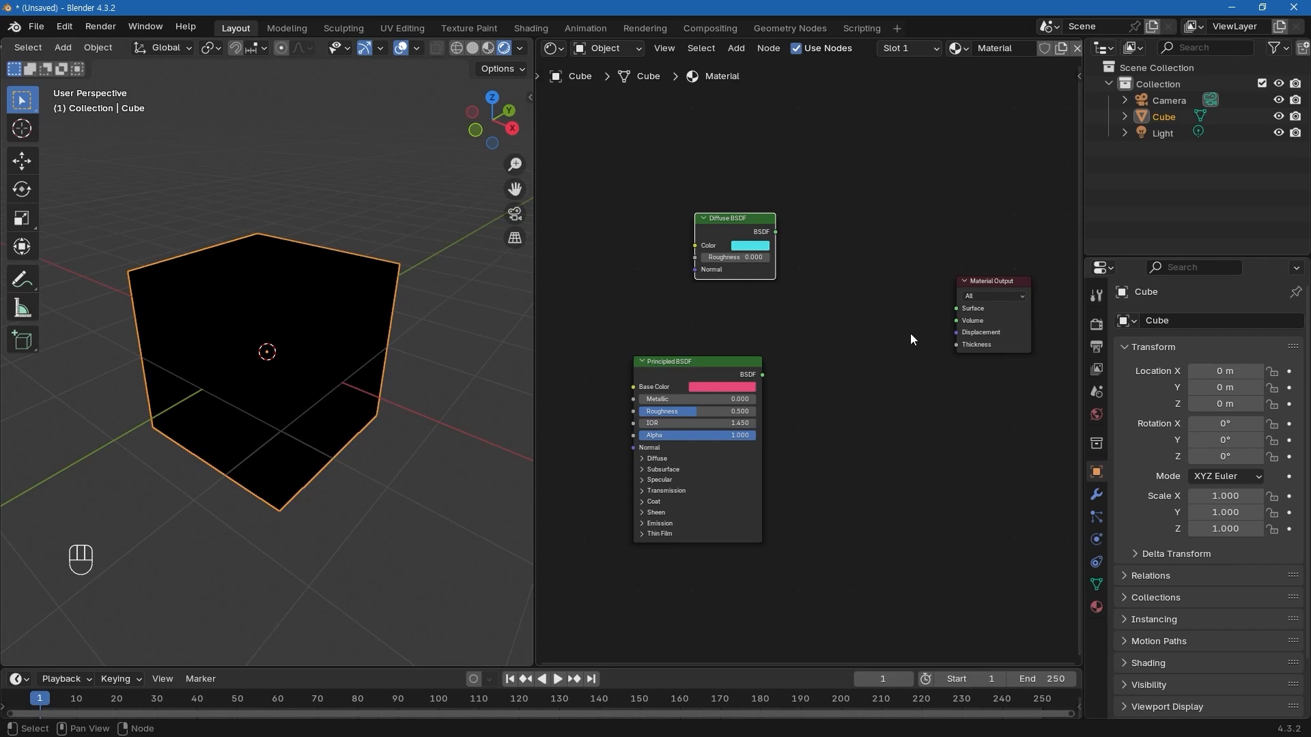
Connect the Diffuse BSDF to the Material Output's Surface input, then connect the Principled BSDF there in its place.
{"action": "left_click_drag", "start_coordinate": [740, 219], "coordinate": [719, 221]}
{"action": "middle_click_drag", "start_coordinate": [711, 333], "coordinate": [751, 334]}
{"action": "middle_click_drag", "start_coordinate": [807, 370], "coordinate": [755, 383]}
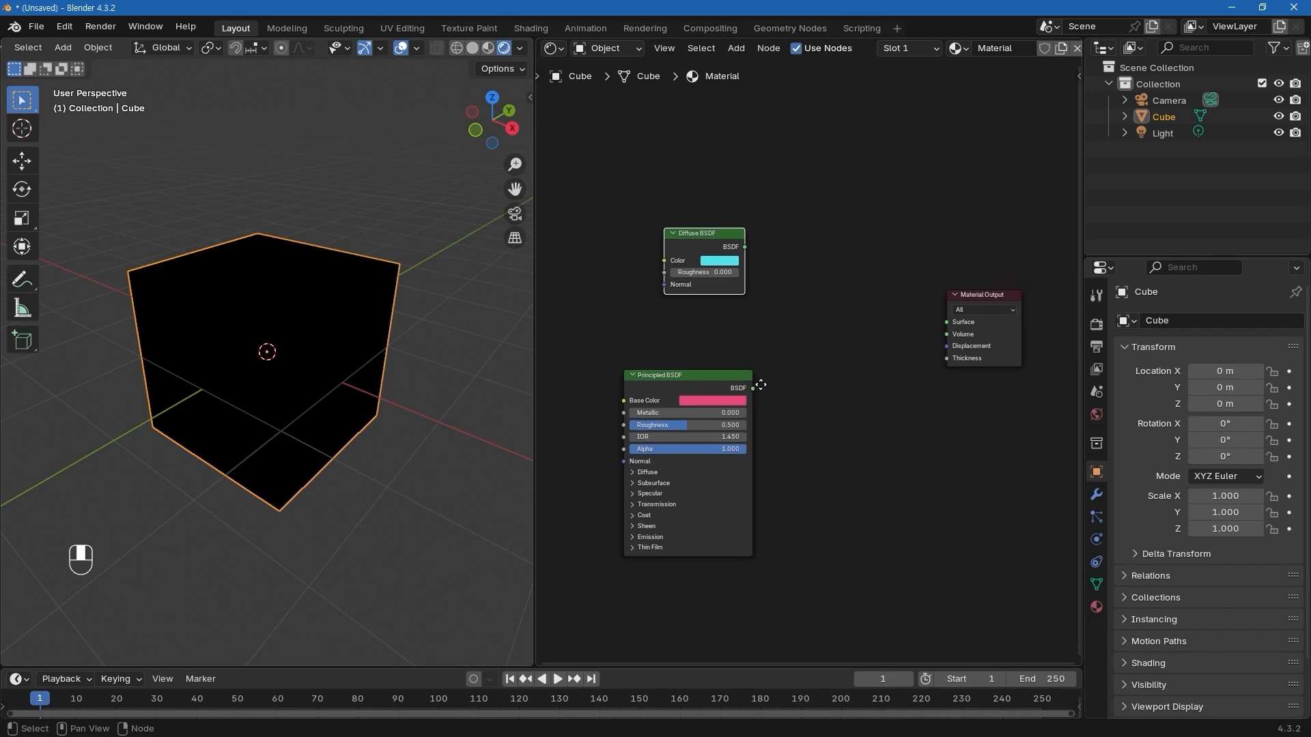
{"action": "middle_click_drag", "start_coordinate": [710, 280], "coordinate": [764, 280]}
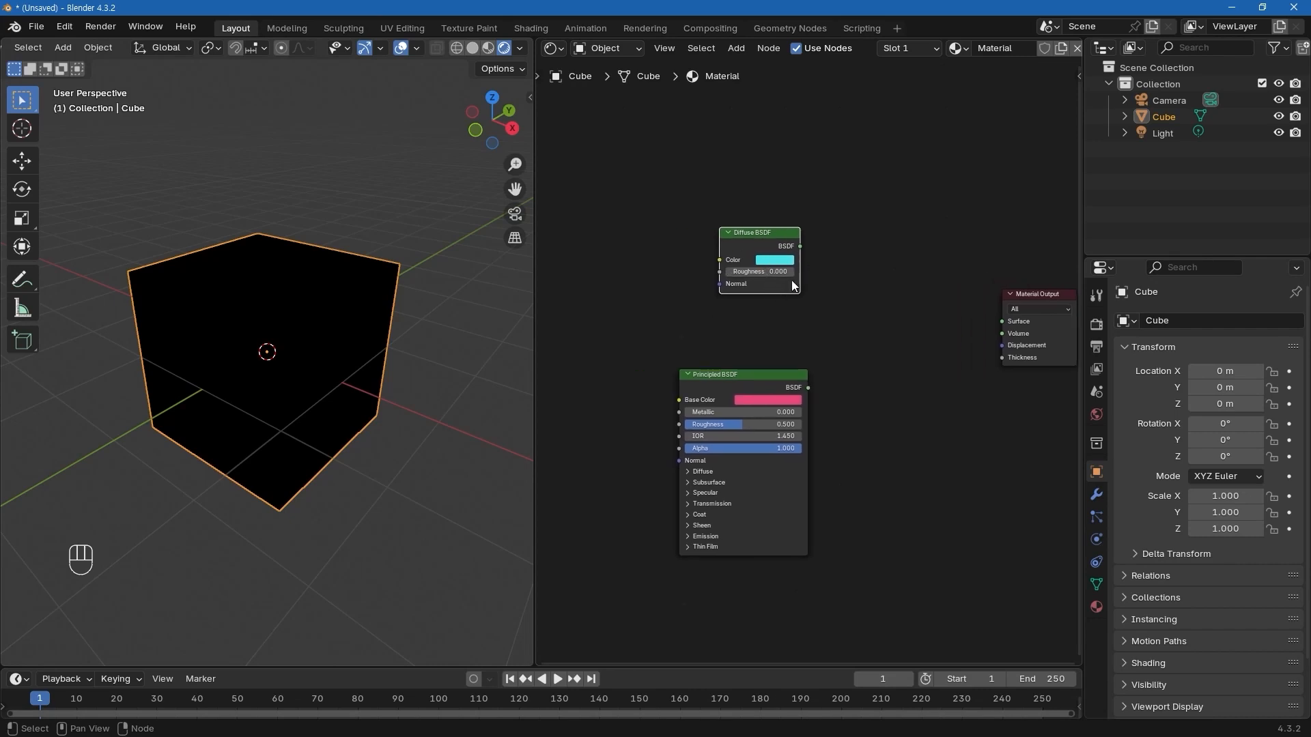
{"action": "left_click_drag", "start_coordinate": [799, 247], "coordinate": [1002, 322]}
{"action": "middle_click_drag", "start_coordinate": [849, 357], "coordinate": [822, 361]}
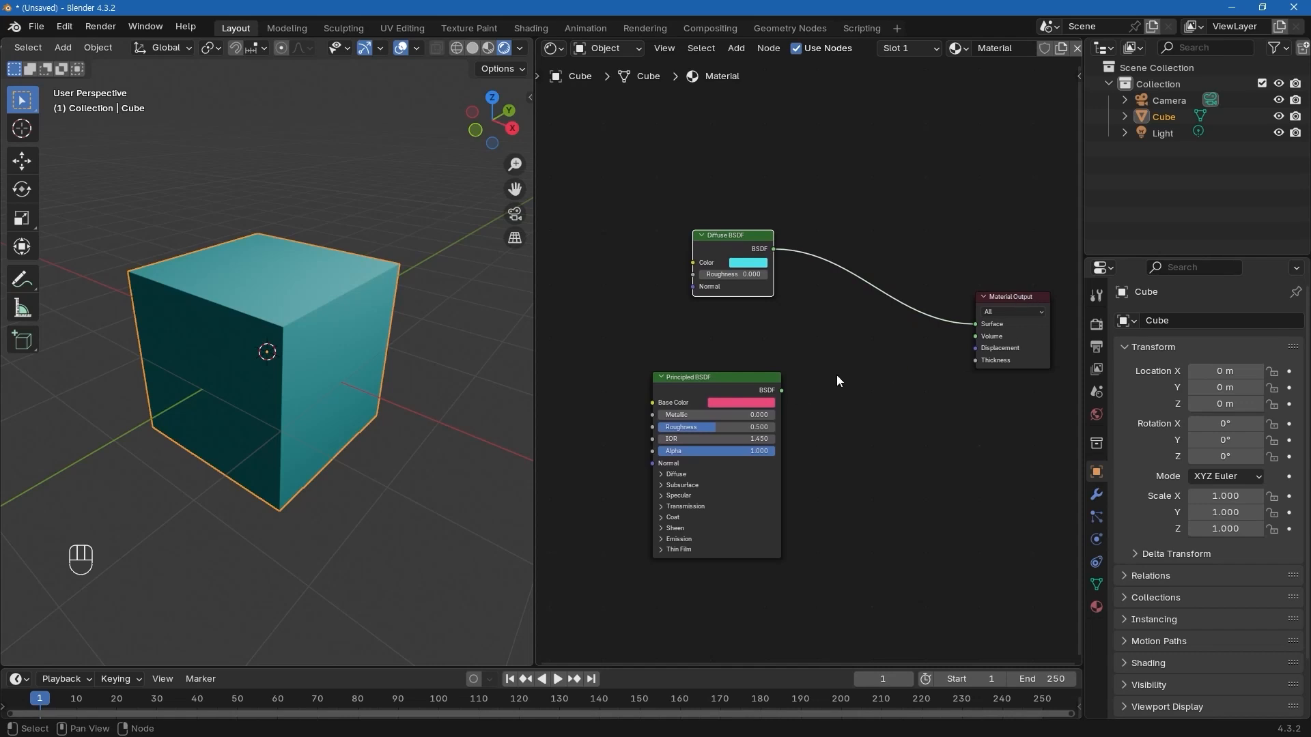
{"action": "left_click_drag", "start_coordinate": [785, 391], "coordinate": [975, 324]}
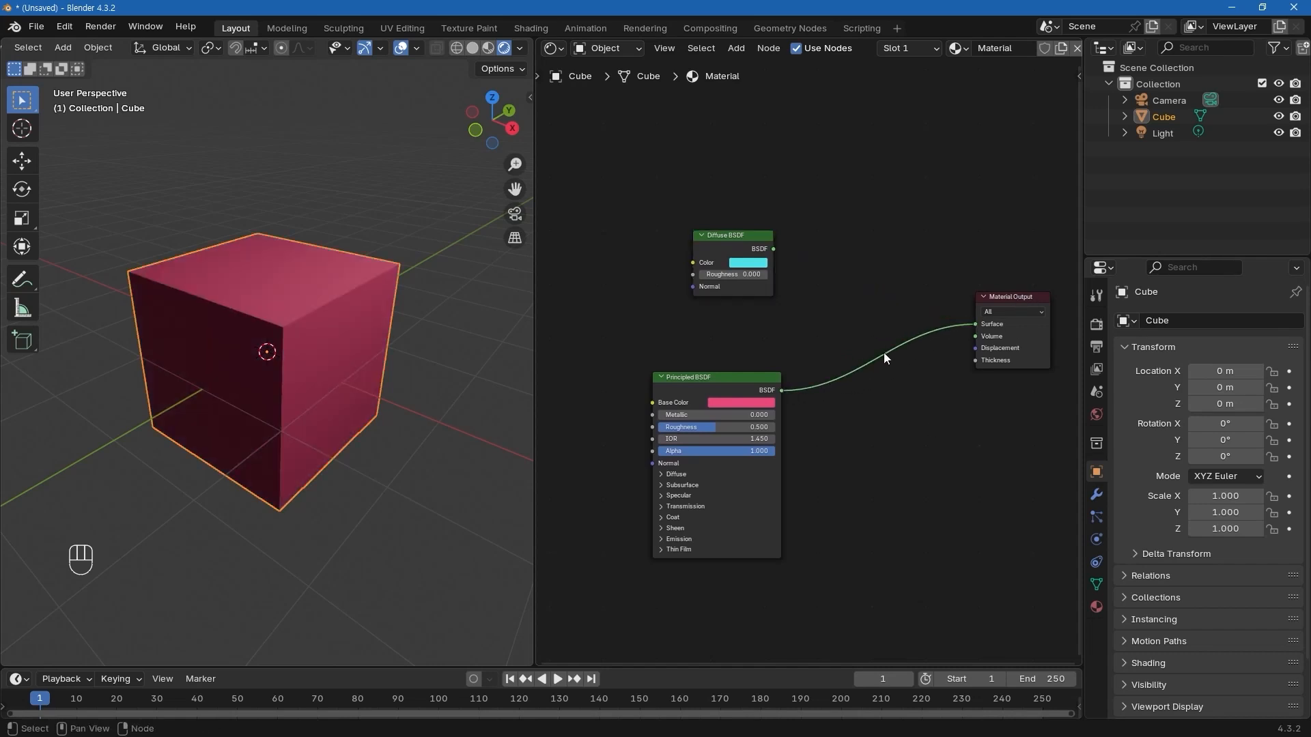
{"action": "middle_click_drag", "start_coordinate": [812, 352], "coordinate": [818, 339]}
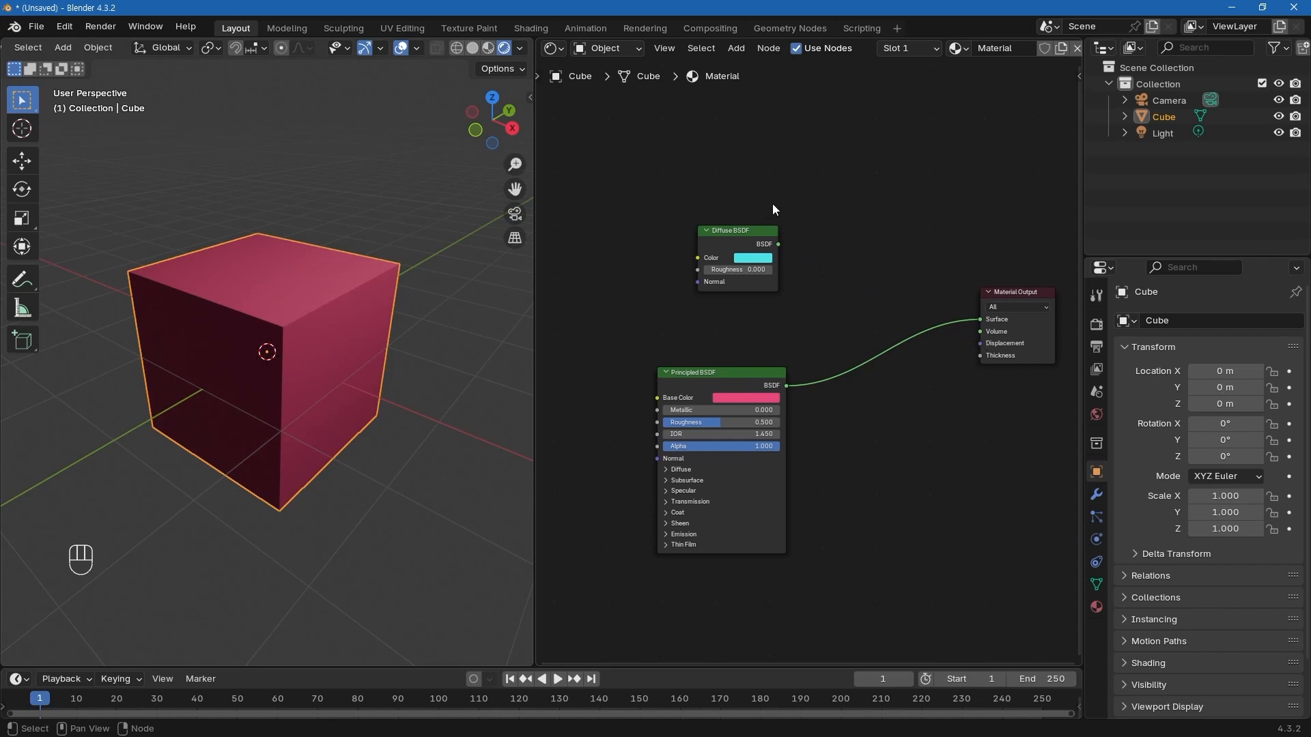
Preview the Diffuse BSDF and Principled BSDF alternately through the Material Output, ending on the Diffuse BSDF.
{"action": "left_click", "coordinate": [732, 233], "text": "ctrl+shift"}
{"action": "left_click", "coordinate": [744, 378], "text": "ctrl+shift"}
{"action": "left_click", "coordinate": [739, 233], "text": "ctrl+shift"}
{"action": "left_click", "coordinate": [744, 373], "text": "ctrl+shift"}
{"action": "left_click", "coordinate": [733, 235], "text": "ctrl+shift"}
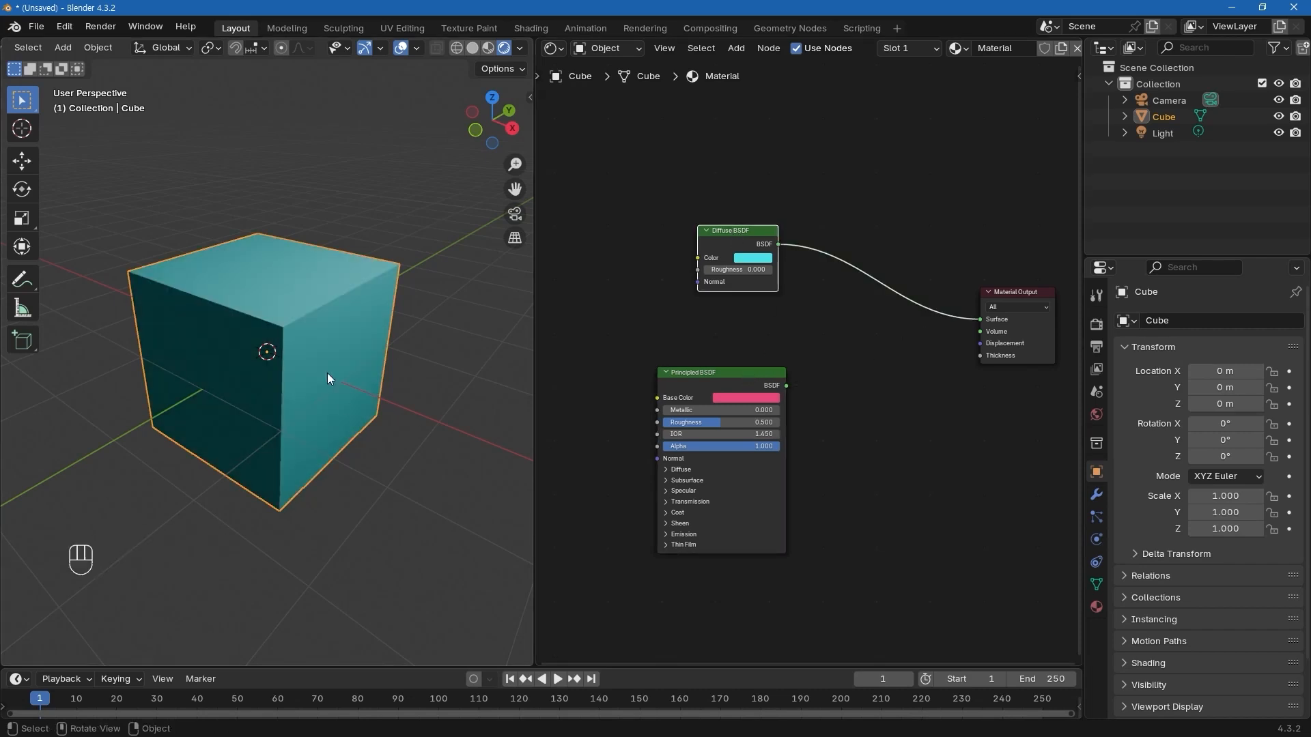
Add a Noise Texture node before the Diffuse BSDF and connect its Color output to the Diffuse BSDF's Color input.
{"action": "scroll", "coordinate": [672, 350], "scroll_direction": "down", "scroll_amount": 1}
{"action": "scroll", "coordinate": [671, 350], "scroll_direction": "down", "scroll_amount": 1}
{"action": "middle_click_drag", "start_coordinate": [667, 332], "coordinate": [719, 348]}
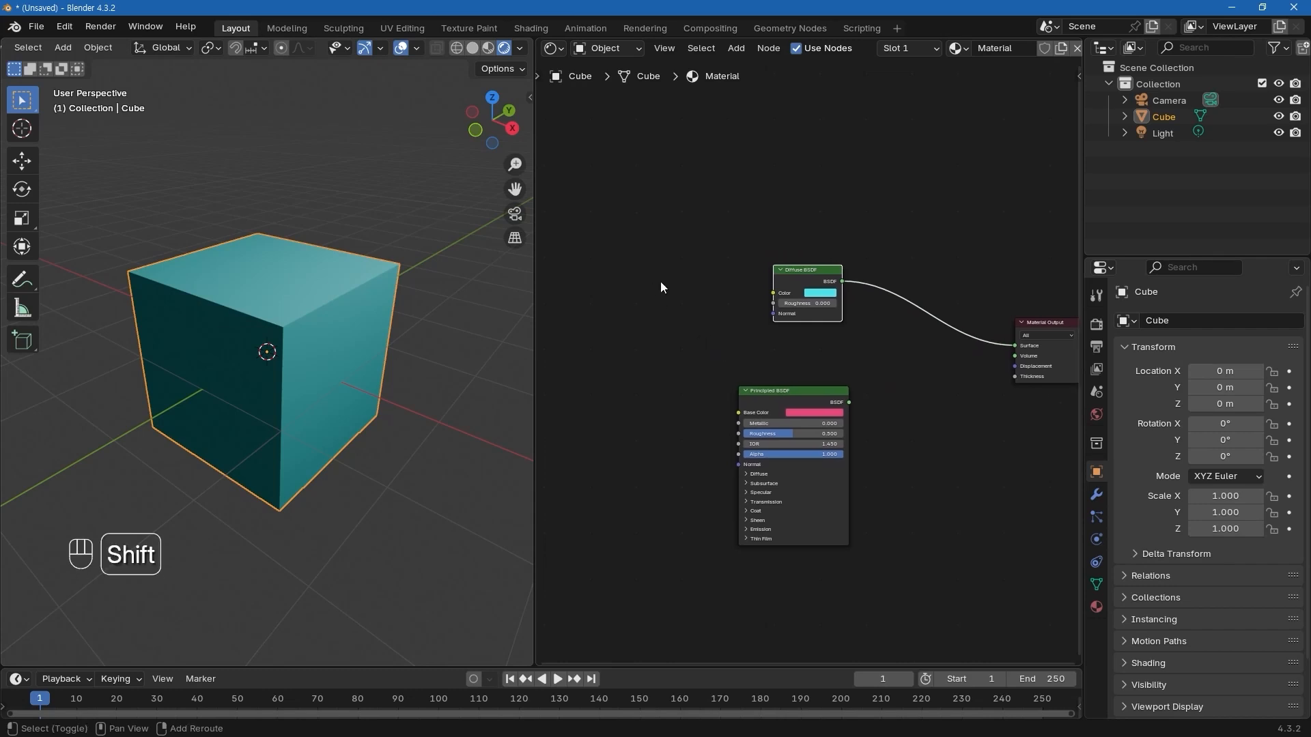
{"action": "key", "text": "shift+a"}
{"action": "mouse_move", "coordinate": [601, 300]}
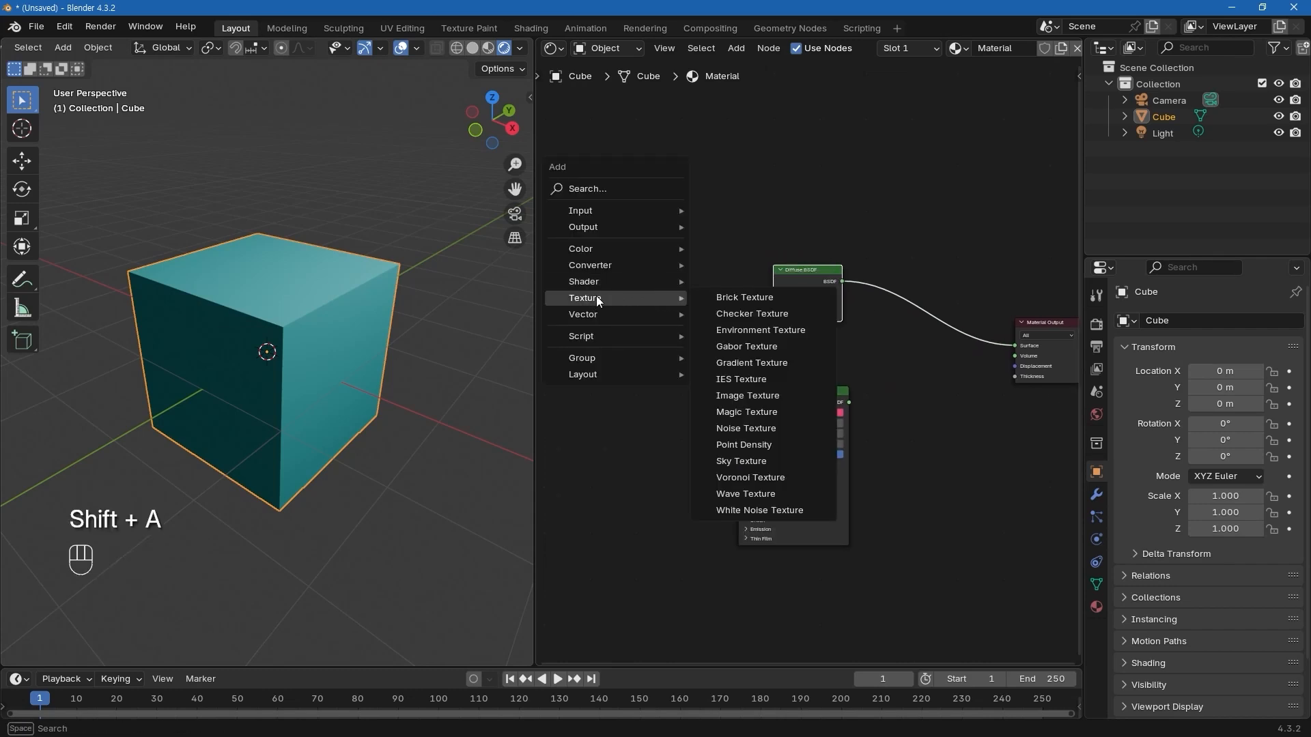
{"action": "left_click", "coordinate": [739, 428]}
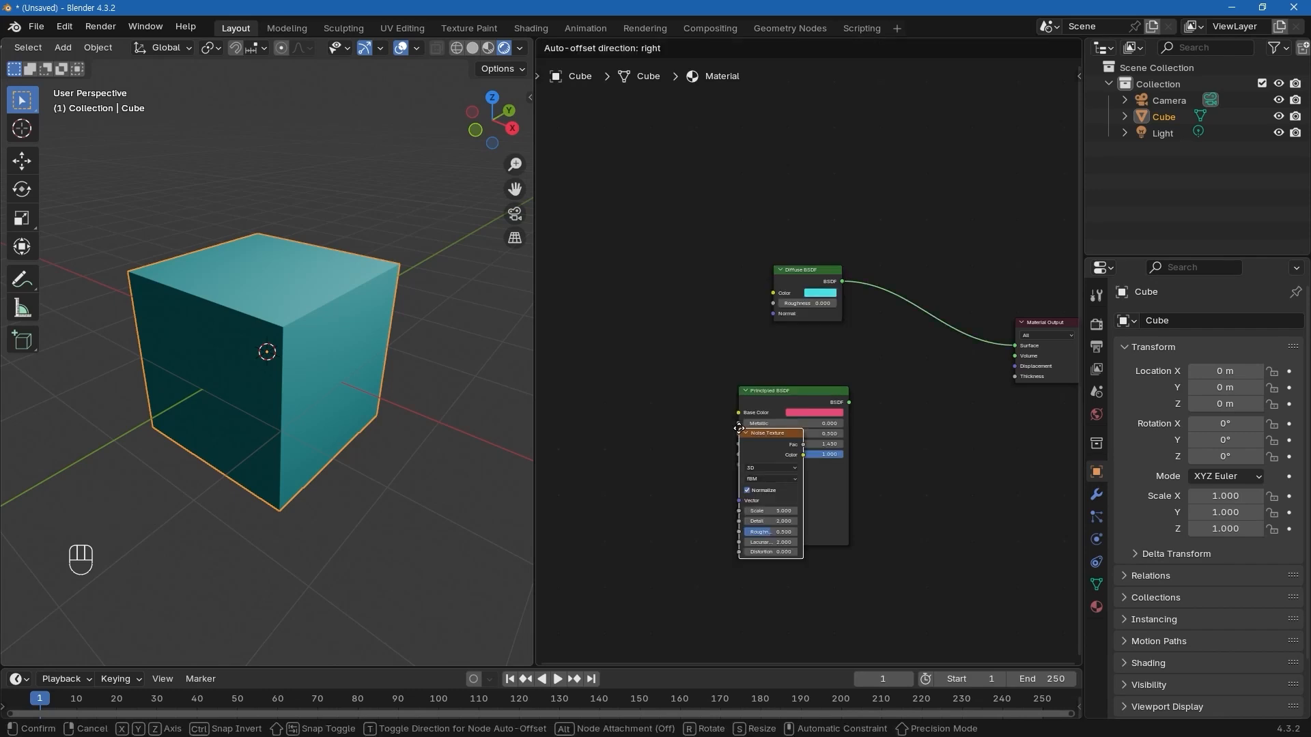
{"action": "left_click", "coordinate": [623, 236]}
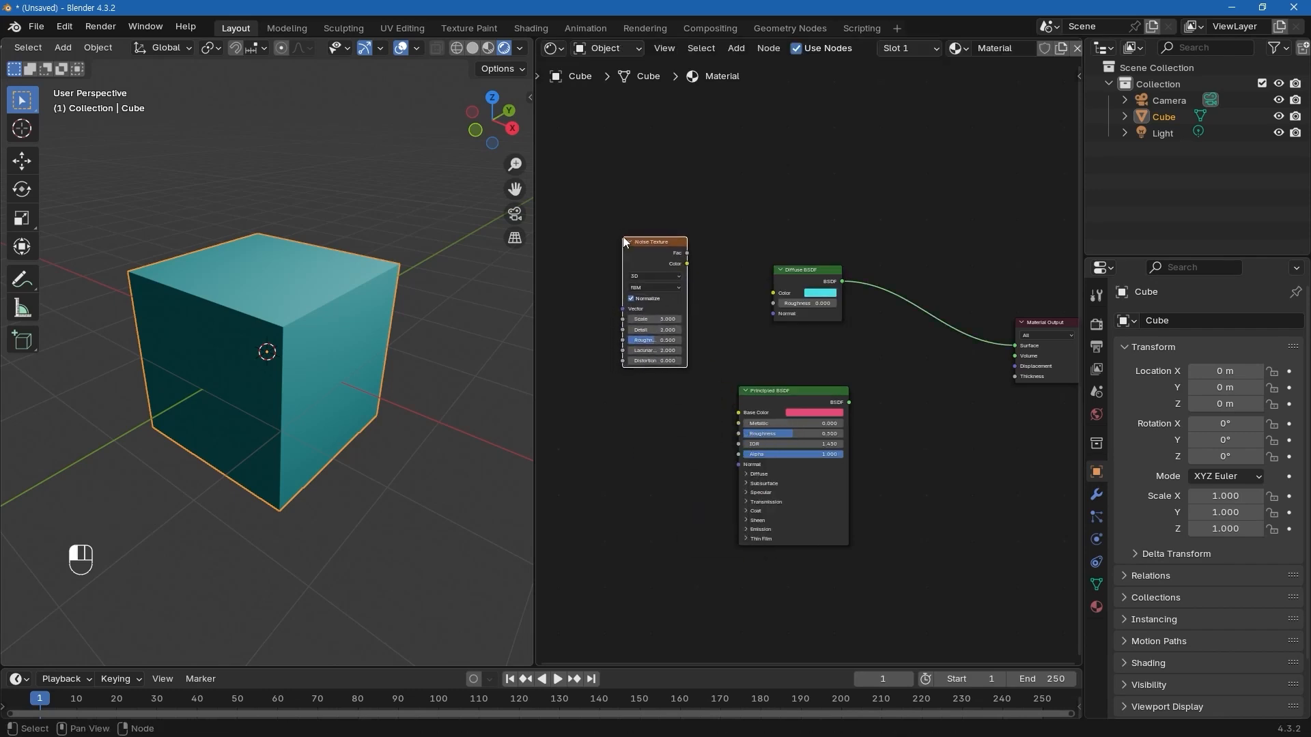
{"action": "scroll", "coordinate": [699, 299], "scroll_direction": "up", "scroll_amount": 1}
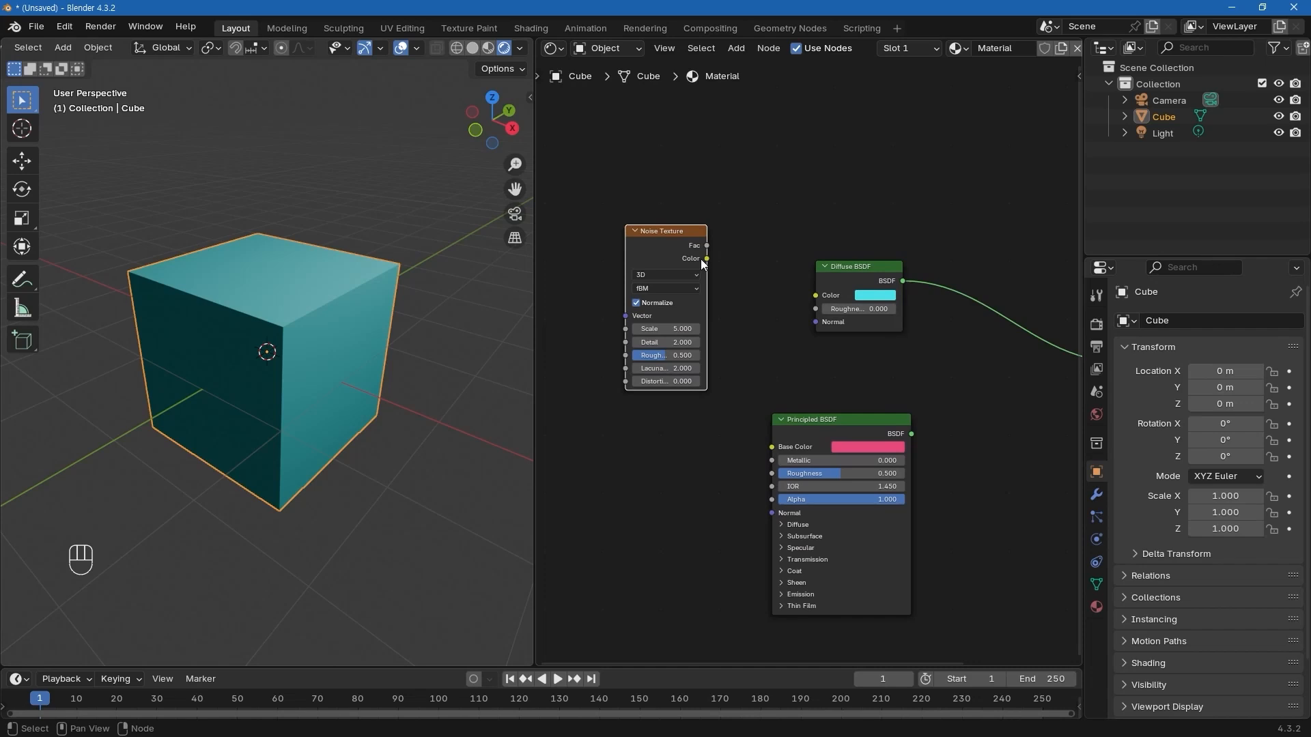
{"action": "left_click_drag", "start_coordinate": [707, 259], "coordinate": [810, 293]}
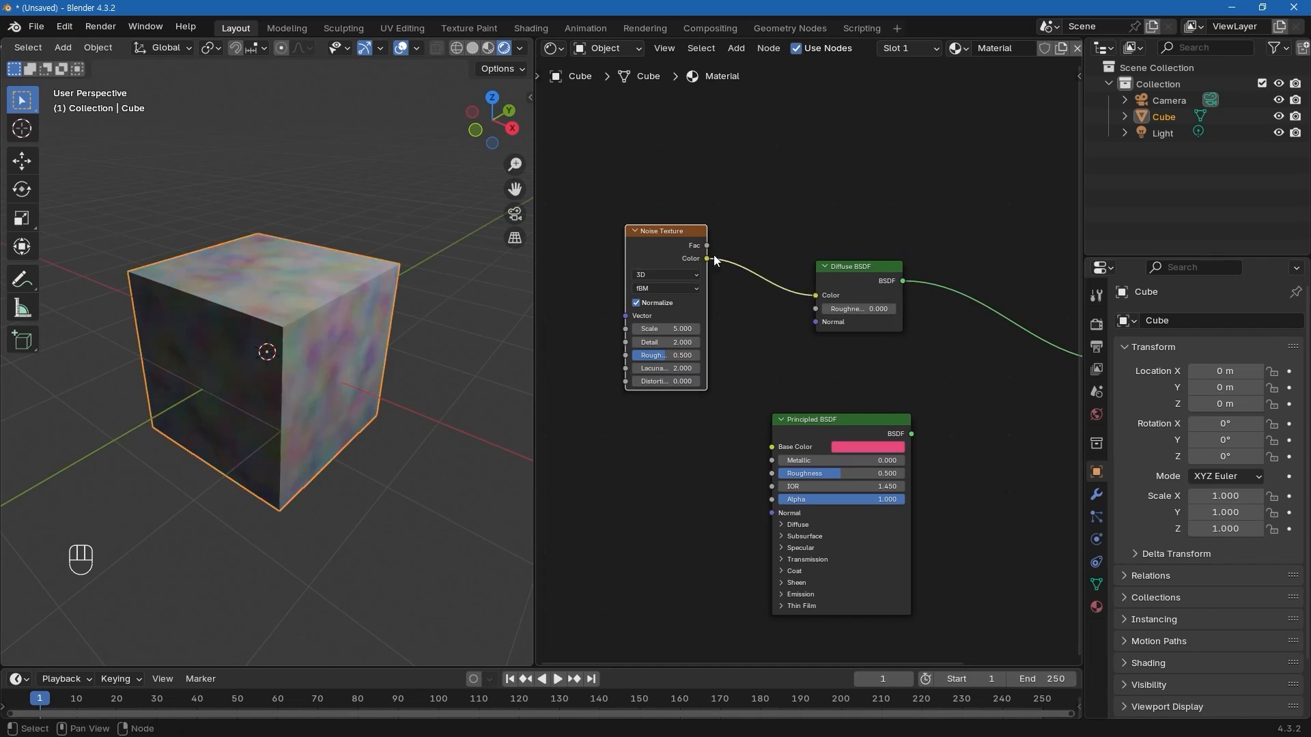
Move the Diffuse BSDF slightly lower and preview the Noise Texture directly through the Material Output.
{"action": "middle_click_drag", "start_coordinate": [273, 307], "coordinate": [305, 309]}
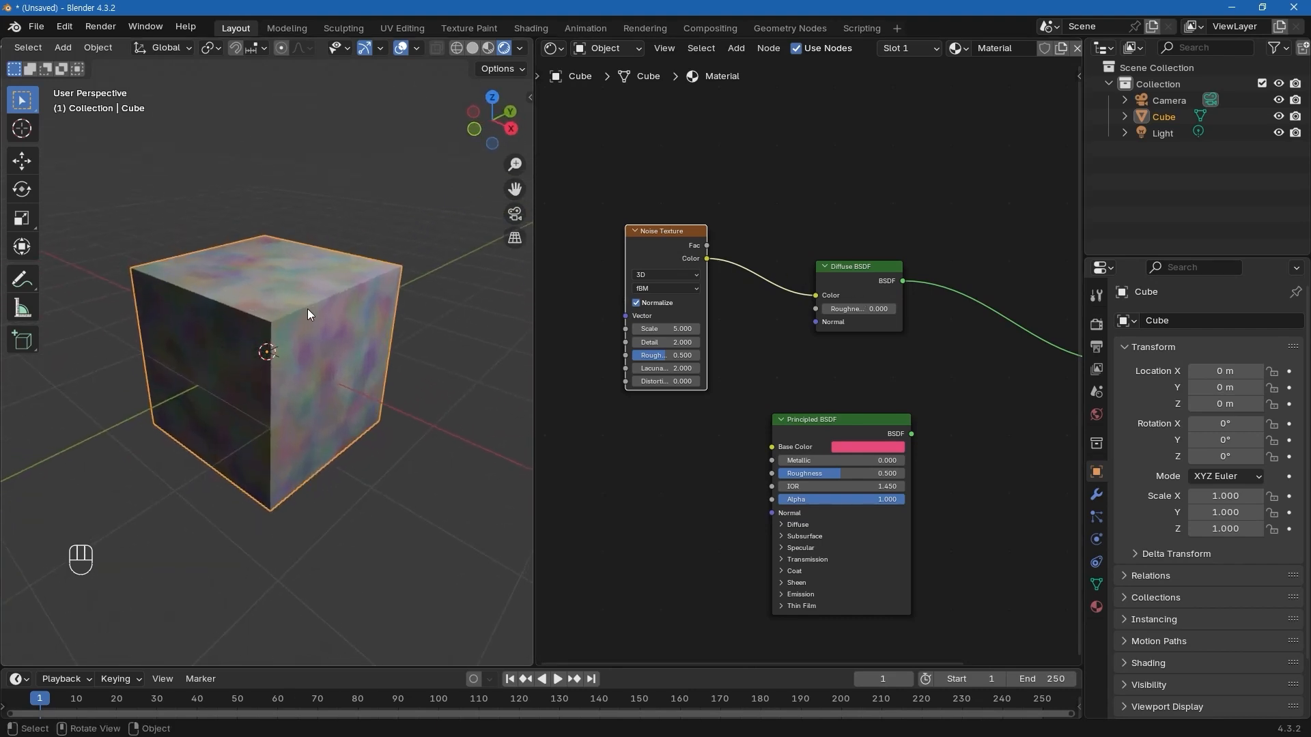
{"action": "scroll", "coordinate": [306, 308], "scroll_direction": "down", "scroll_amount": 3}
{"action": "middle_click_drag", "start_coordinate": [852, 355], "coordinate": [781, 362]}
{"action": "scroll", "coordinate": [799, 342], "scroll_direction": "down", "scroll_amount": 1}
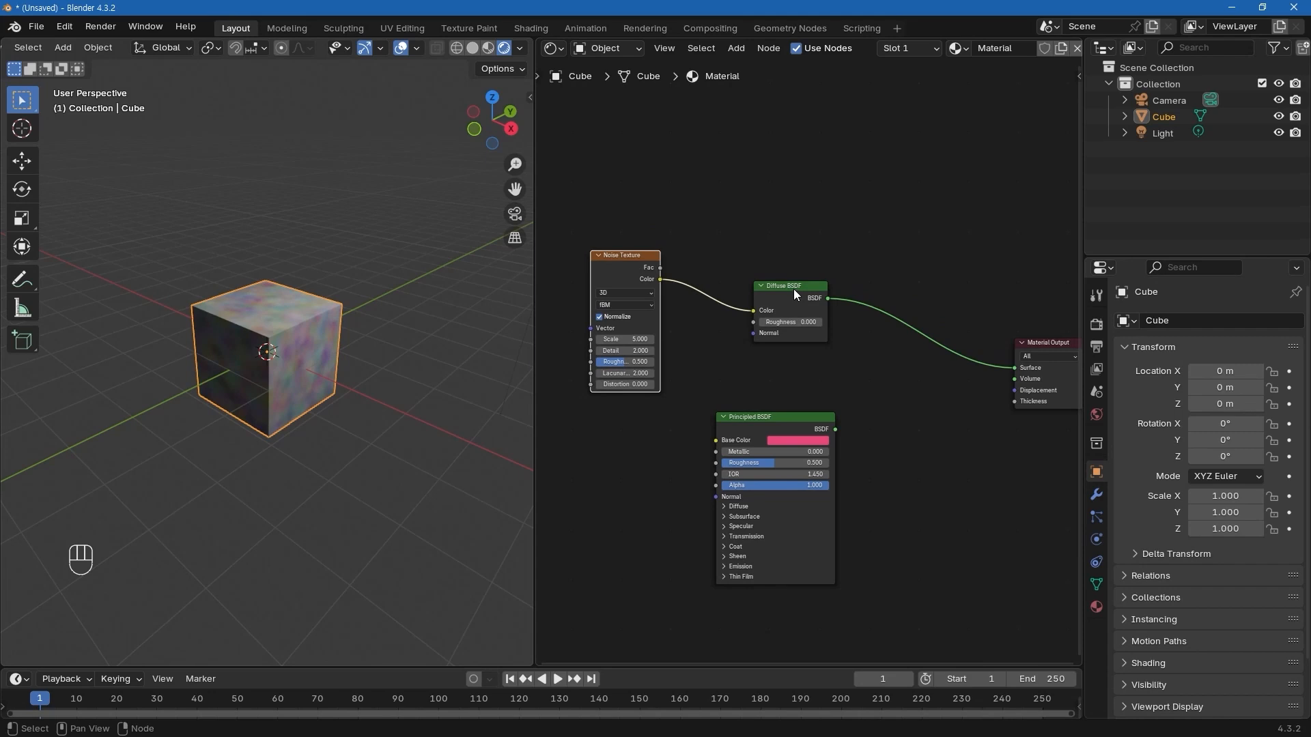
{"action": "left_click_drag", "start_coordinate": [793, 290], "coordinate": [798, 335]}
{"action": "left_click", "coordinate": [618, 259], "text": "ctrl+shift"}
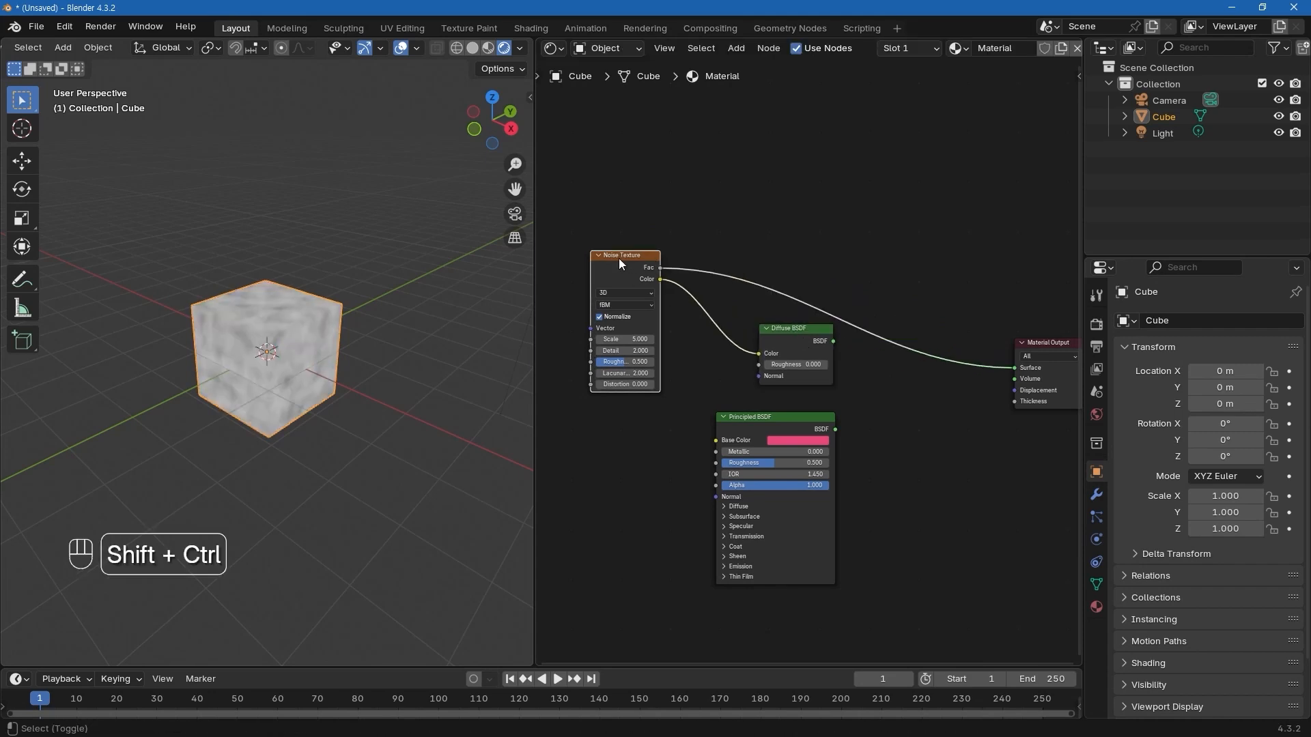
{"action": "scroll", "coordinate": [648, 378], "scroll_direction": "up", "scroll_amount": 1}
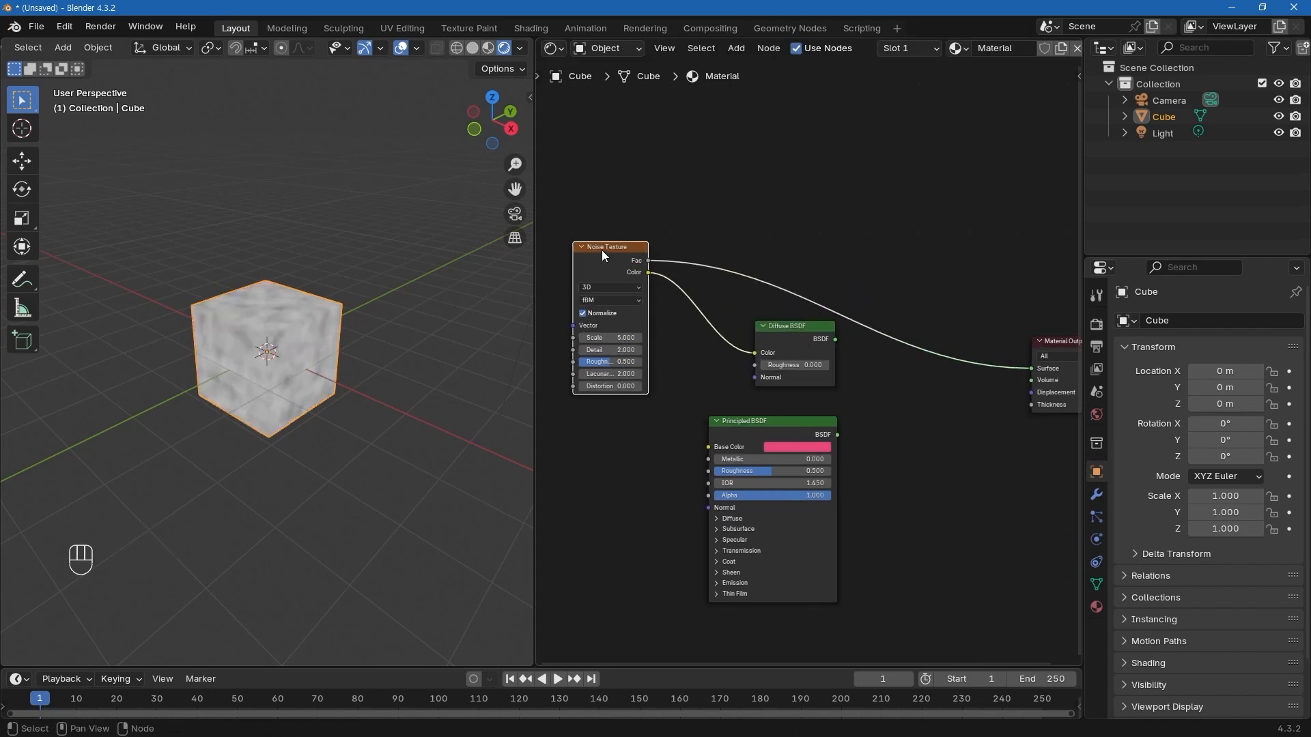
{"action": "middle_click_drag", "start_coordinate": [604, 256], "coordinate": [627, 257]}
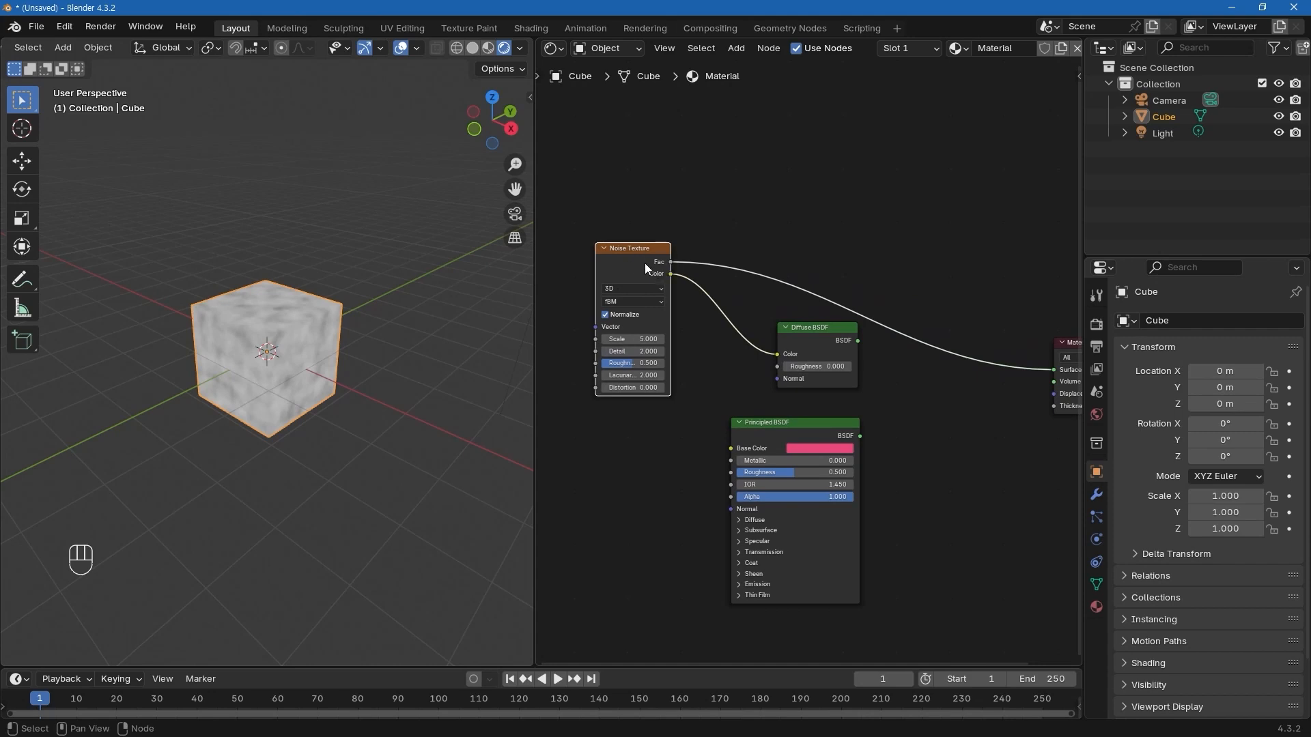
Switch the material preview between the Diffuse BSDF, Noise Texture and Principled BSDF nodes, ending on the Noise Texture.
{"action": "mouse_move", "coordinate": [252, 363]}
{"action": "middle_mouse_down"}
{"action": "mouse_move", "coordinate": [373, 374]}
{"action": "mouse_move", "coordinate": [247, 362]}
{"action": "middle_mouse_up"}
{"action": "left_click", "coordinate": [796, 333], "text": "ctrl+shift"}
{"action": "left_click", "coordinate": [635, 254], "text": "ctrl+shift"}
{"action": "left_click", "coordinate": [802, 322], "text": "ctrl+shift"}
{"action": "left_click", "coordinate": [794, 430], "text": "ctrl+shift"}
{"action": "left_click", "coordinate": [799, 333], "text": "ctrl+shift"}
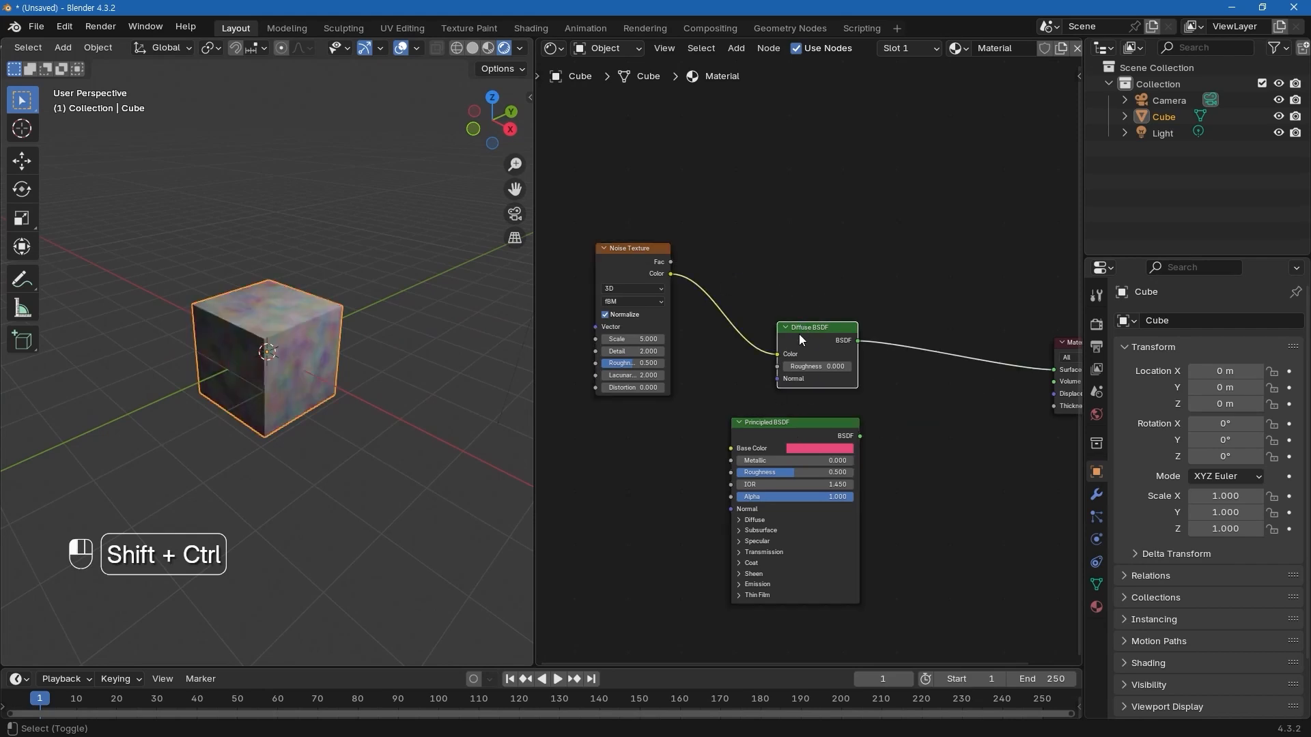
{"action": "left_click", "coordinate": [624, 249], "text": "ctrl+shift"}
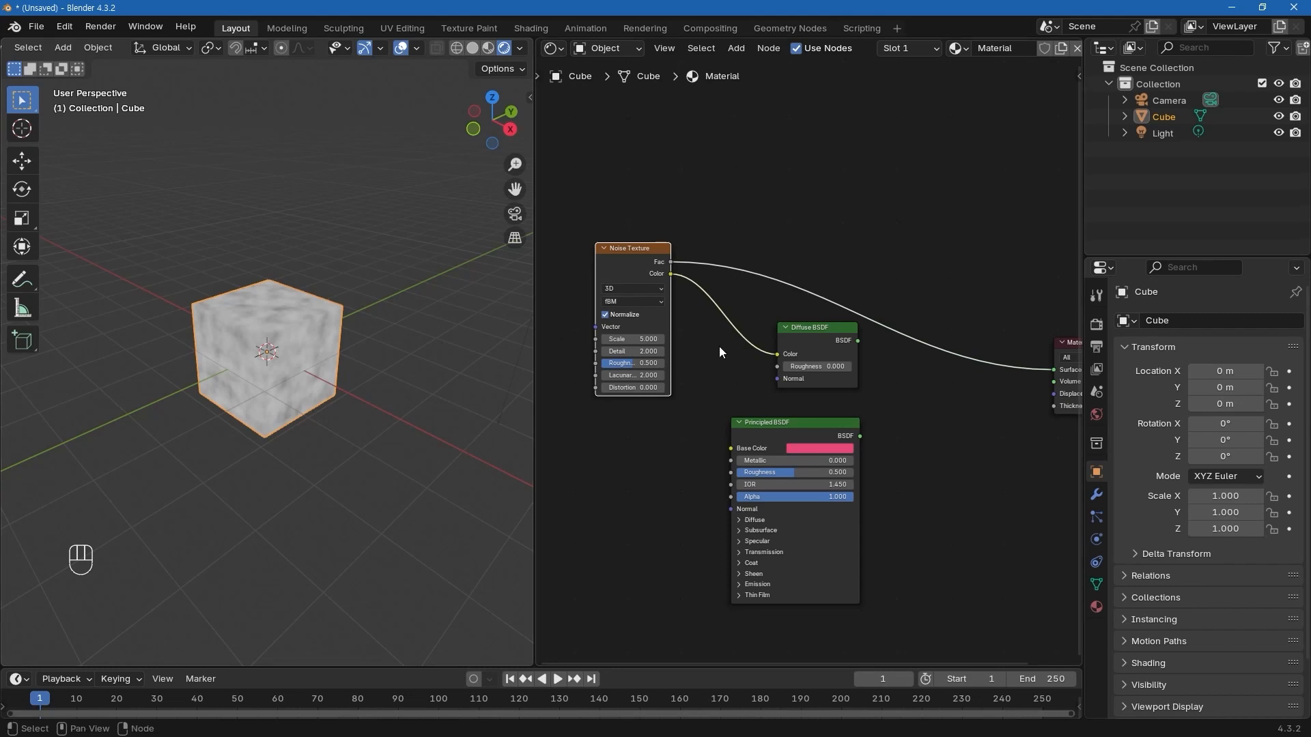
Move the Diffuse BSDF above the Noise Texture's link and preview the Diffuse BSDF through the Material Output.
{"action": "left_click_drag", "start_coordinate": [804, 333], "coordinate": [800, 205]}
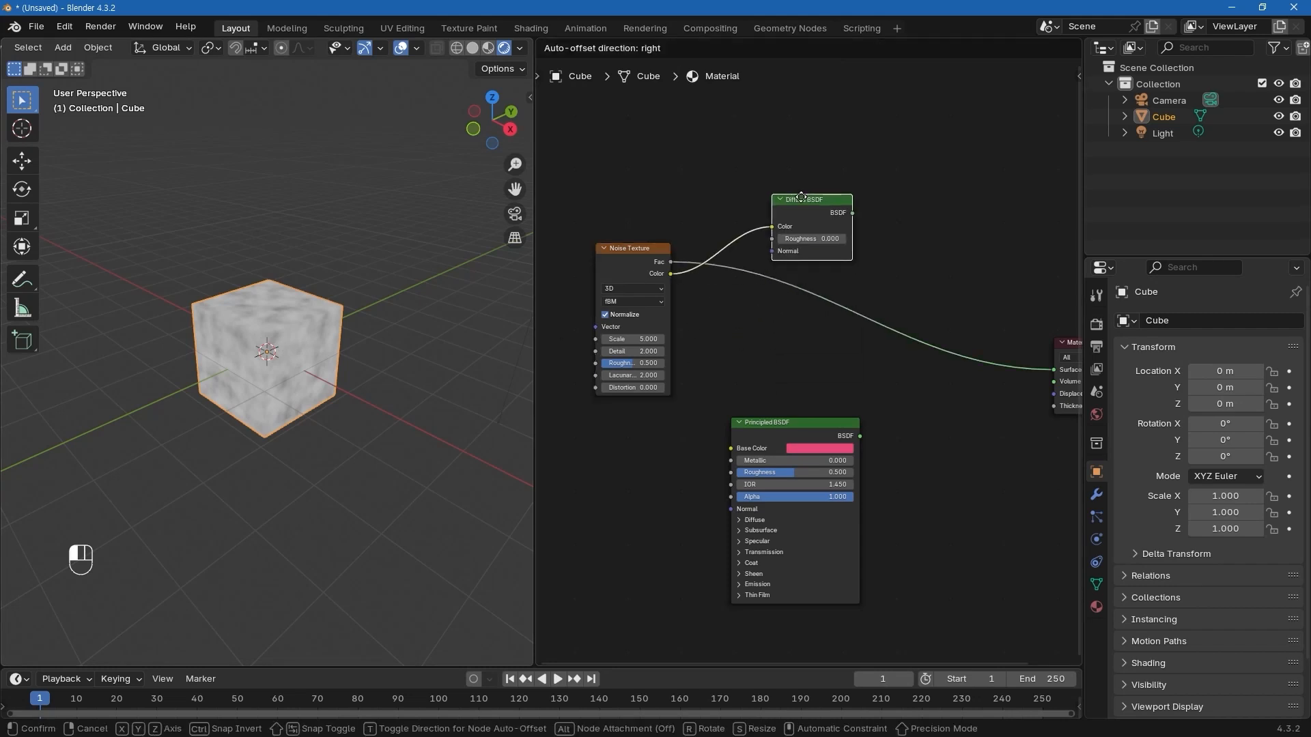
{"action": "left_click", "coordinate": [821, 199], "text": "ctrl+shift"}
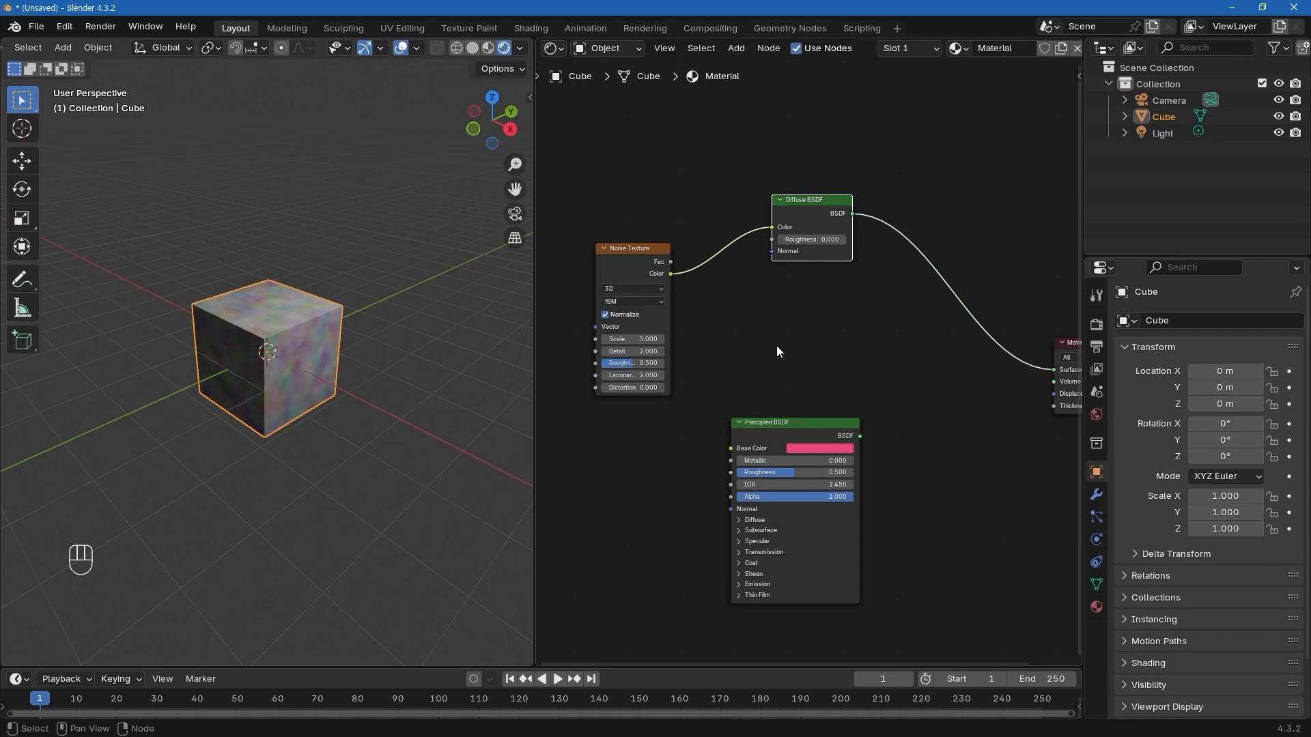
{"action": "middle_click_drag", "start_coordinate": [749, 331], "coordinate": [750, 386]}
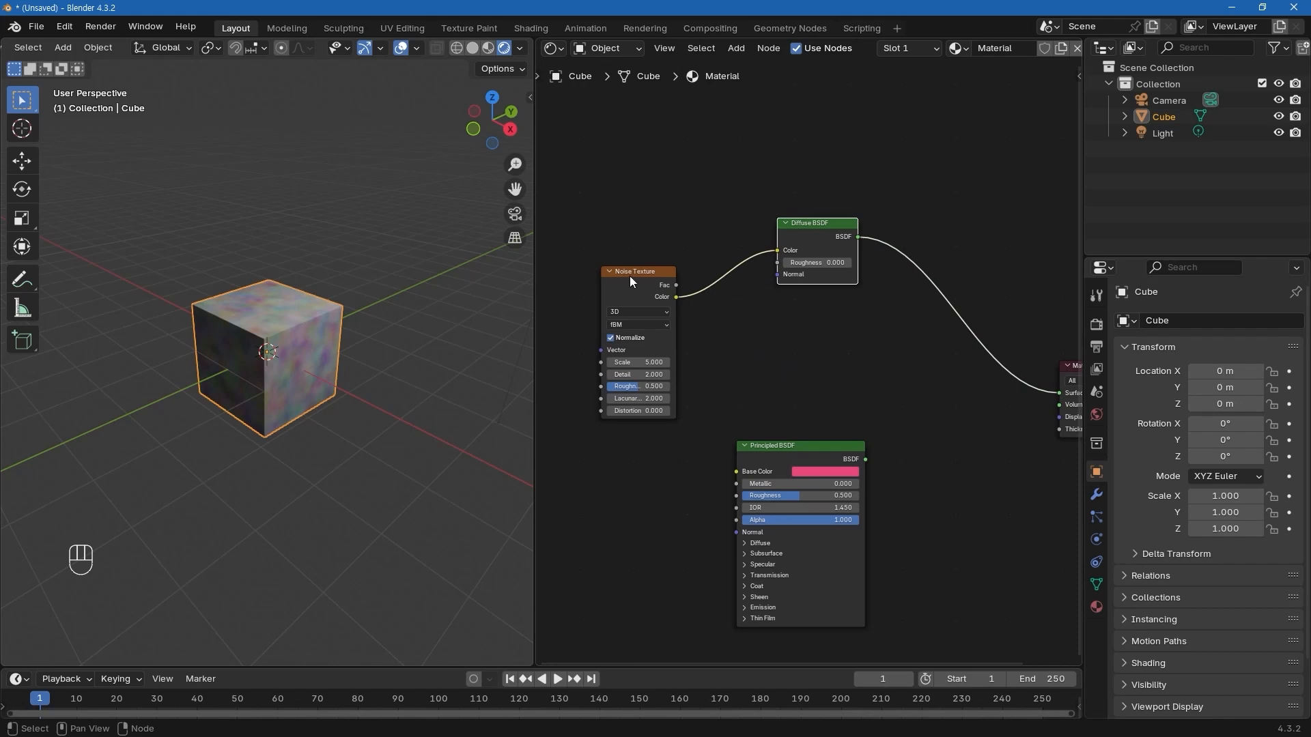
Mute the Noise Texture node and toggle its mute state repeatedly, leaving it unmuted.
{"action": "left_click", "coordinate": [648, 270]}
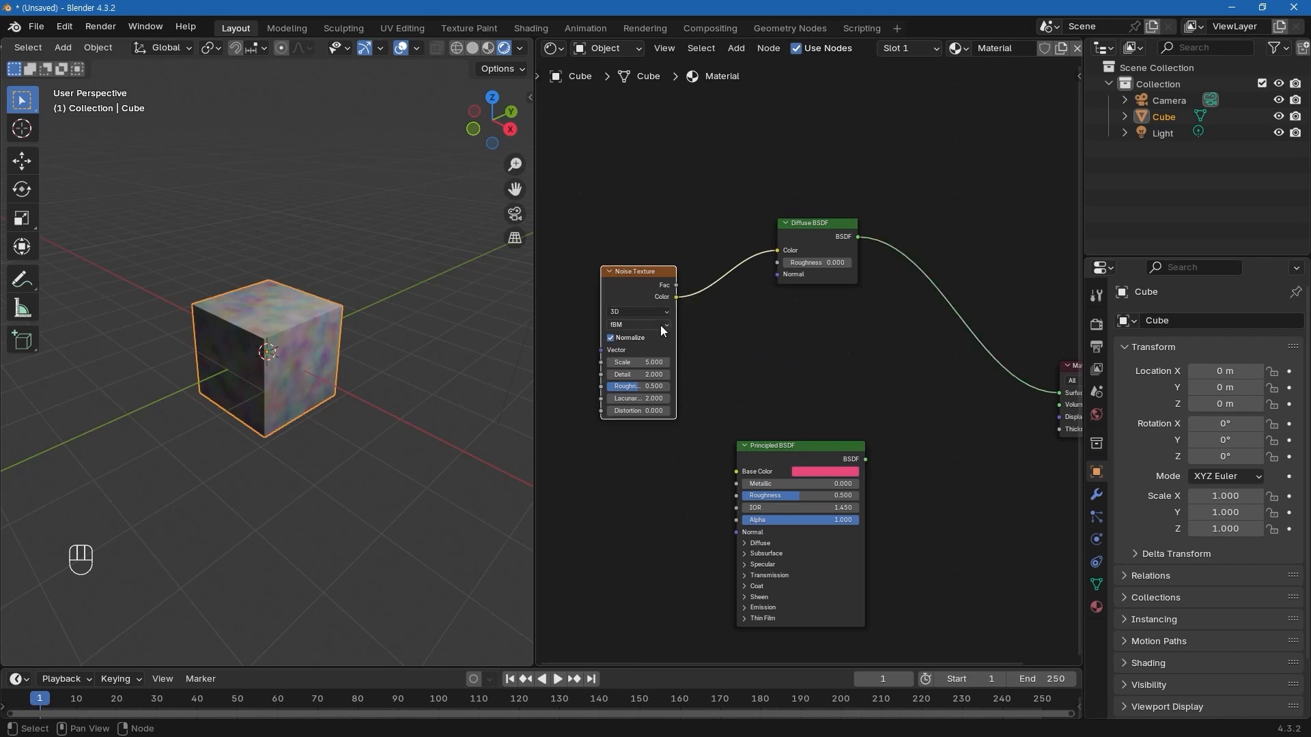
{"action": "key", "text": "m"}
{"action": "middle_click_drag", "start_coordinate": [665, 315], "coordinate": [692, 315]}
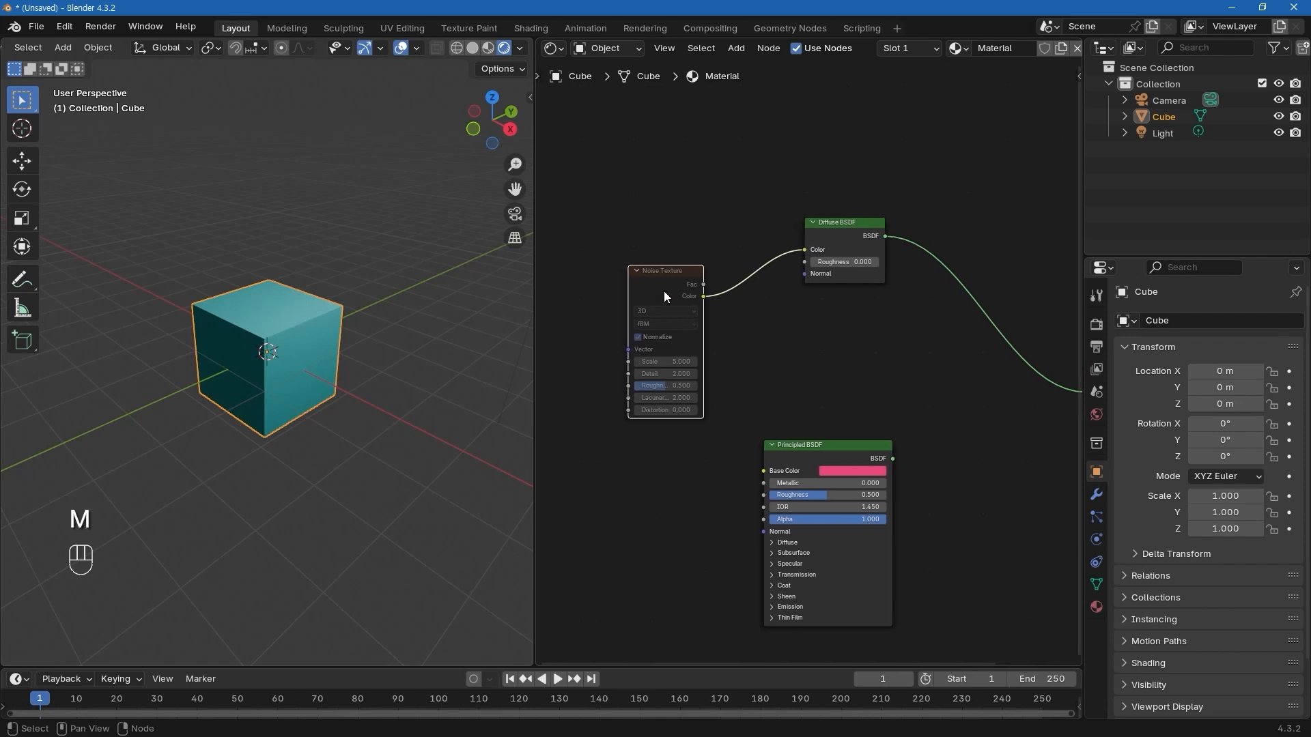
{"action": "key", "text": "m"}
{"action": "key", "text": "m"}
{"action": "key", "text": "m"}
{"action": "key", "text": "m"}
{"action": "key", "text": "m"}
{"action": "key", "text": "m"}
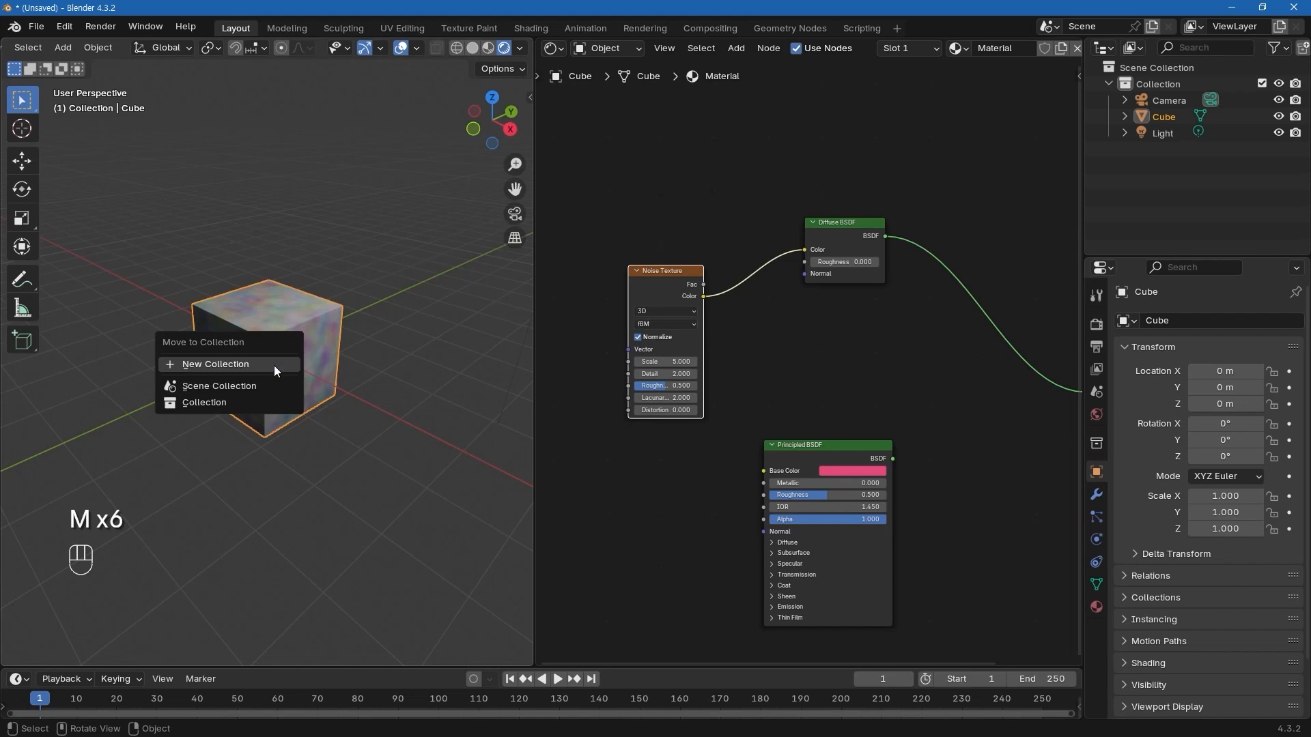
{"action": "key", "text": "m"}
{"action": "key", "text": "m"}
{"action": "key", "text": "m"}
{"action": "key", "text": "m"}
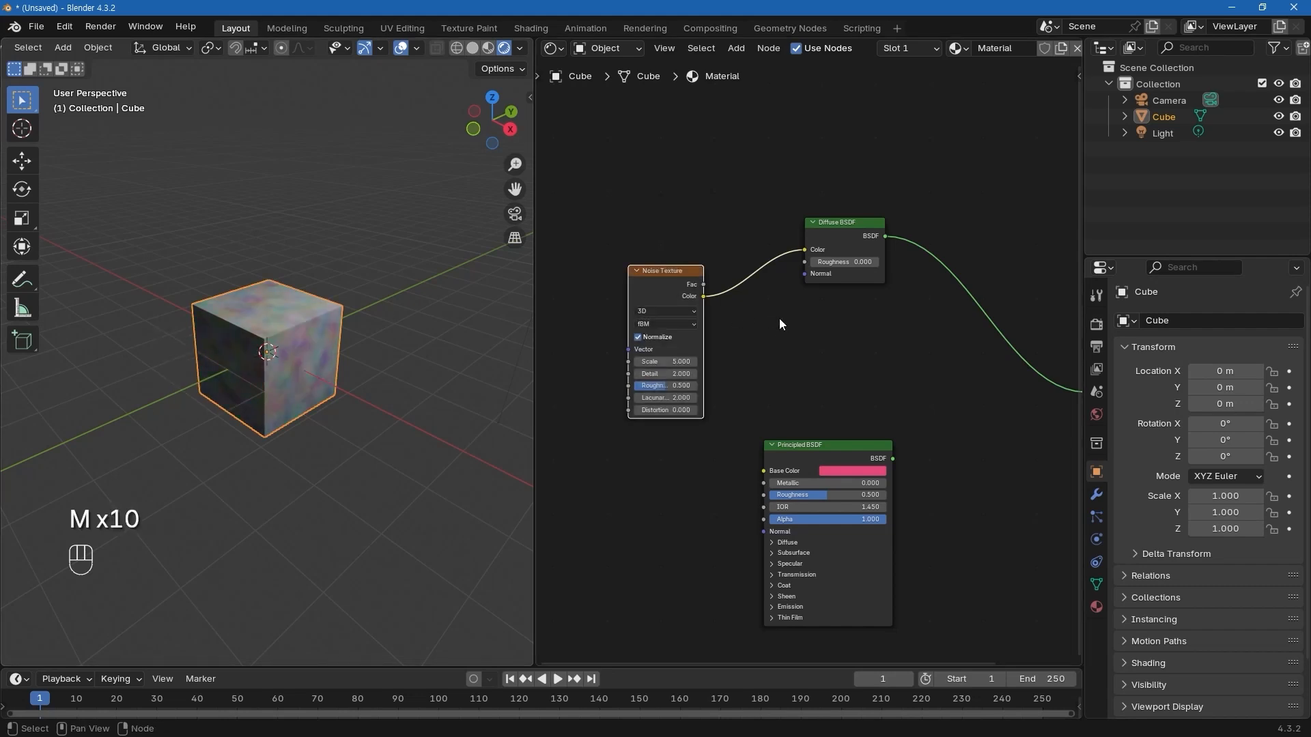
Toggle the Noise Texture node between collapsed and expanded, leave it collapsed, and move it slightly lower.
{"action": "scroll", "coordinate": [774, 347], "scroll_direction": "up", "scroll_amount": 3}
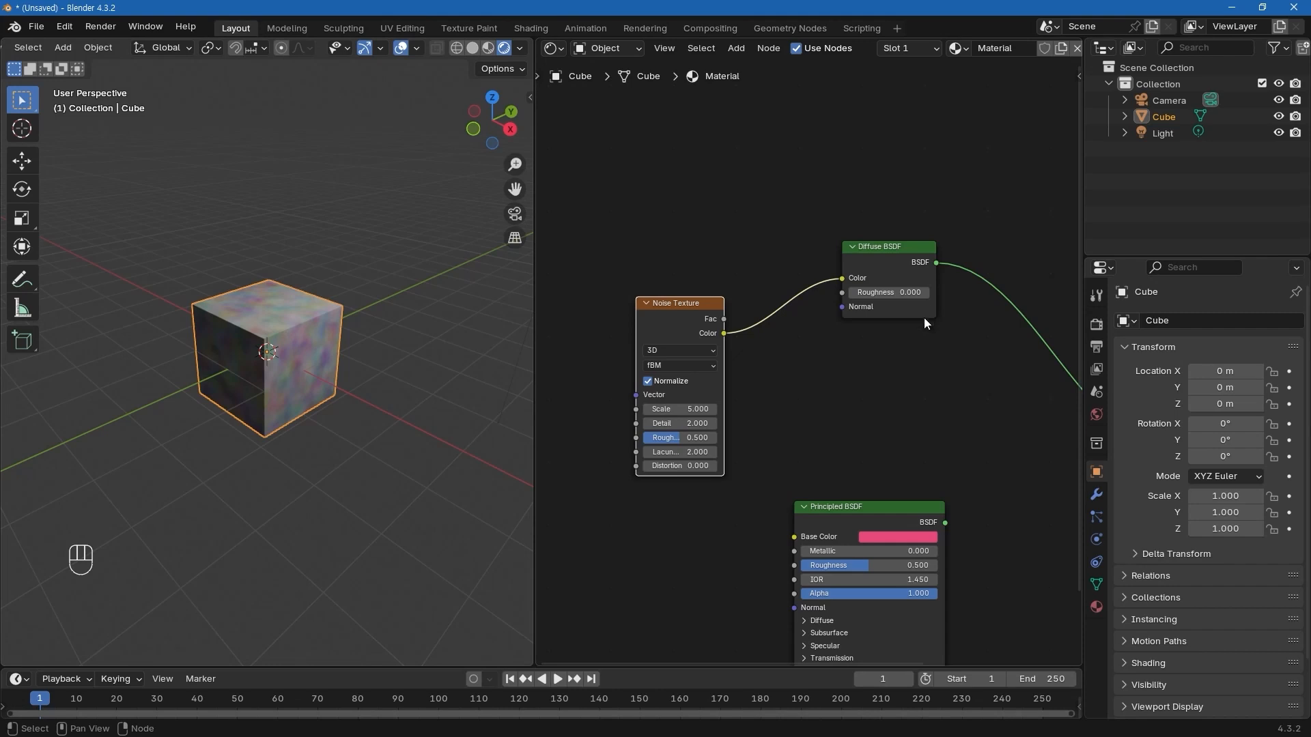
{"action": "key", "text": "h"}
{"action": "key", "text": "h"}
{"action": "key", "text": "h"}
{"action": "left_click_drag", "start_coordinate": [677, 305], "coordinate": [685, 332]}
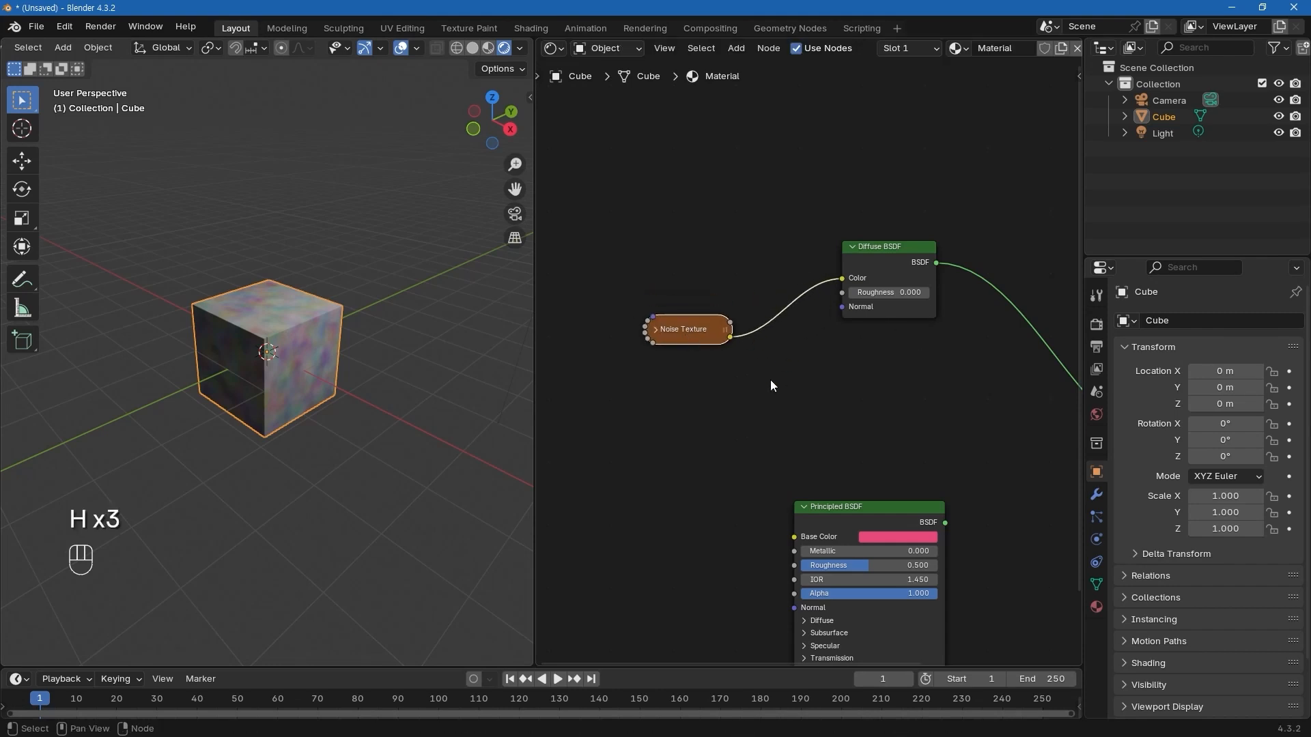
Collapse the Diffuse BSDF node and expand it again.
{"action": "left_click", "coordinate": [882, 255]}
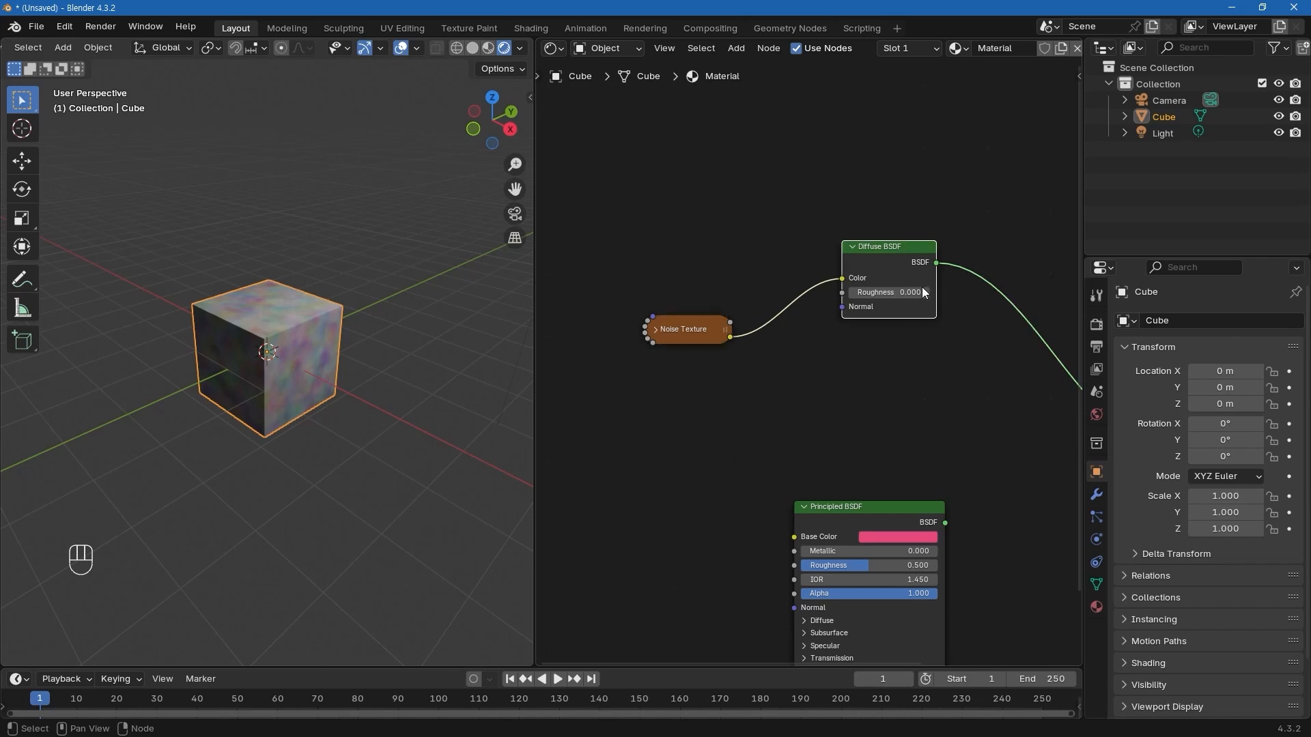
{"action": "key", "text": "h"}
{"action": "key", "text": "h"}
Bring the Noise Texture and Diffuse BSDF nodes closer together and toggle the Noise Texture's collapse, leaving it expanded.
{"action": "left_click_drag", "start_coordinate": [711, 324], "coordinate": [727, 254]}
{"action": "key", "text": "h"}
{"action": "scroll", "coordinate": [845, 300], "scroll_direction": "down", "scroll_amount": 1}
{"action": "middle_click_drag", "start_coordinate": [847, 293], "coordinate": [763, 300]}
{"action": "left_click_drag", "start_coordinate": [784, 277], "coordinate": [766, 283]}
{"action": "middle_click_drag", "start_coordinate": [657, 315], "coordinate": [702, 310]}
{"action": "left_click", "coordinate": [732, 341]}
{"action": "key", "text": "h"}
{"action": "key", "text": "h"}
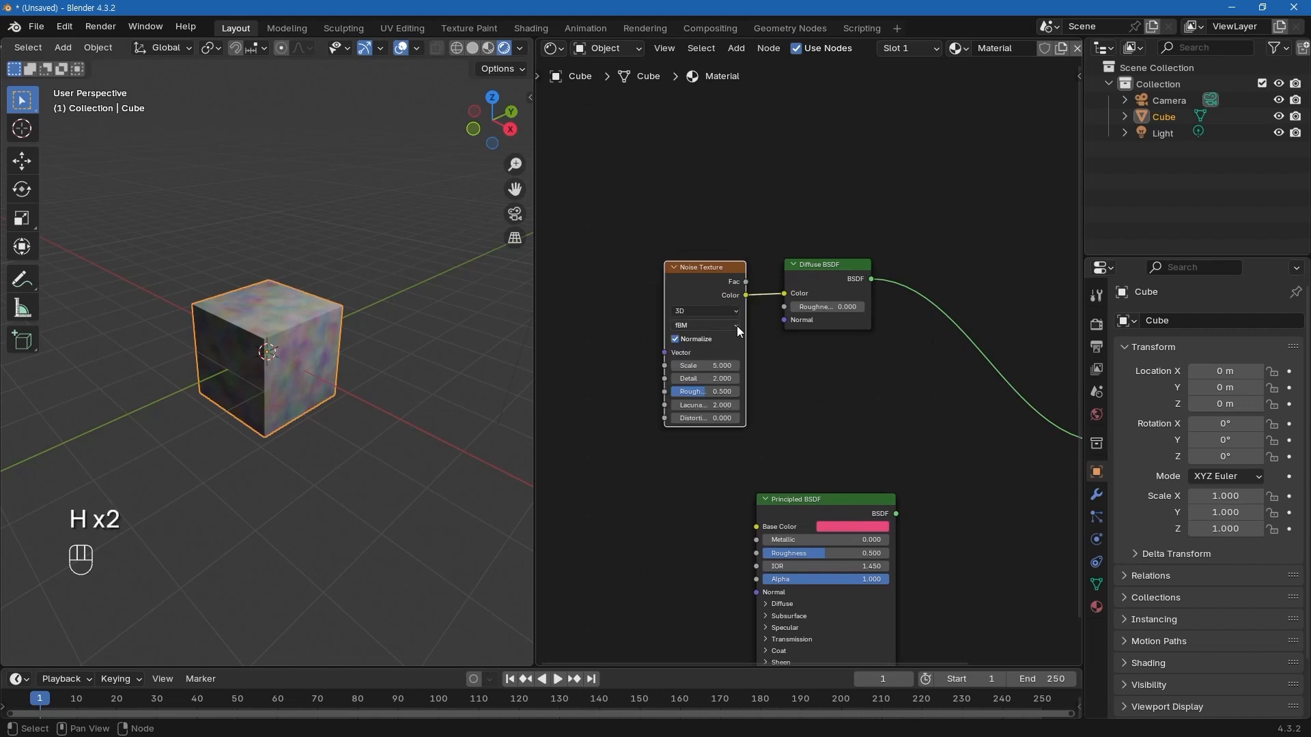
Hide the Noise Texture's unconnected sockets, show them again, and hide them once more, adjusting the node's position in between.
{"action": "left_click_drag", "start_coordinate": [723, 290], "coordinate": [731, 290]}
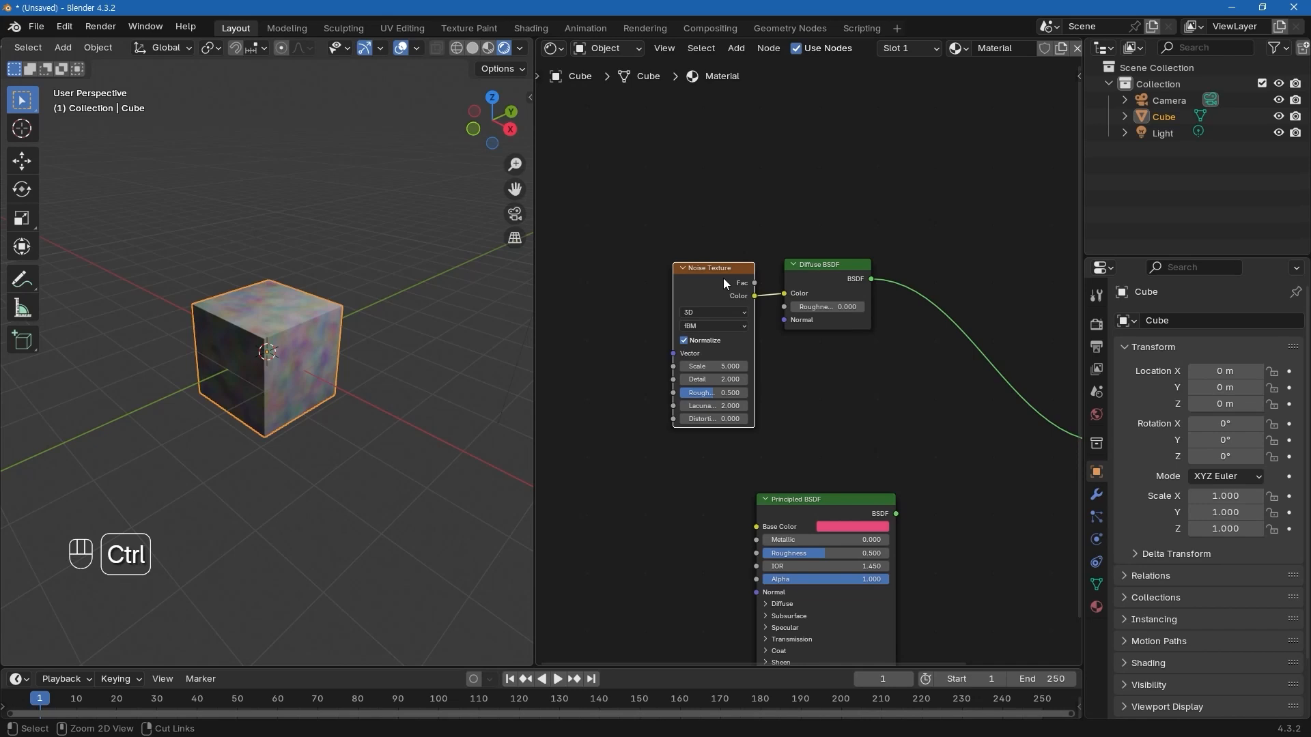
{"action": "key", "text": "ctrl+h"}
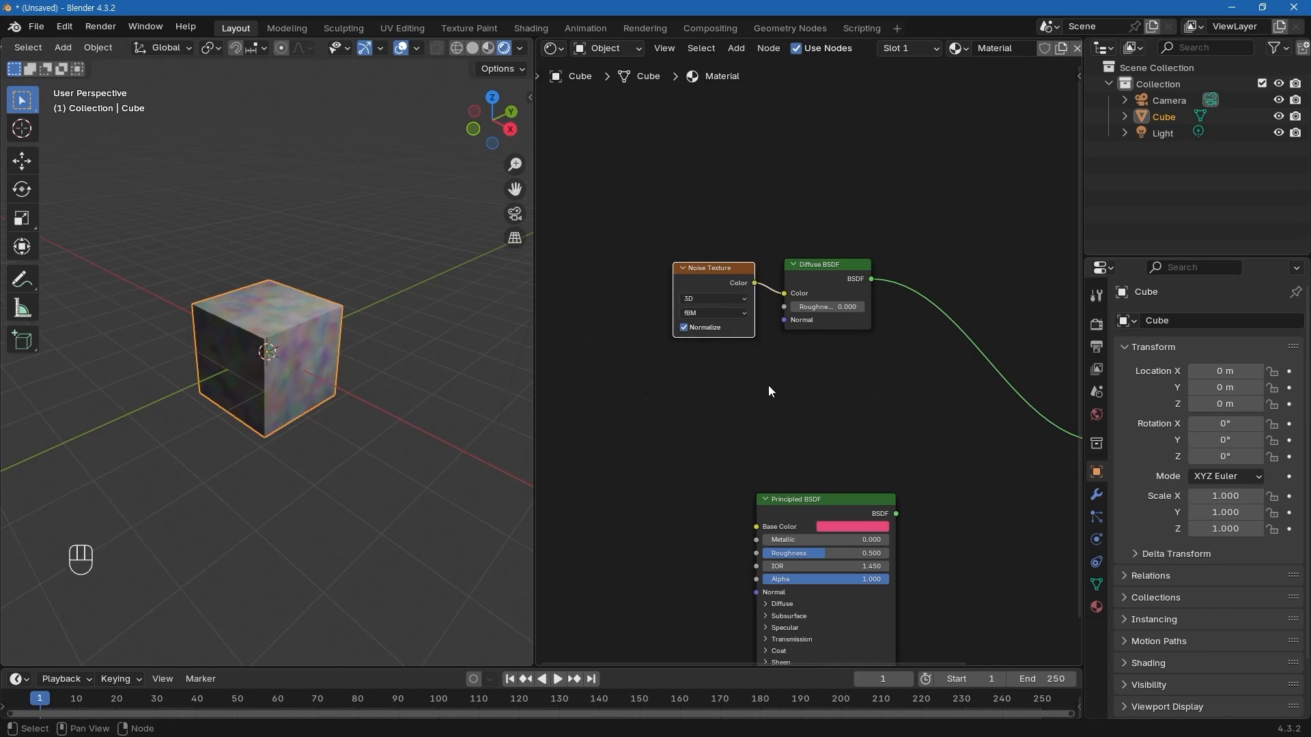
{"action": "key", "text": "ctrl+h"}
{"action": "left_click_drag", "start_coordinate": [714, 270], "coordinate": [702, 270]}
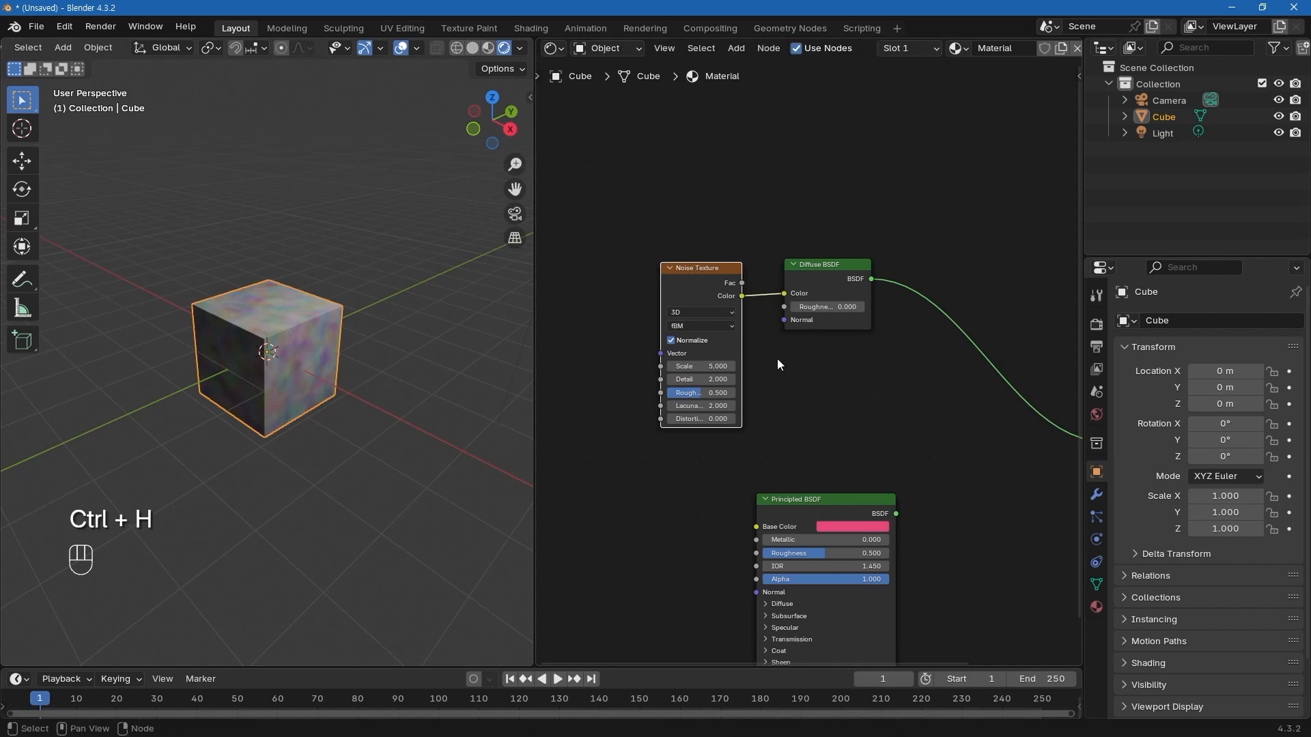
{"action": "key", "text": "ctrl"}
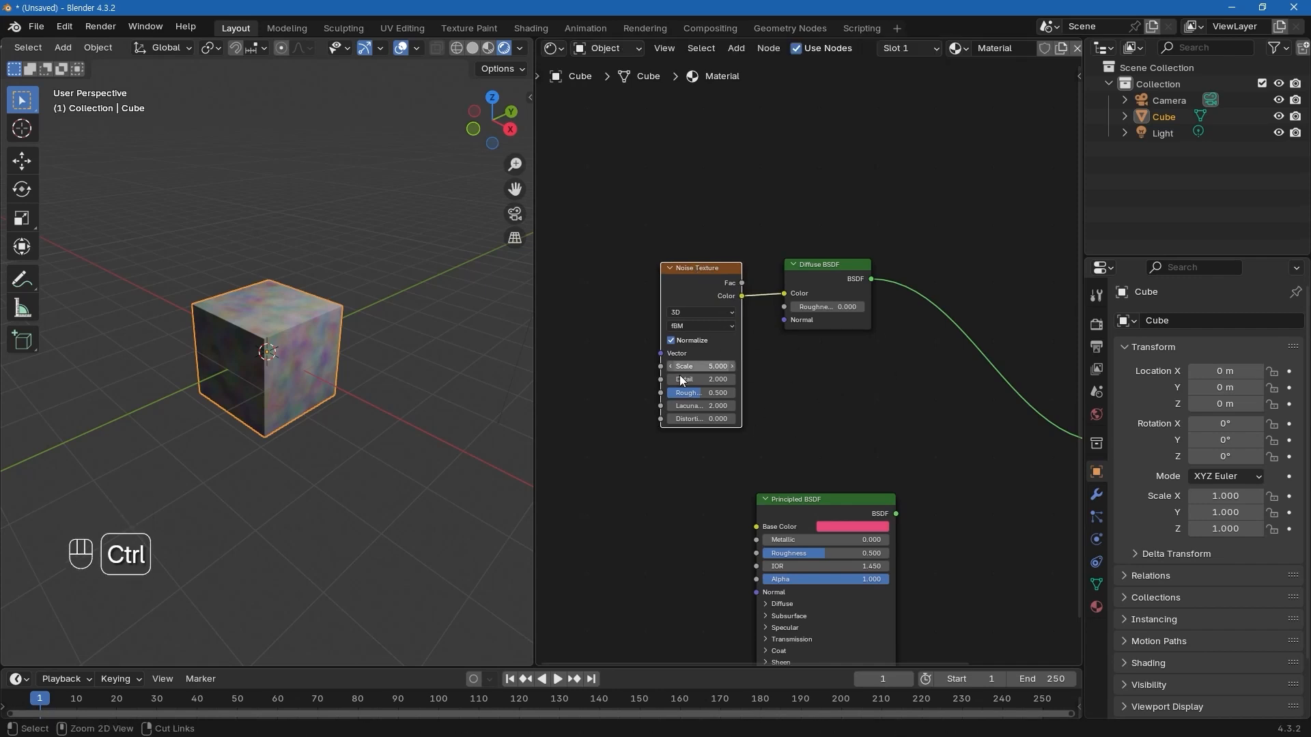
{"action": "key", "text": "ctrl+h"}
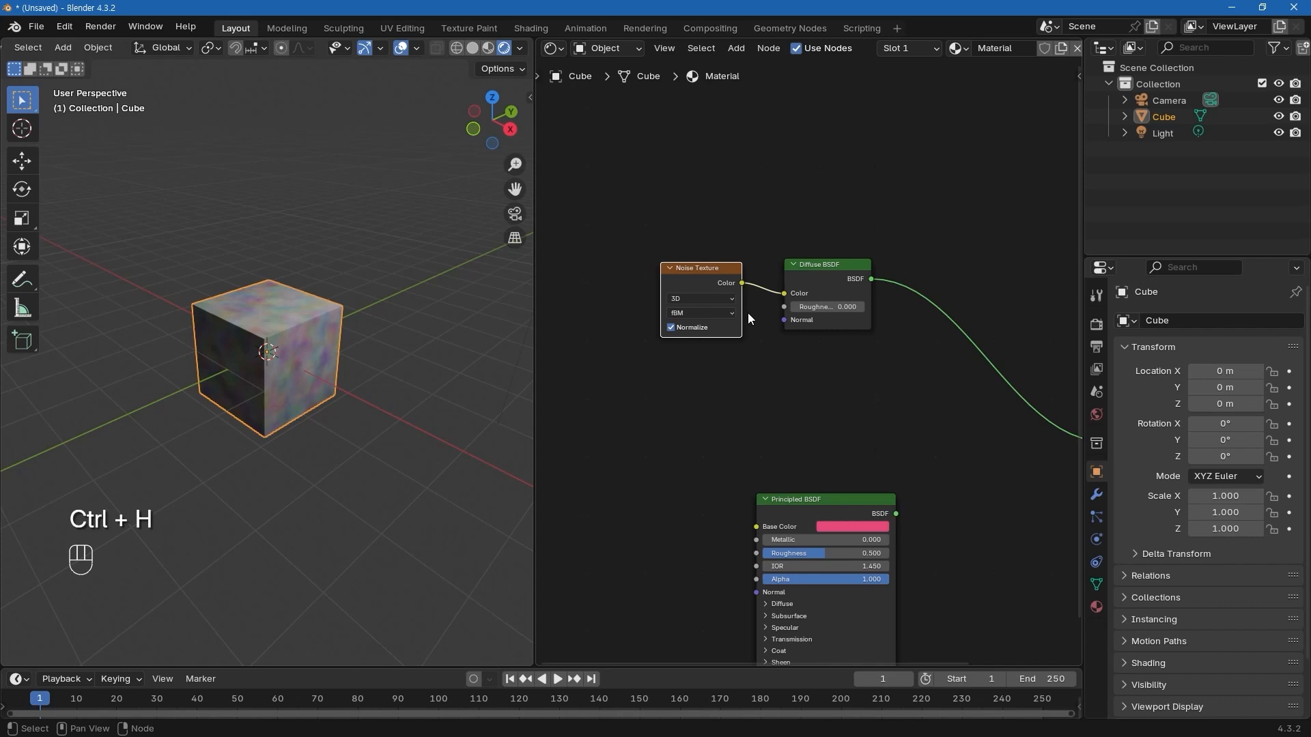
Show the Noise Texture's hidden sockets again, and combine it with the Diffuse BSDF in a node group, returning to the material's node tree.
{"action": "key", "text": "ctrl+h"}
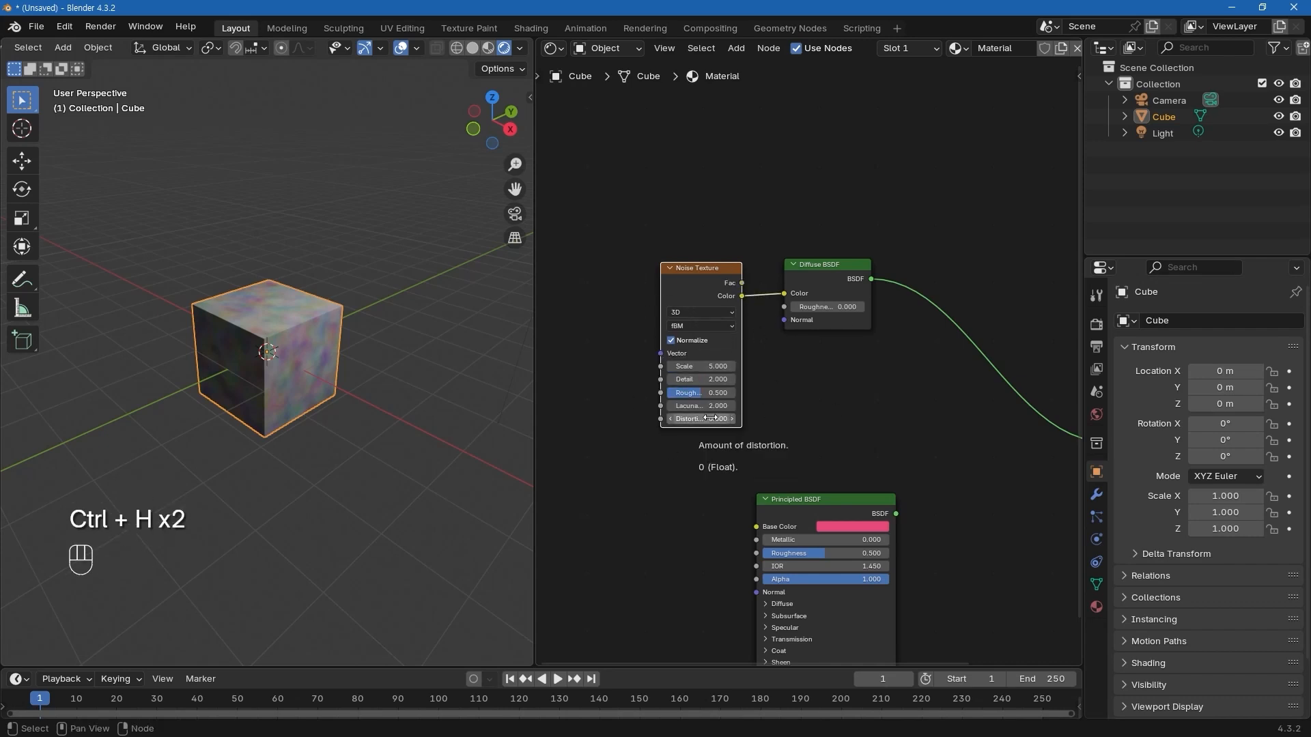
{"action": "scroll", "coordinate": [830, 425], "scroll_direction": "down", "scroll_amount": 3}
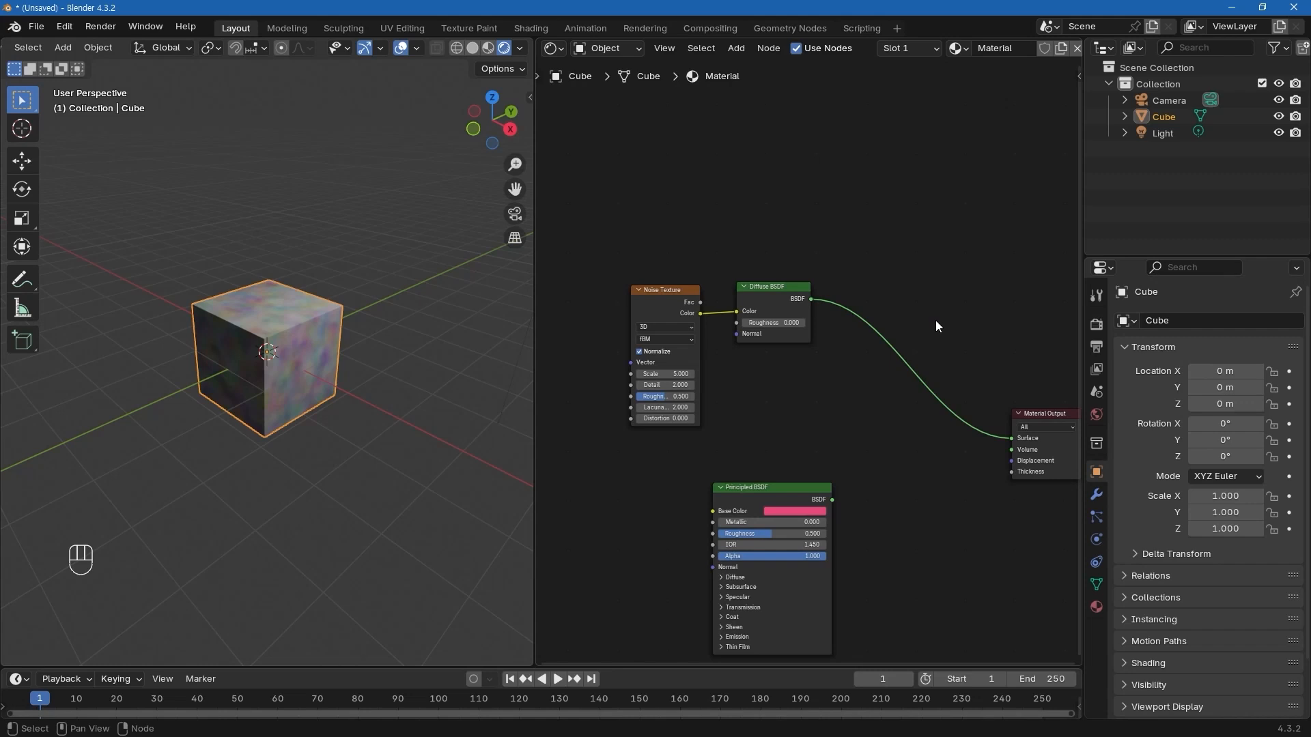
{"action": "left_click_drag", "start_coordinate": [614, 226], "coordinate": [851, 428]}
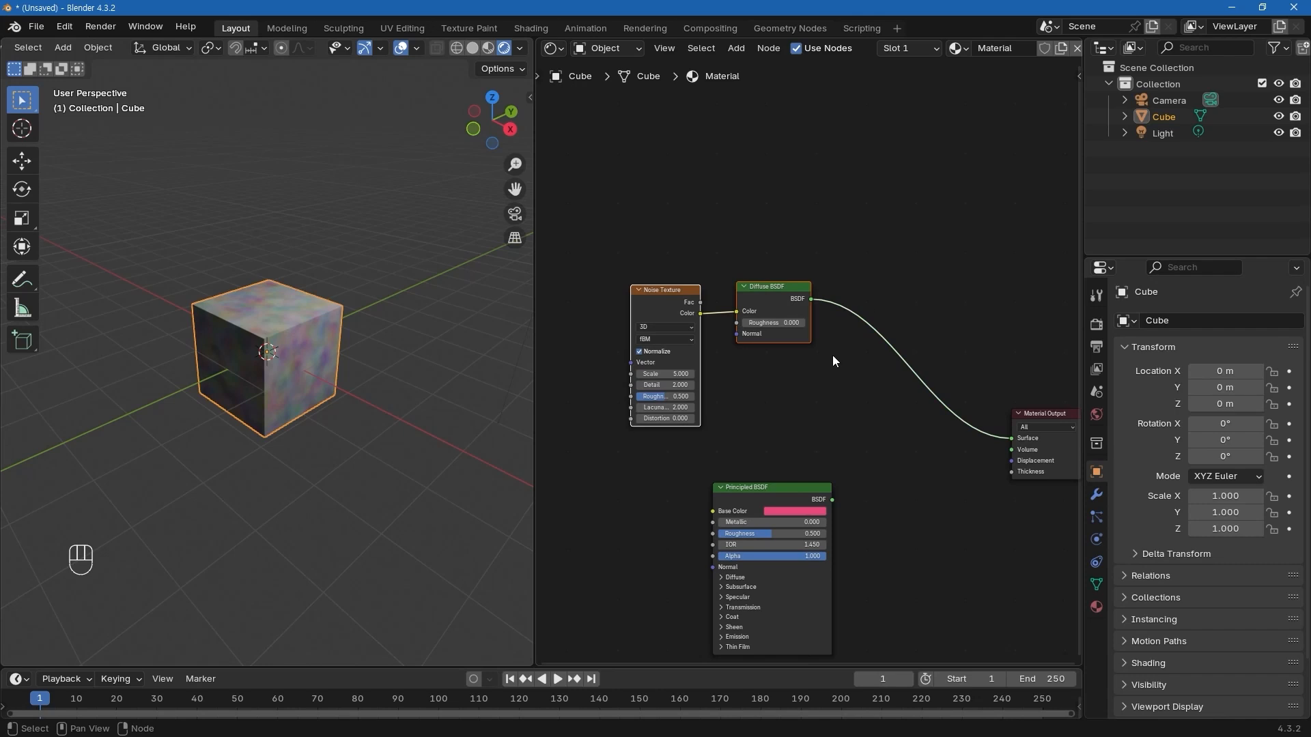
{"action": "key", "text": "ctrl"}
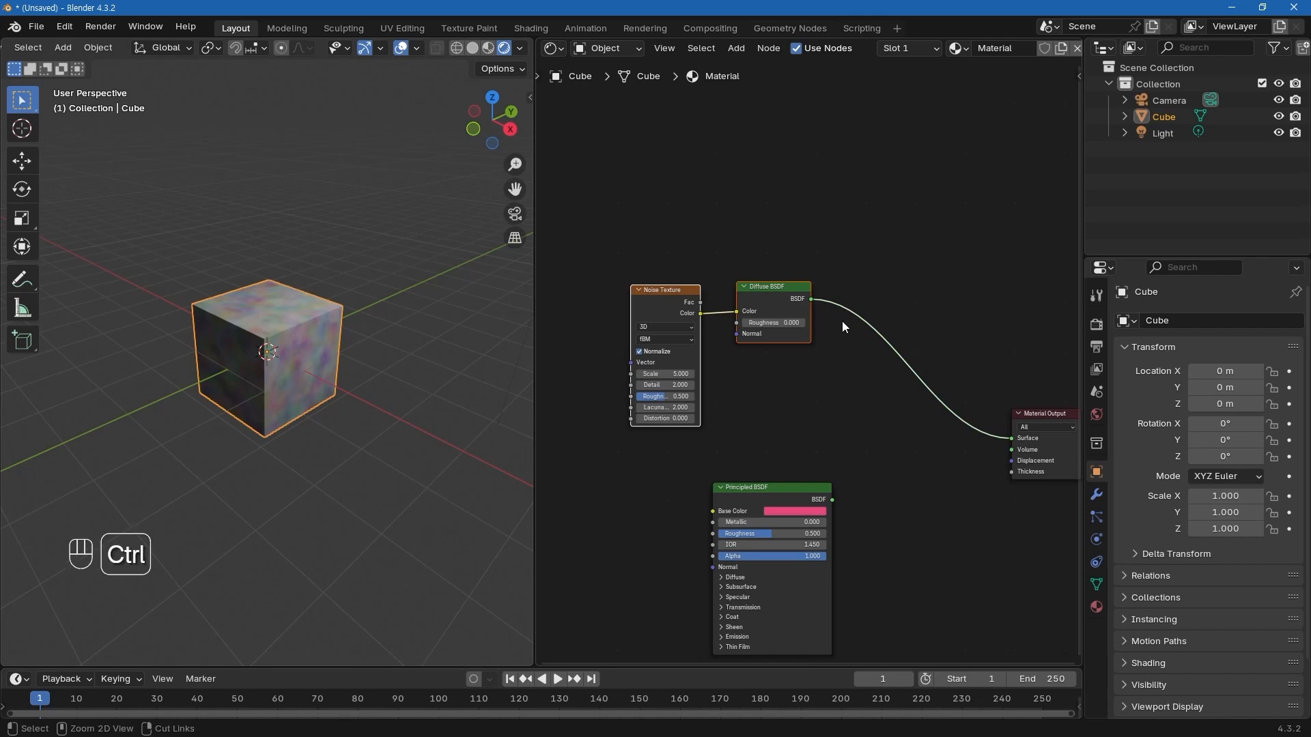
{"action": "key", "text": "ctrl+g"}
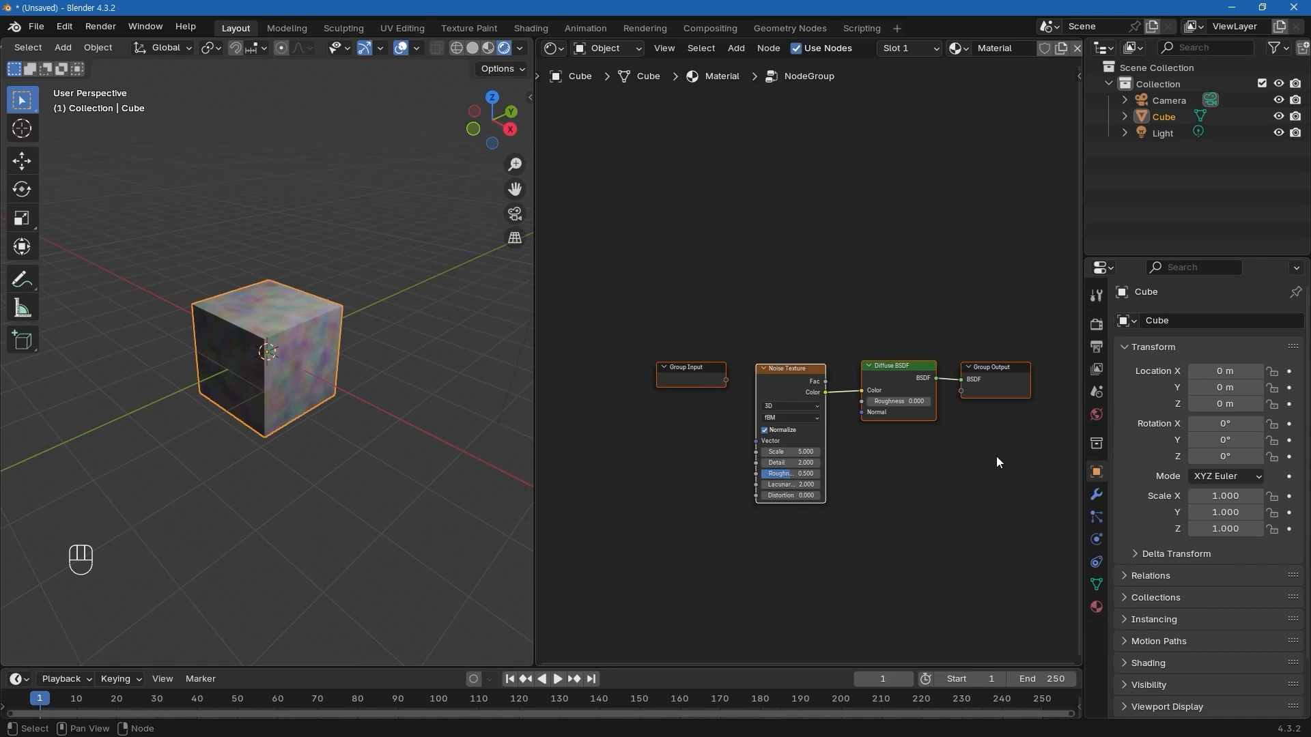
{"action": "middle_click_drag", "start_coordinate": [995, 459], "coordinate": [957, 454]}
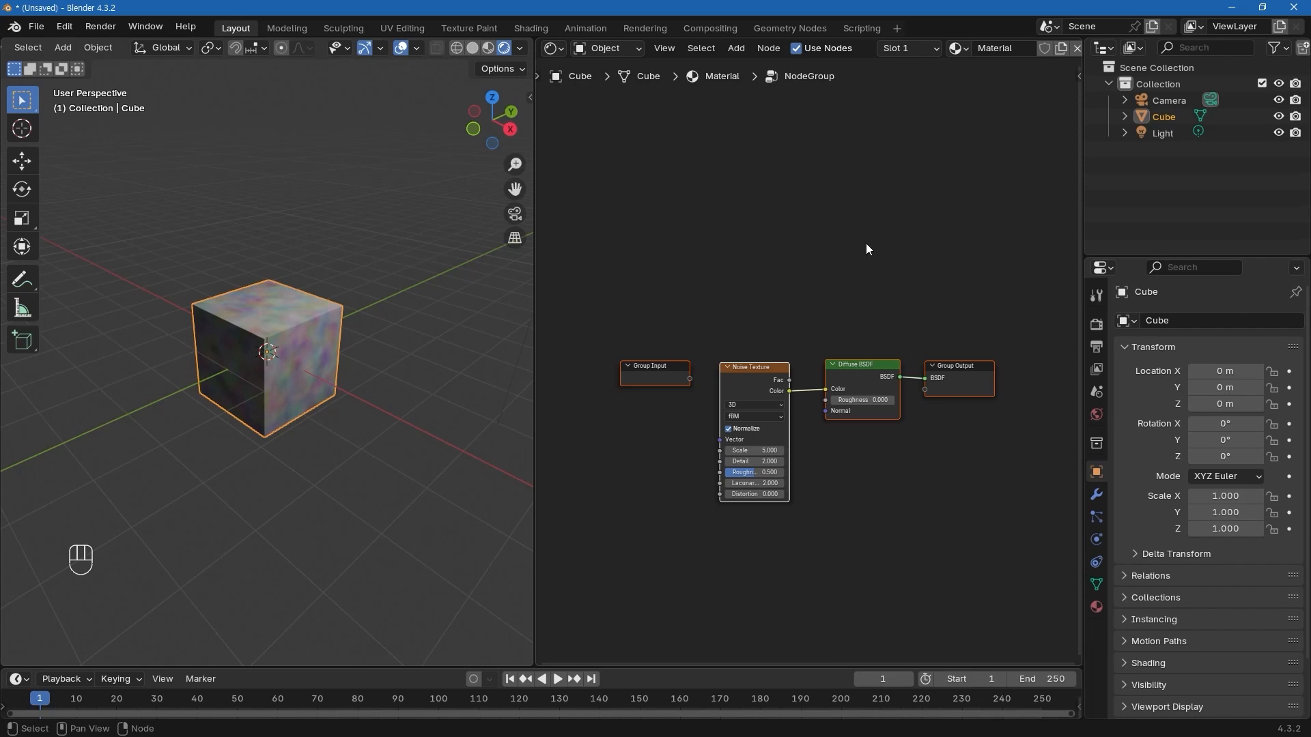
{"action": "key", "text": "ctrl+Tab"}
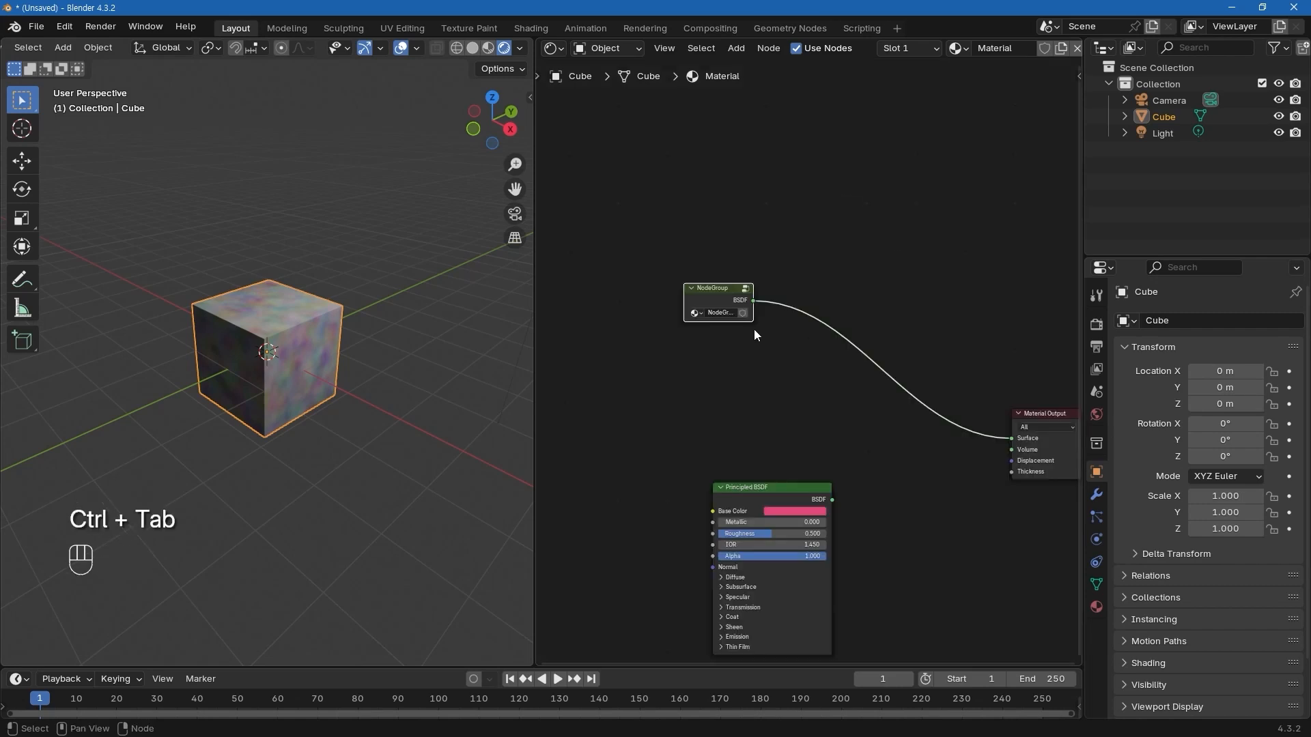
Widen the NodeGroup node so its name field is readable and move it slightly lower.
{"action": "mouse_move", "coordinate": [754, 320]}
{"action": "left_mouse_down"}
{"action": "mouse_move", "coordinate": [818, 318]}
{"action": "mouse_move", "coordinate": [752, 296]}
{"action": "left_mouse_up"}
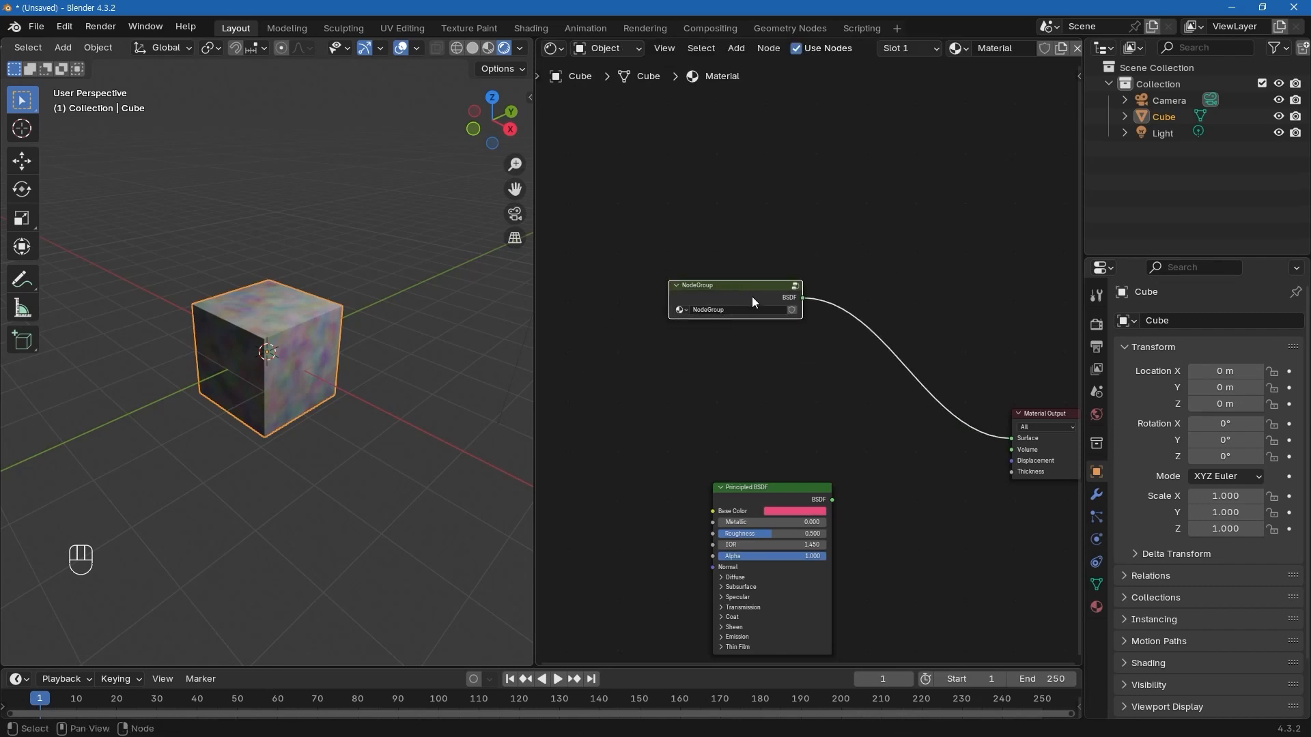
{"action": "left_click_drag", "start_coordinate": [757, 299], "coordinate": [754, 332]}
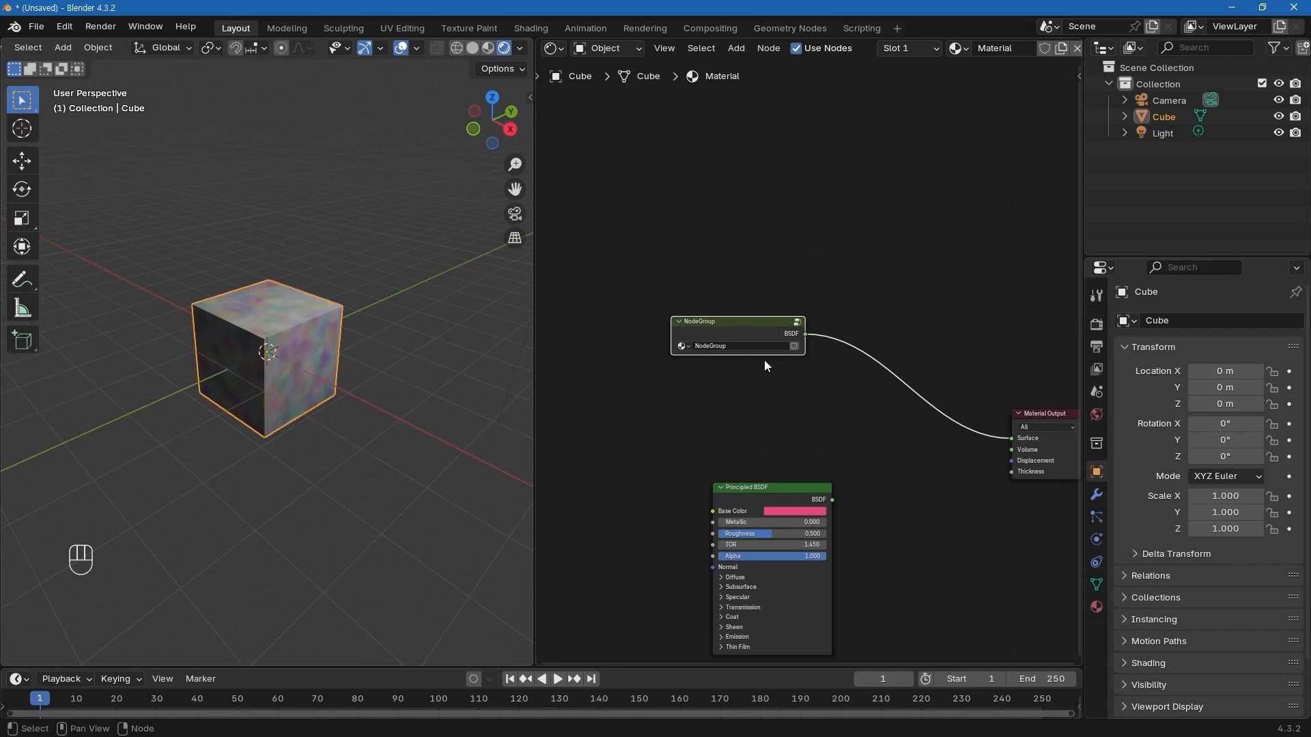
{"action": "middle_click_drag", "start_coordinate": [783, 368], "coordinate": [770, 346]}
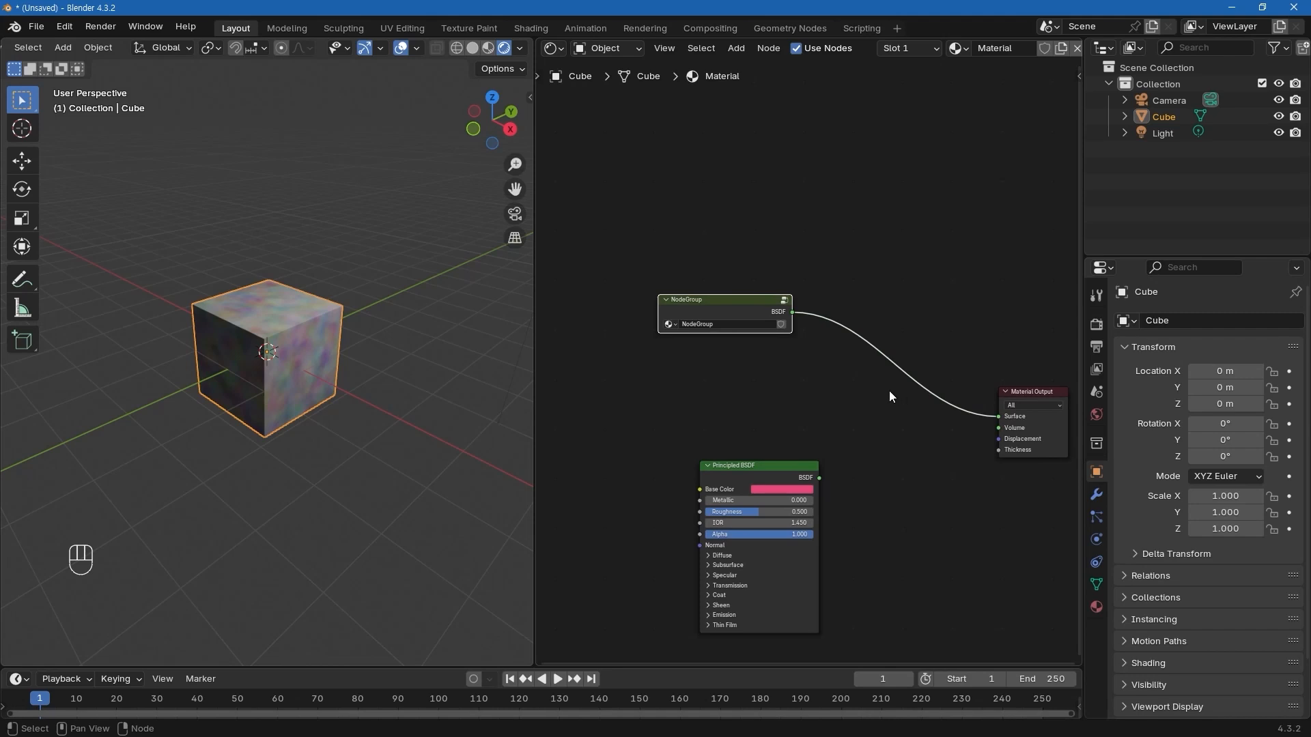
{"action": "left_click_drag", "start_coordinate": [734, 307], "coordinate": [743, 319]}
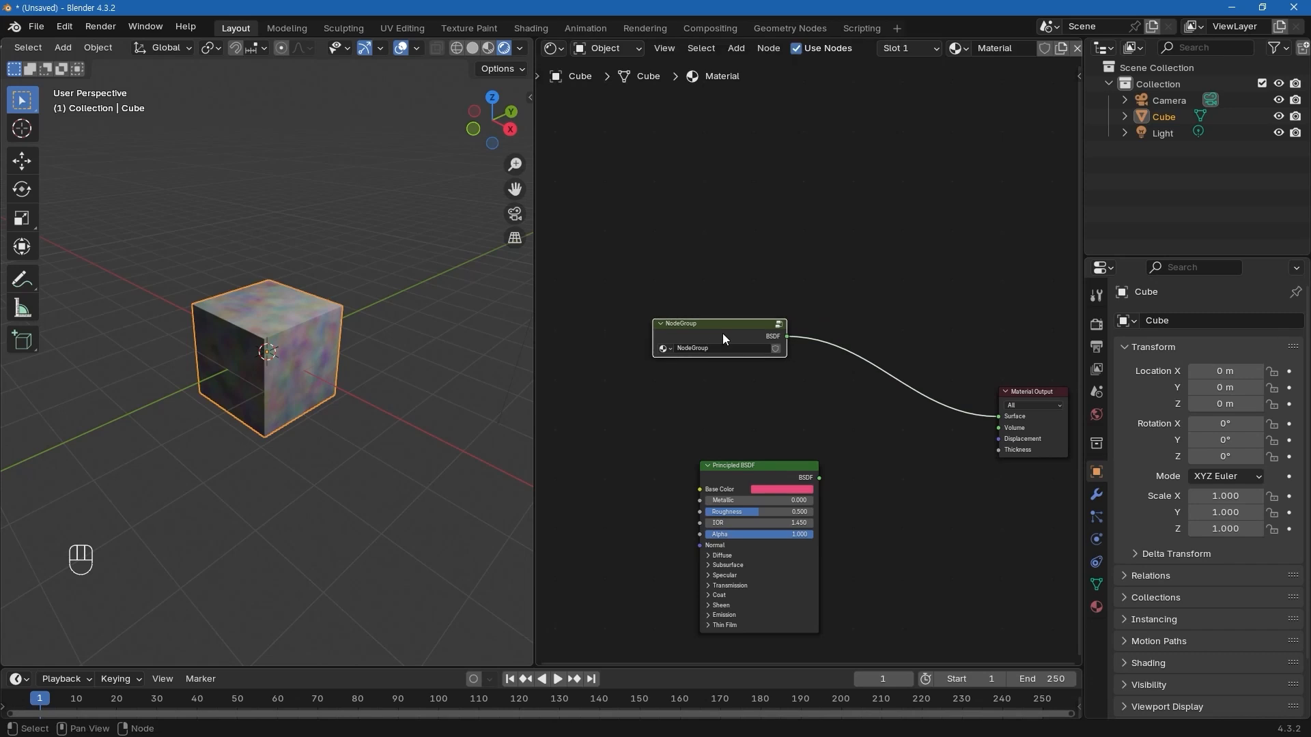
Enter the NodeGroup to view the nodes inside and return to the material's node tree.
{"action": "key", "text": "Tab"}
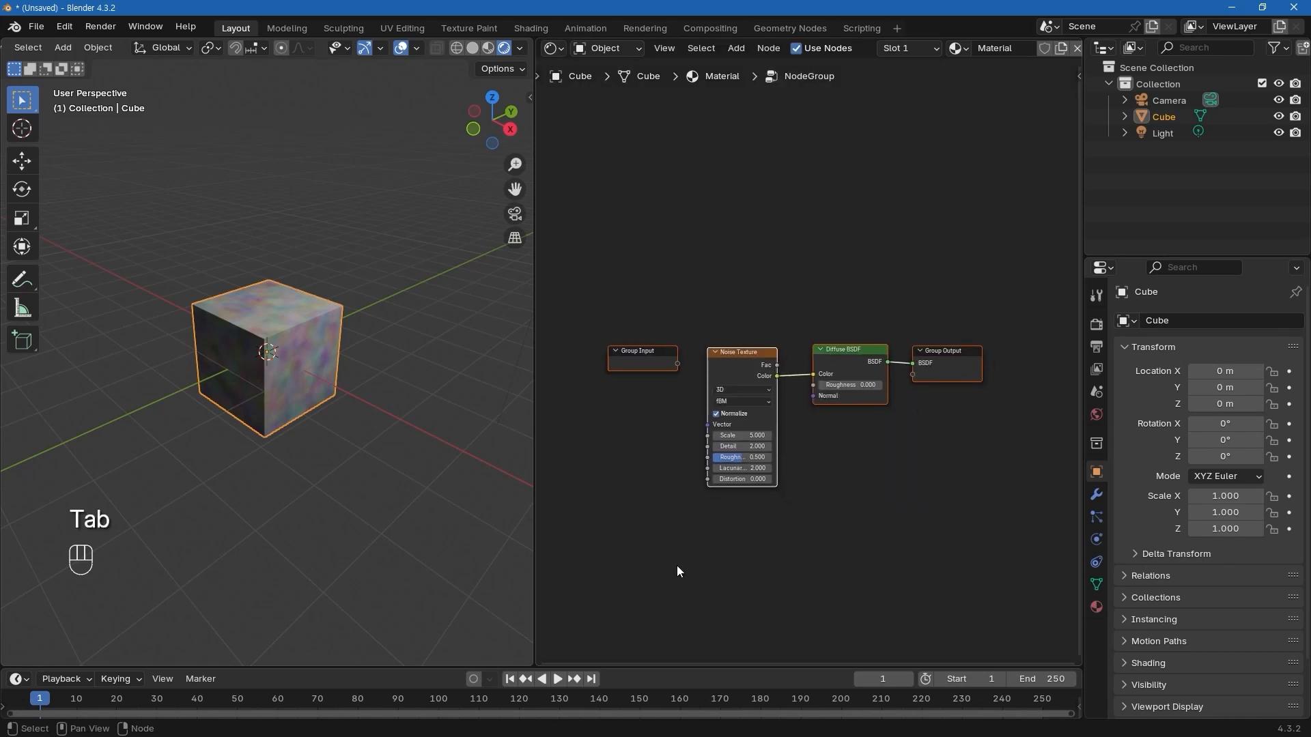
{"action": "key", "text": "ctrl+Tab"}
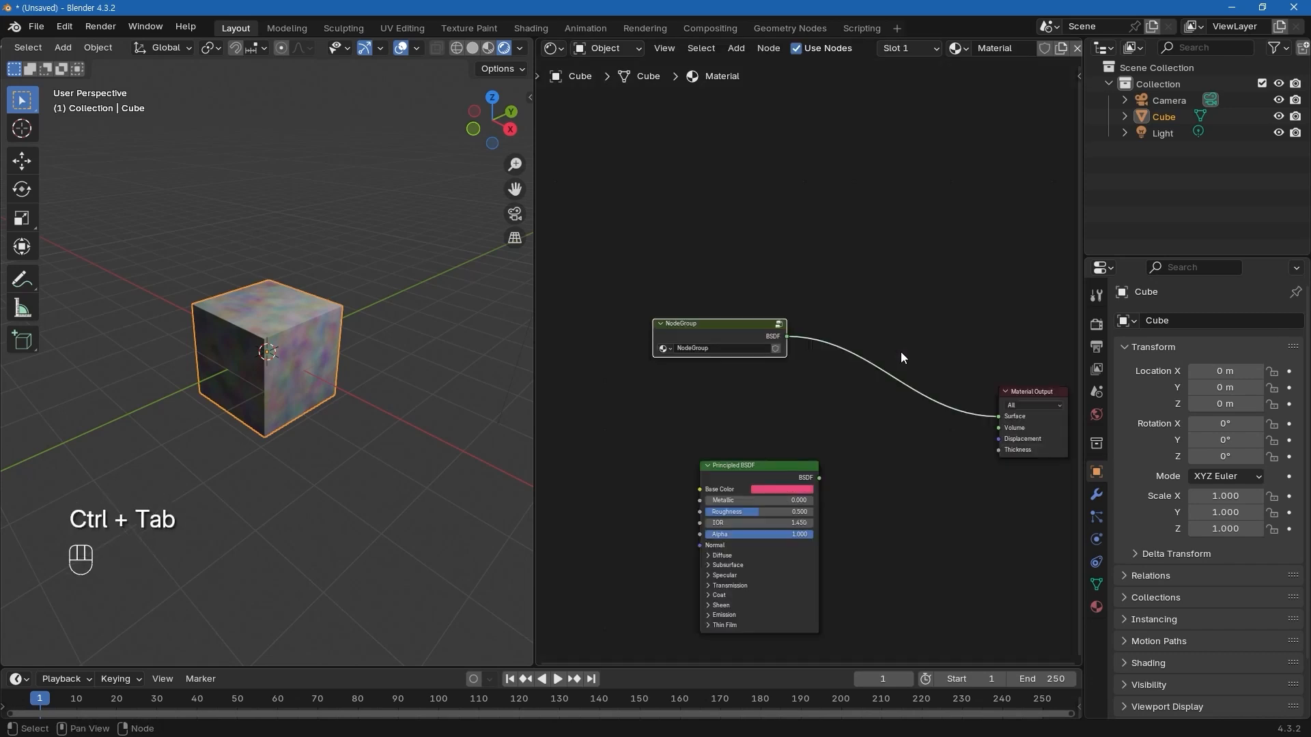
{"action": "middle_click_drag", "start_coordinate": [832, 419], "coordinate": [827, 397]}
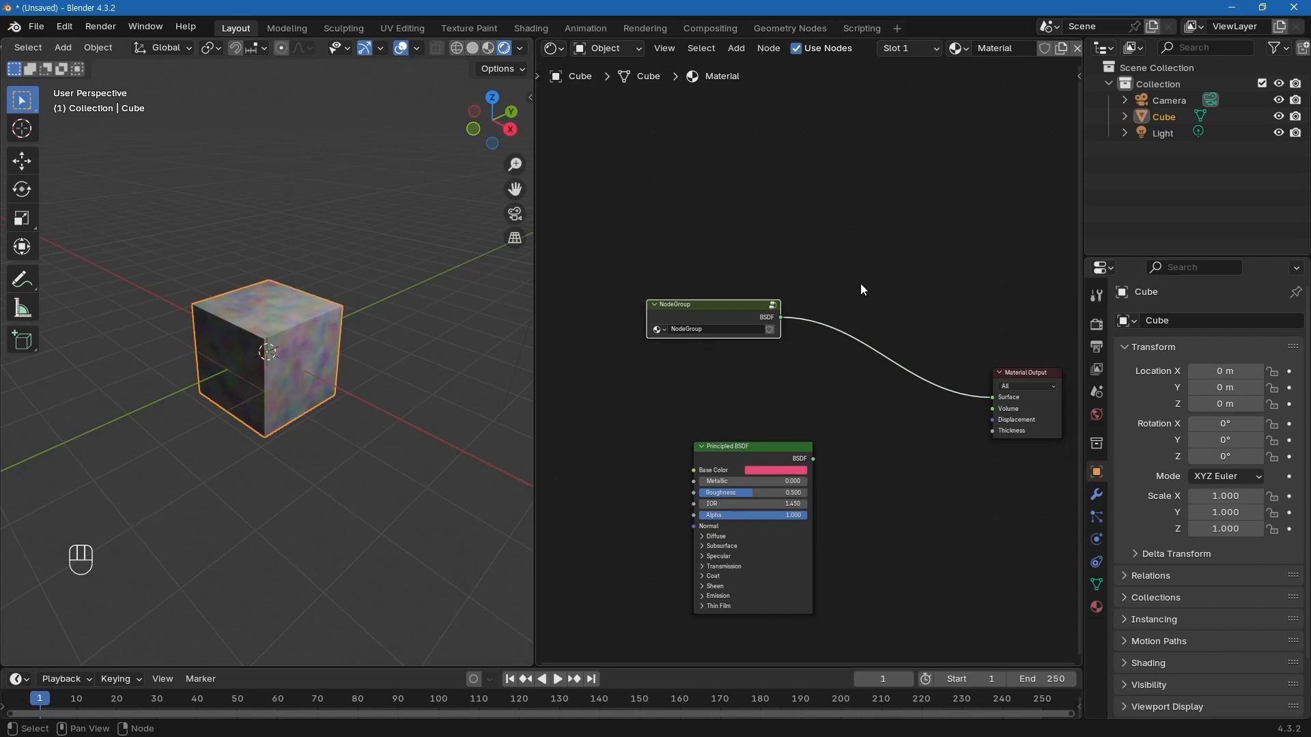
Duplicate the Principled BSDF beside the original and duplicate the NodeGroup node, placing the copy above the original.
{"action": "left_click", "coordinate": [756, 292]}
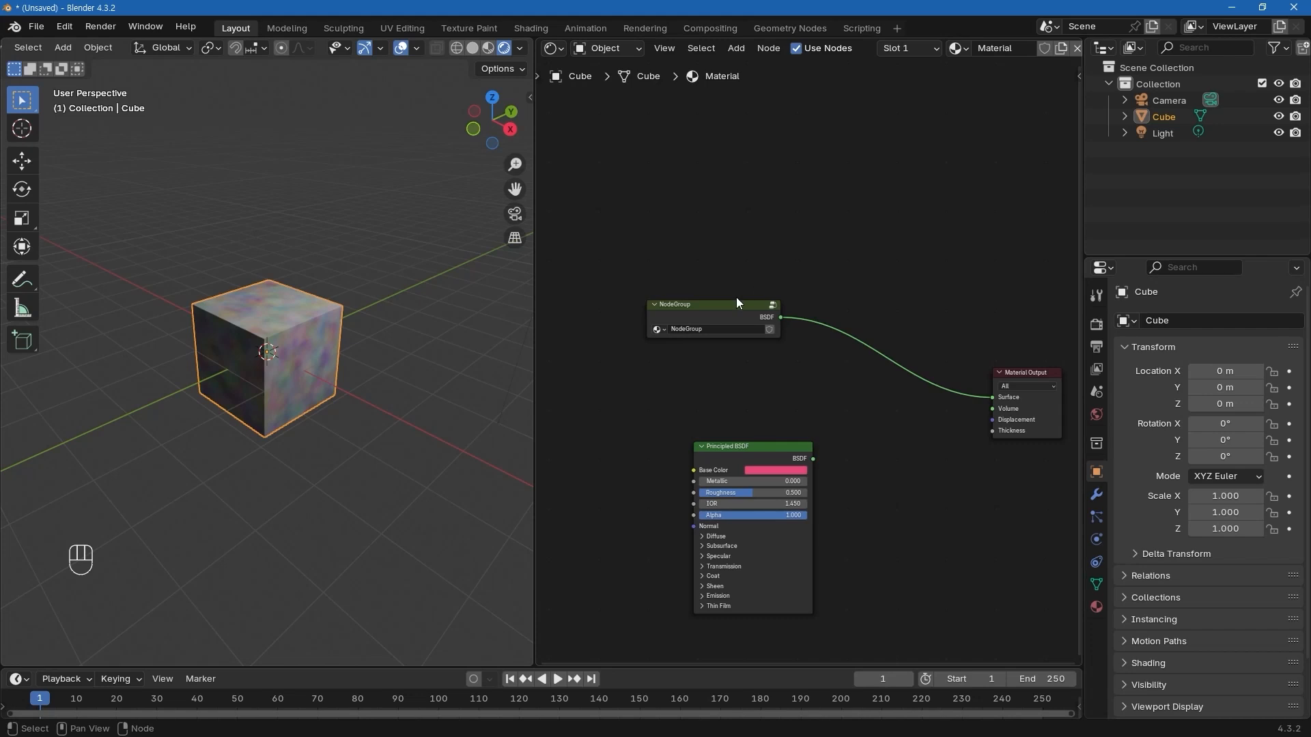
{"action": "middle_click_drag", "start_coordinate": [796, 324], "coordinate": [800, 335]}
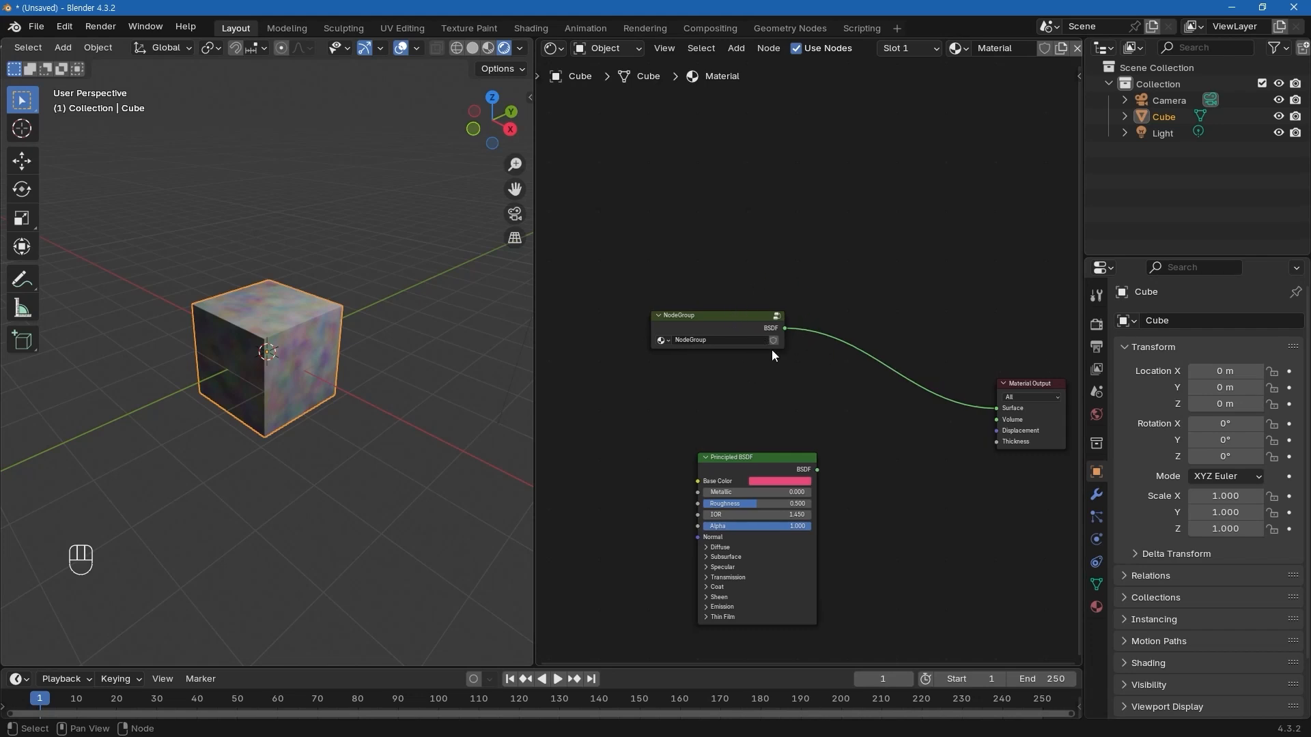
{"action": "left_click", "coordinate": [756, 459]}
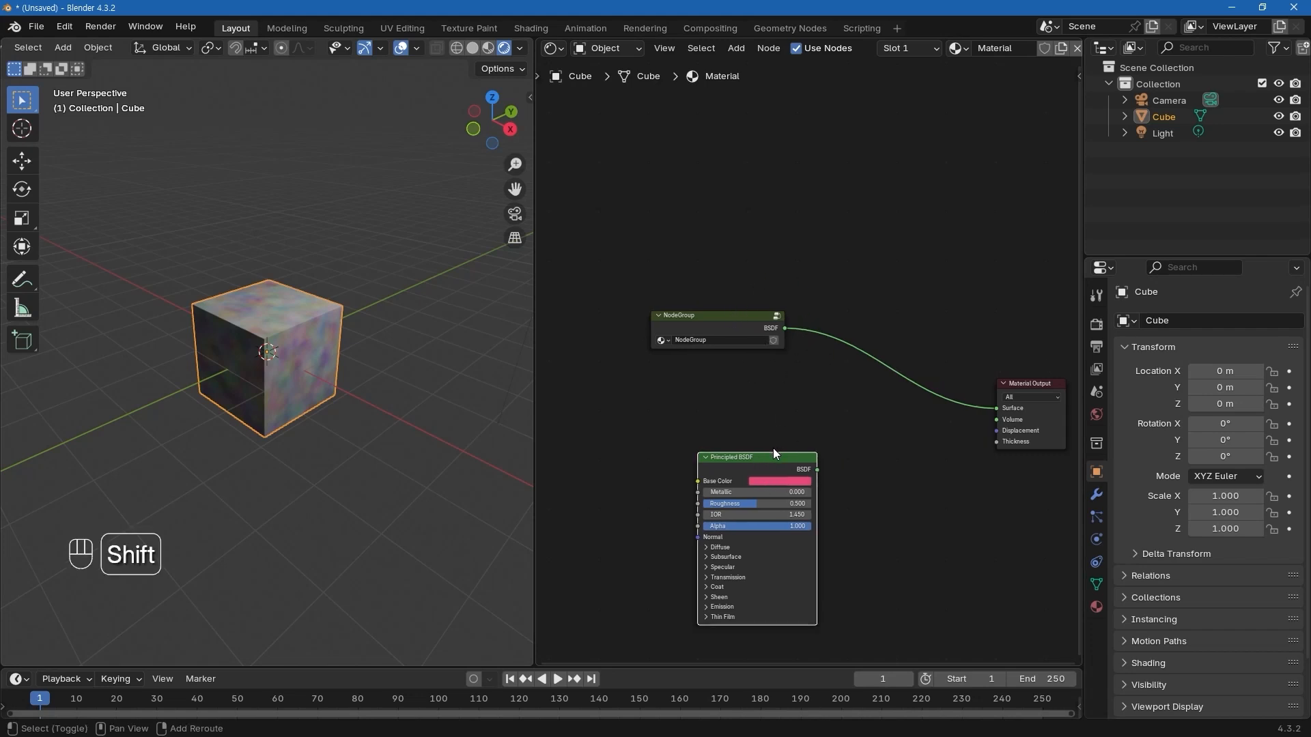
{"action": "key", "text": "shift+d"}
{"action": "left_click", "coordinate": [741, 322]}
{"action": "key", "text": "shift+d"}
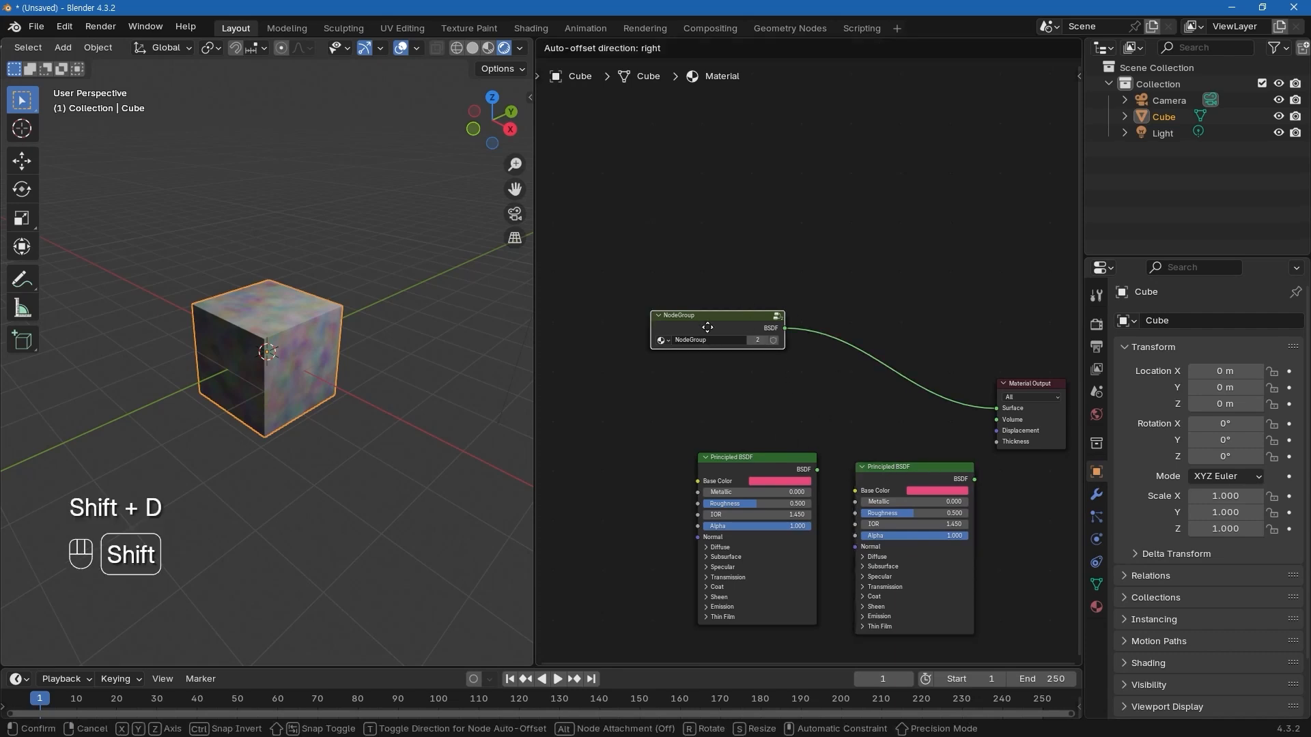
{"action": "left_click", "coordinate": [714, 221]}
Enter and exit the duplicated NodeGroup twice to view its contents.
{"action": "key", "text": "Tab"}
{"action": "key", "text": "Tab"}
{"action": "key", "text": "Tab"}
{"action": "key", "text": "Tab"}
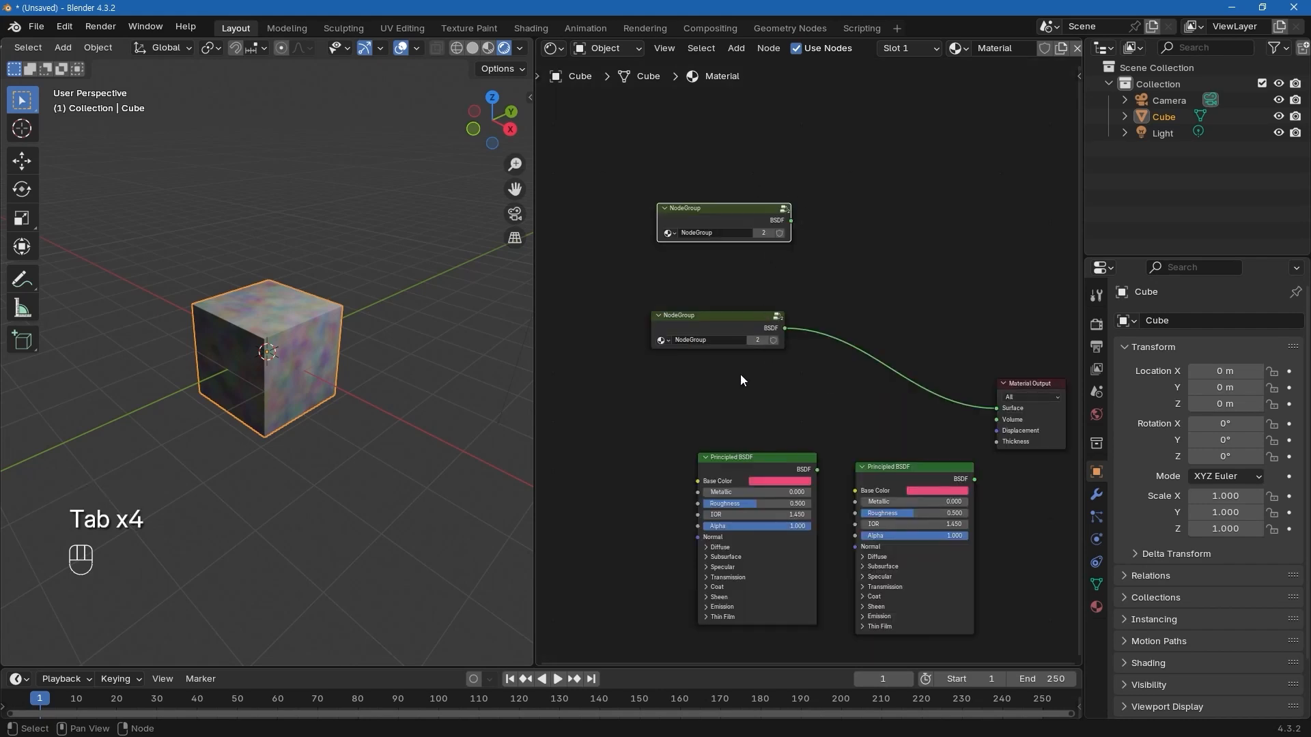
Move the linked NodeGroup slightly higher and insert an Add Shader node into its link to the Material Output.
{"action": "mouse_move", "coordinate": [685, 315]}
{"action": "left_mouse_down"}
{"action": "mouse_move", "coordinate": [686, 335]}
{"action": "mouse_move", "coordinate": [686, 307]}
{"action": "left_mouse_up"}
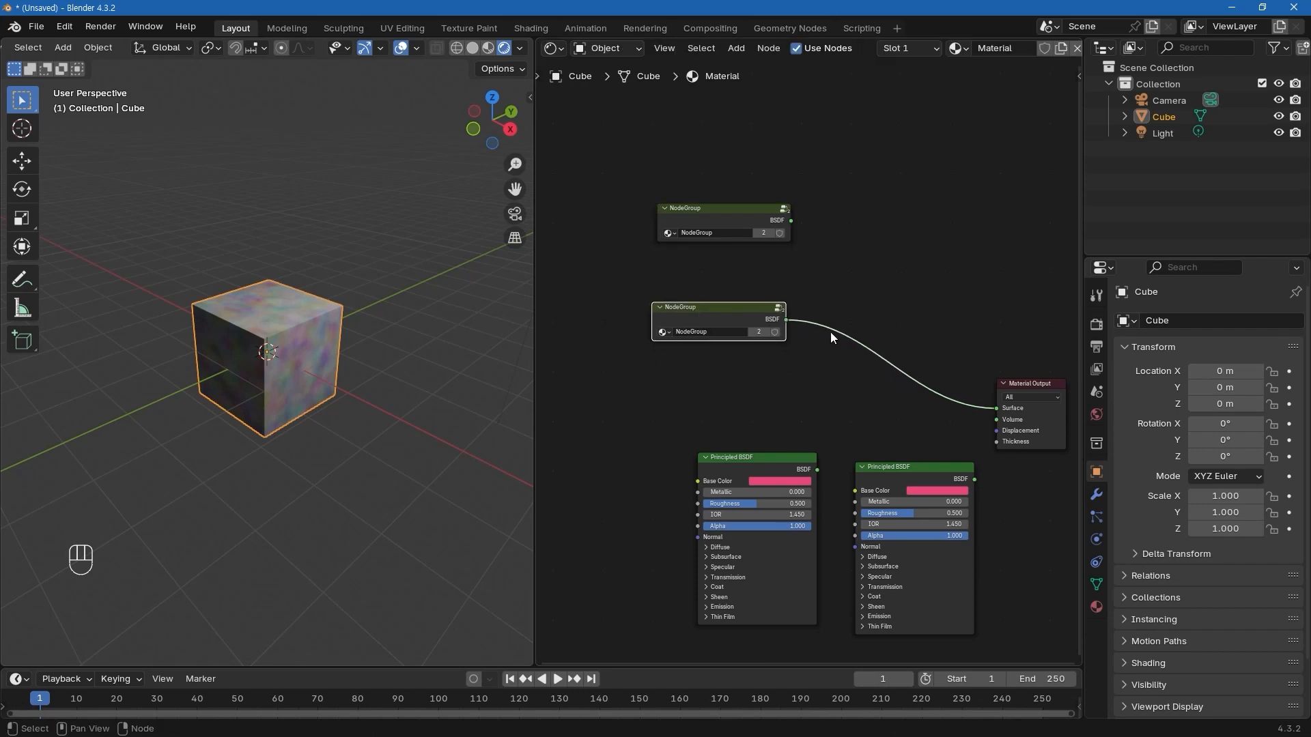
{"action": "middle_click_drag", "start_coordinate": [859, 339], "coordinate": [886, 310]}
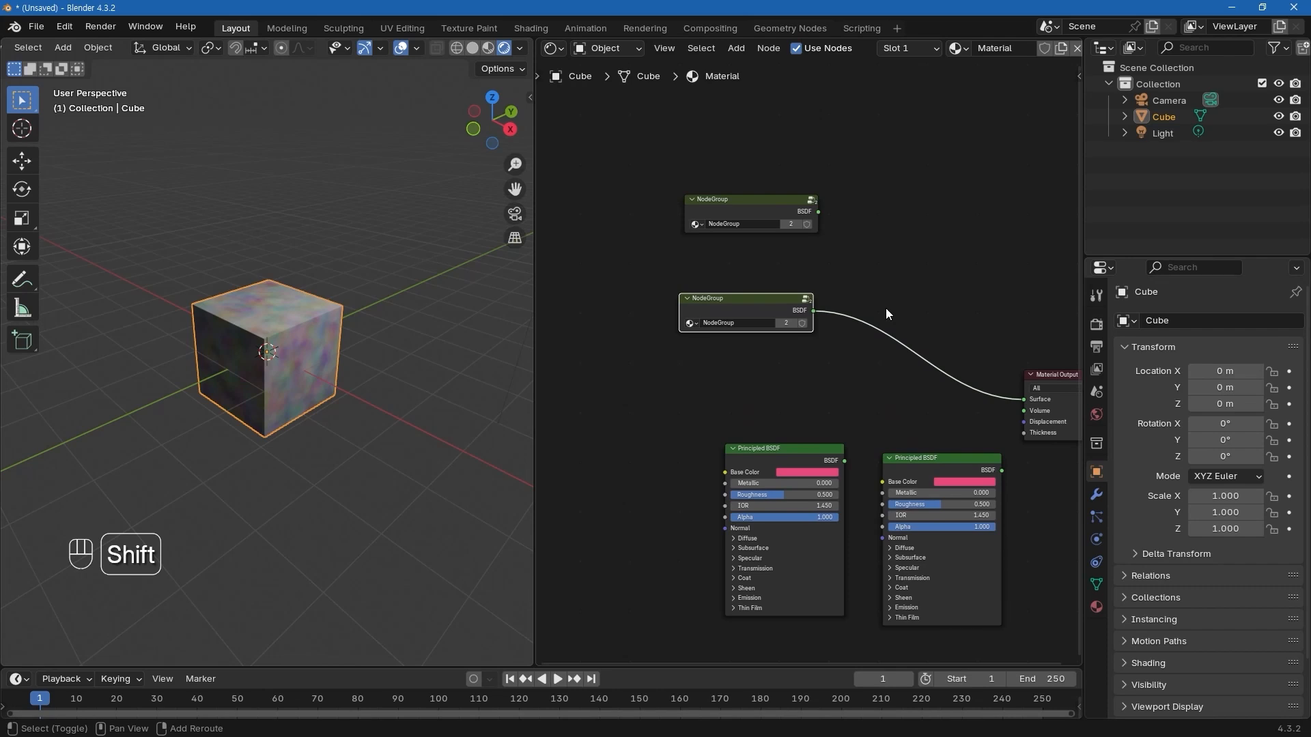
{"action": "key", "text": "shift+a"}
{"action": "mouse_move", "coordinate": [857, 292]}
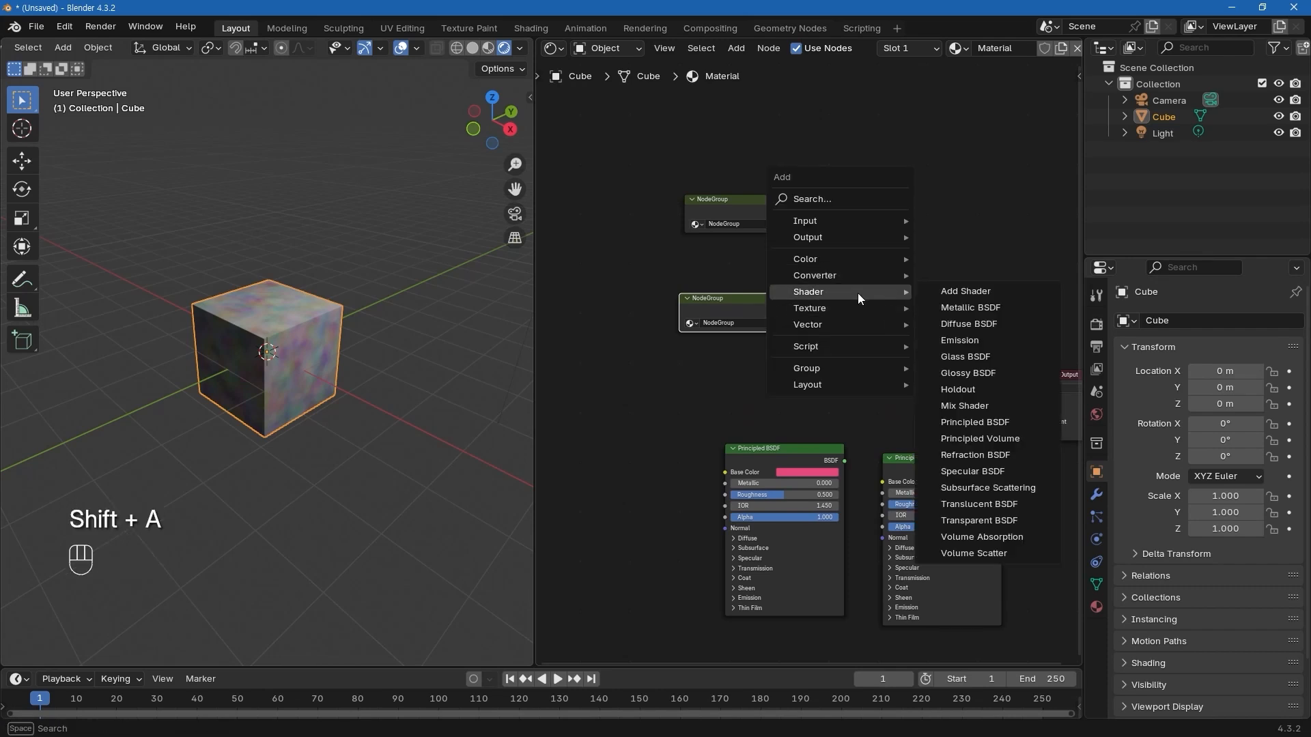
{"action": "left_click", "coordinate": [957, 291]}
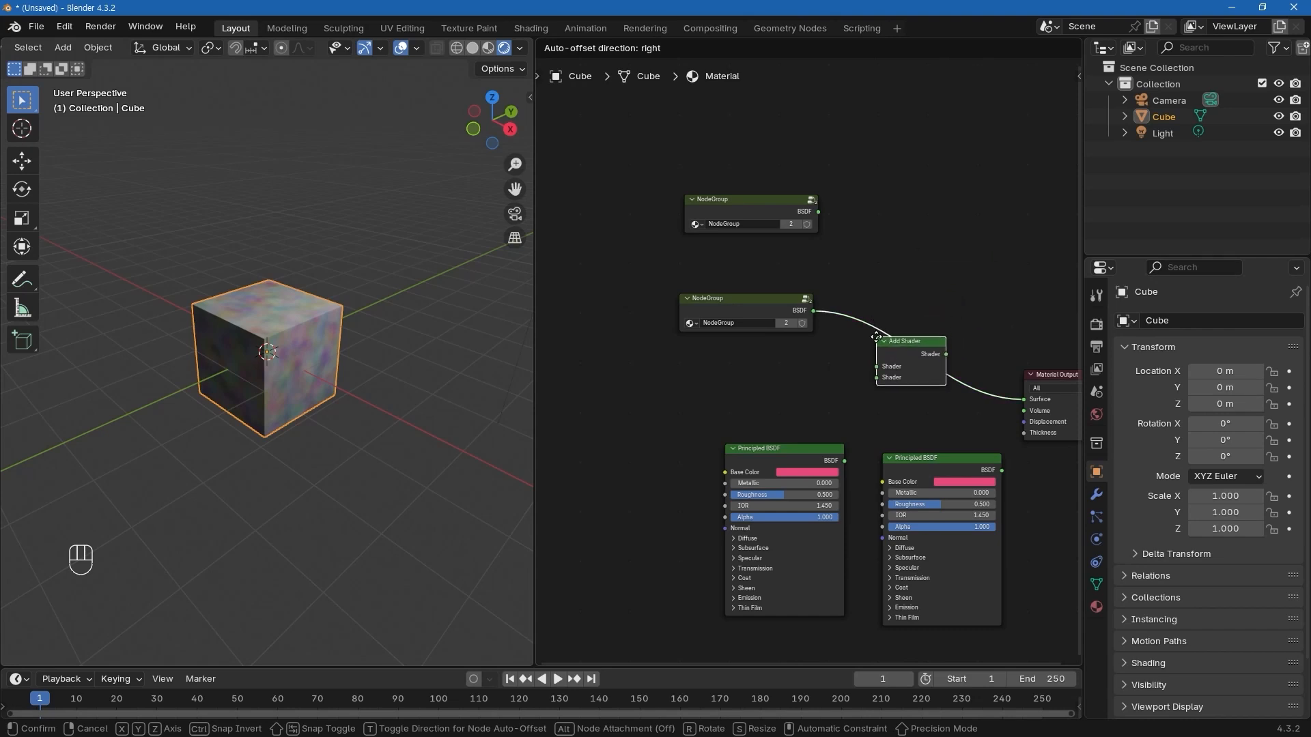
{"action": "left_click", "coordinate": [874, 338]}
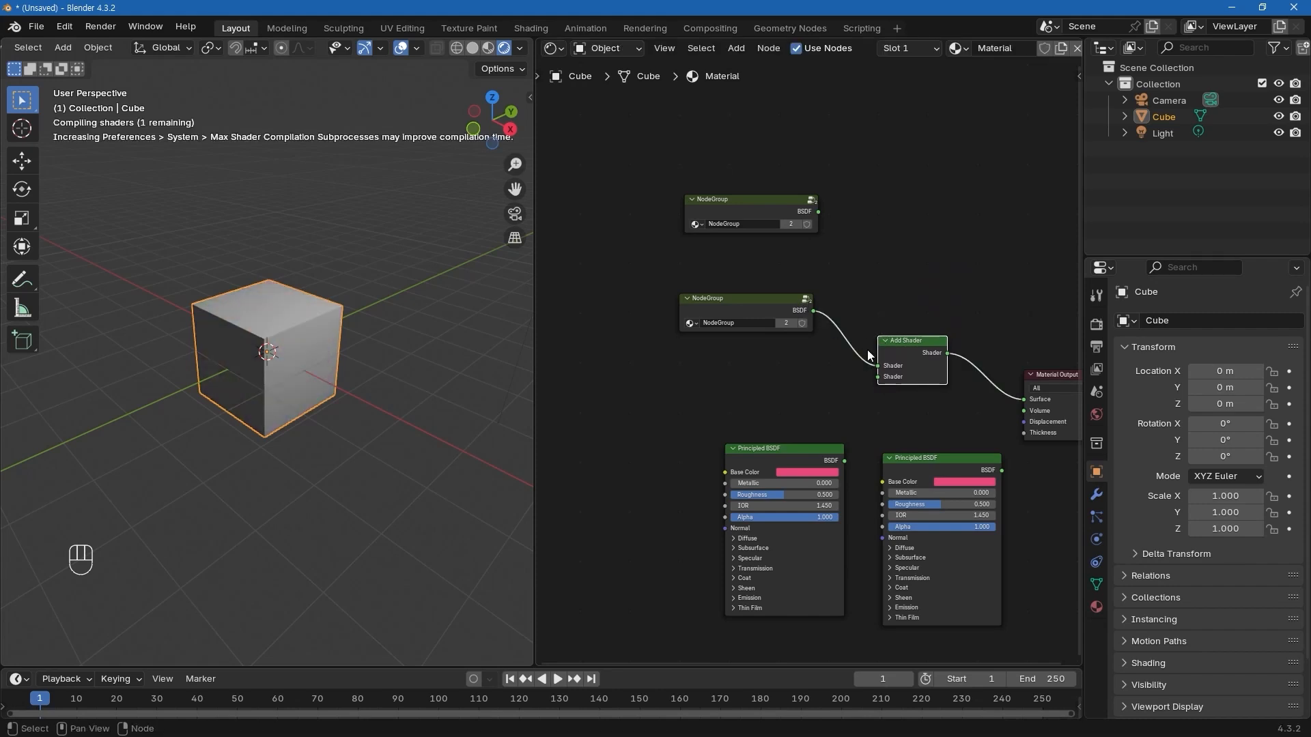
Delete the Add Shader node, breaking its links, and undo the deletion.
{"action": "middle_click_drag", "start_coordinate": [995, 393], "coordinate": [903, 394]}
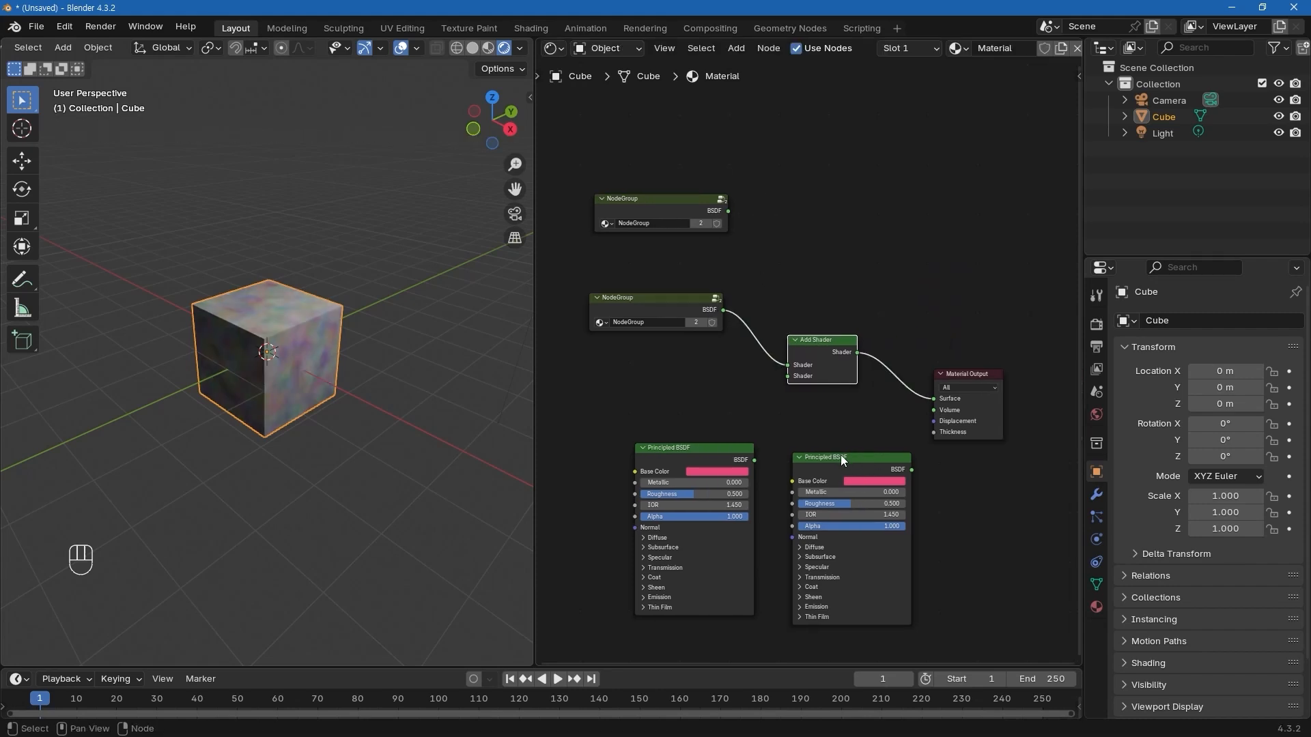
{"action": "scroll", "coordinate": [845, 447], "scroll_direction": "up", "scroll_amount": 2}
{"action": "left_click_drag", "start_coordinate": [849, 339], "coordinate": [849, 333]}
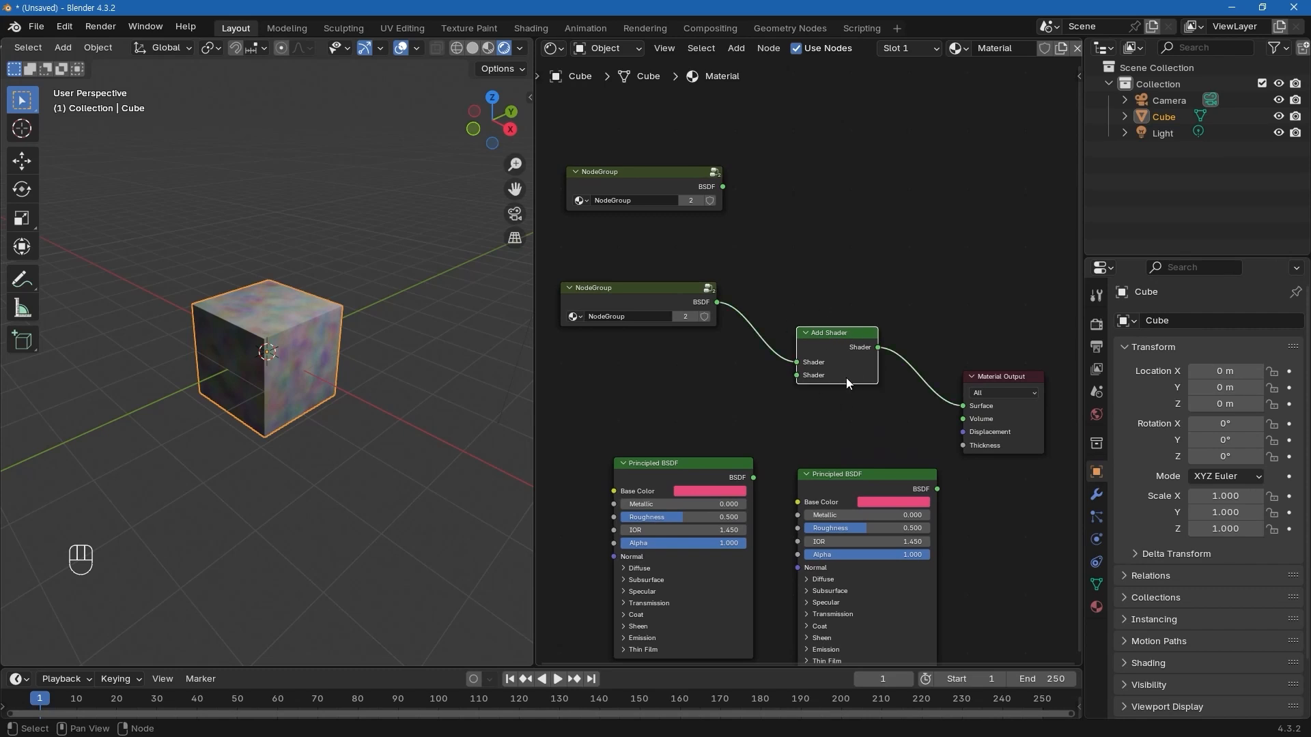
{"action": "key", "text": "x"}
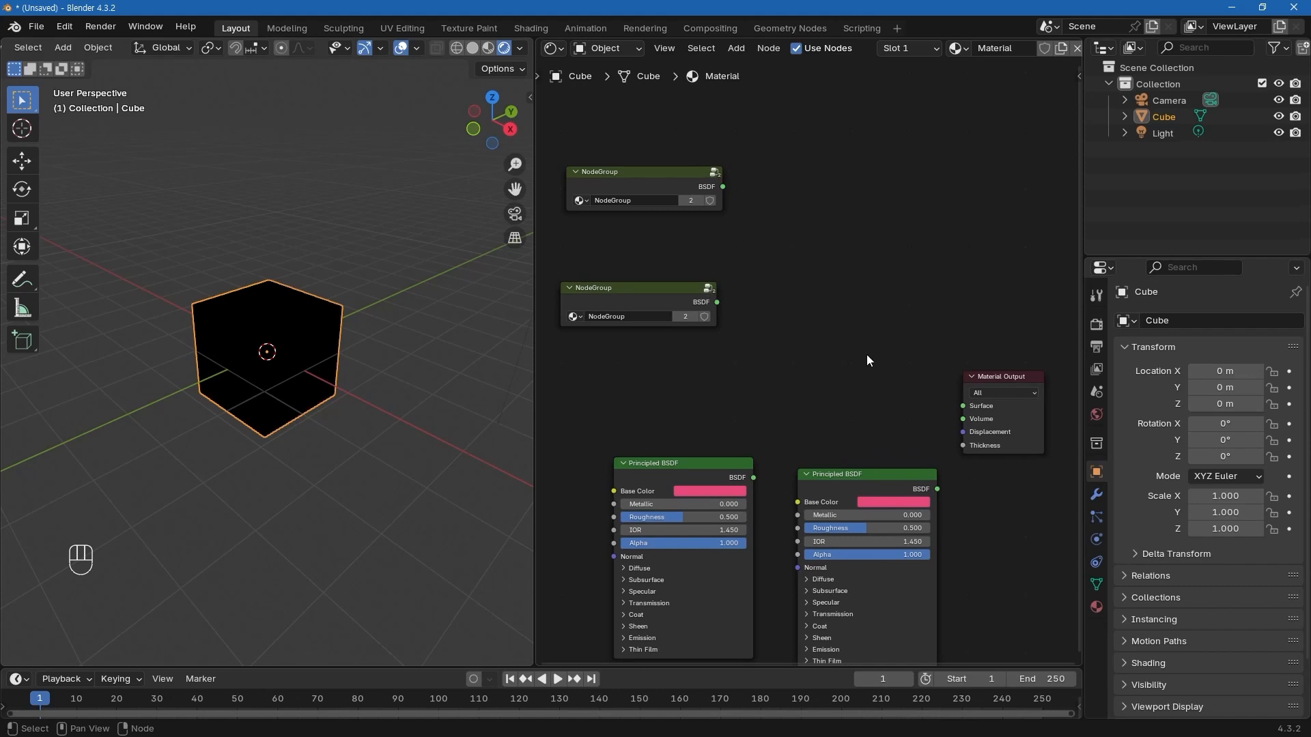
{"action": "key", "text": "ctrl+z"}
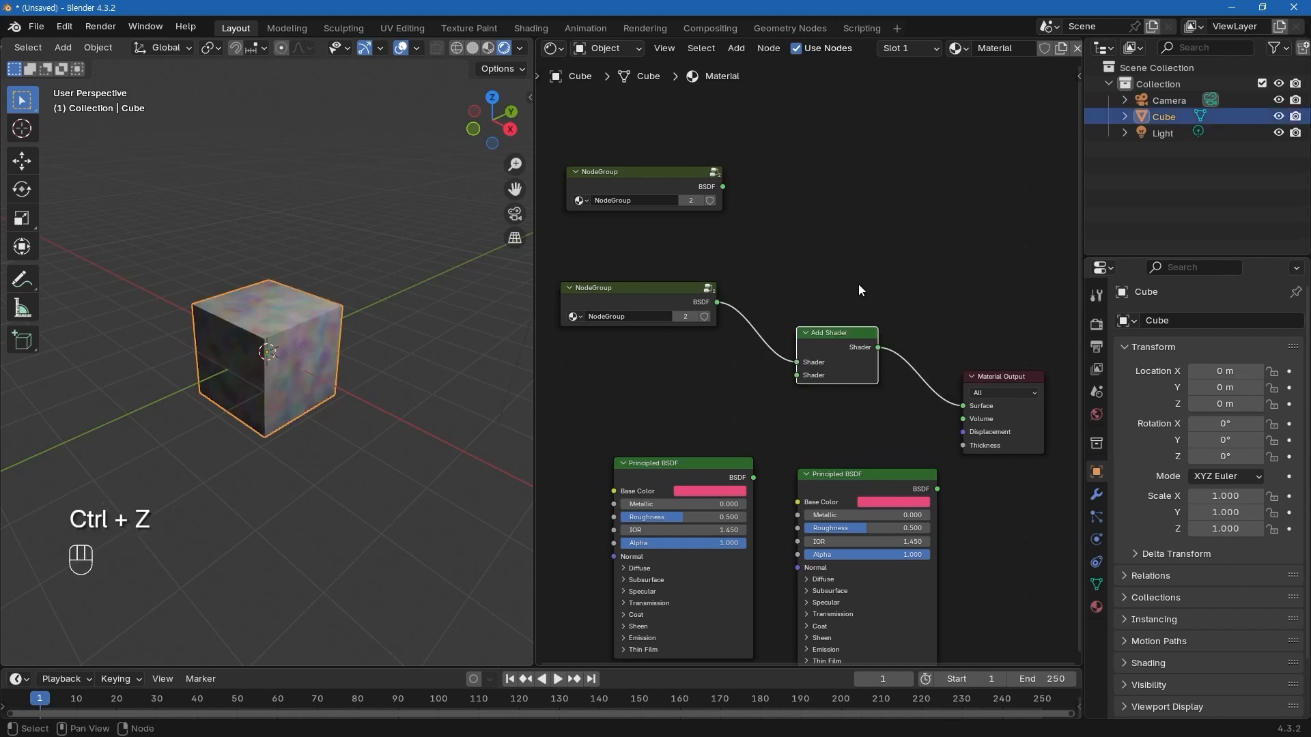
{"action": "left_click", "coordinate": [854, 285]}
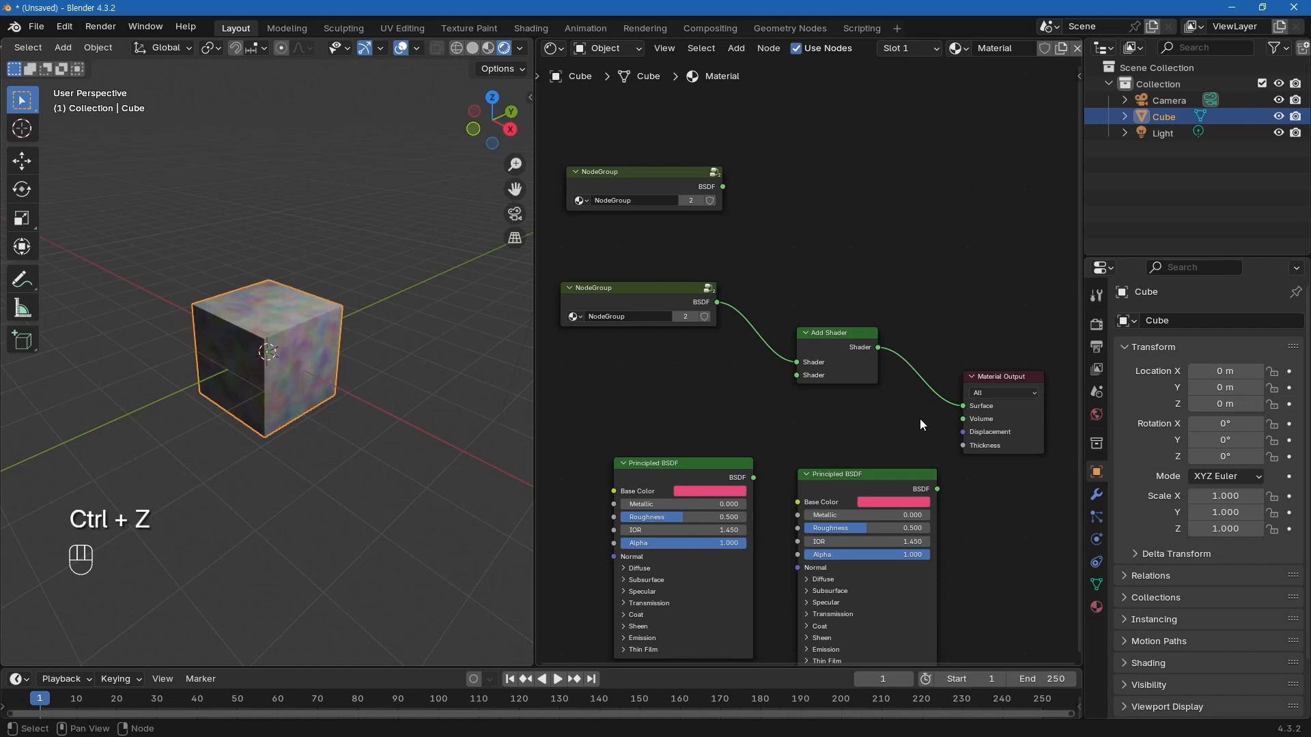
Remove the Add Shader node while keeping the NodeGroup linked to the Material Output's Surface.
{"action": "left_click_drag", "start_coordinate": [838, 344], "coordinate": [849, 329]}
{"action": "key", "text": "ctrl+x"}
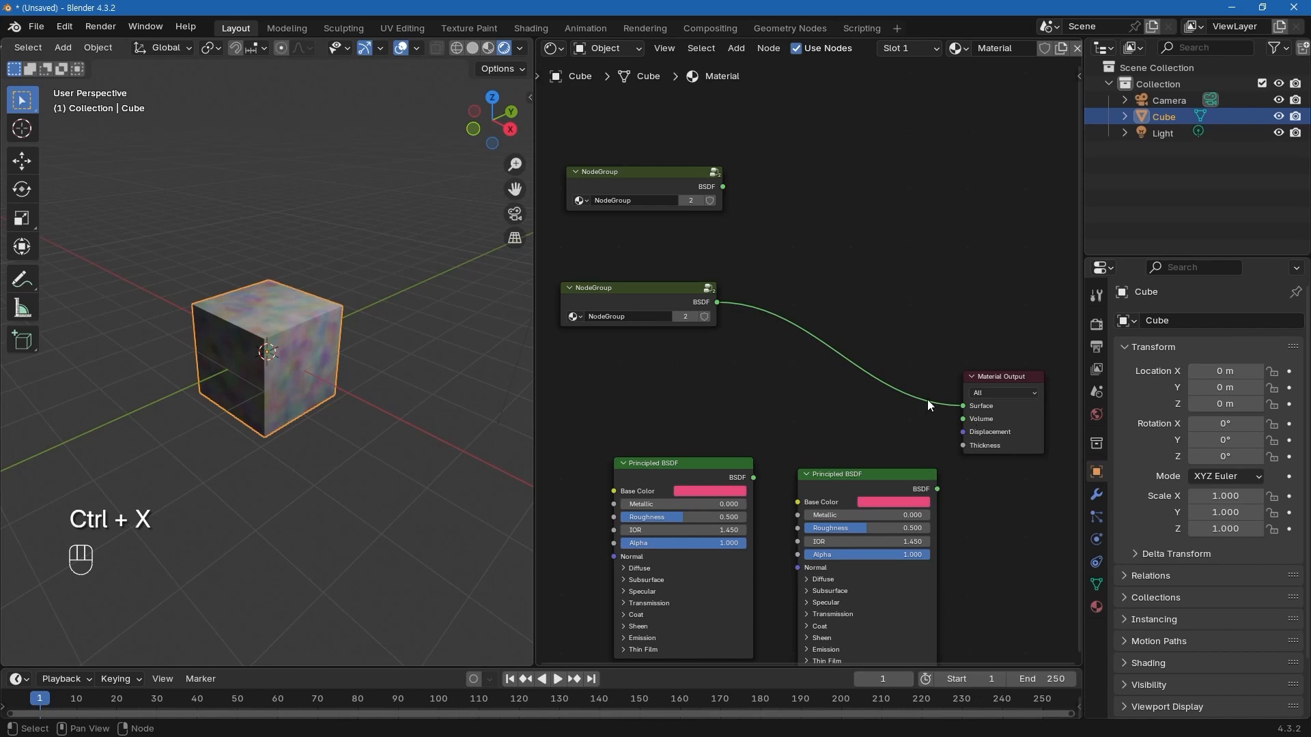
{"action": "scroll", "coordinate": [874, 399], "scroll_direction": "down", "scroll_amount": 1}
{"action": "middle_click_drag", "start_coordinate": [874, 400], "coordinate": [895, 389]}
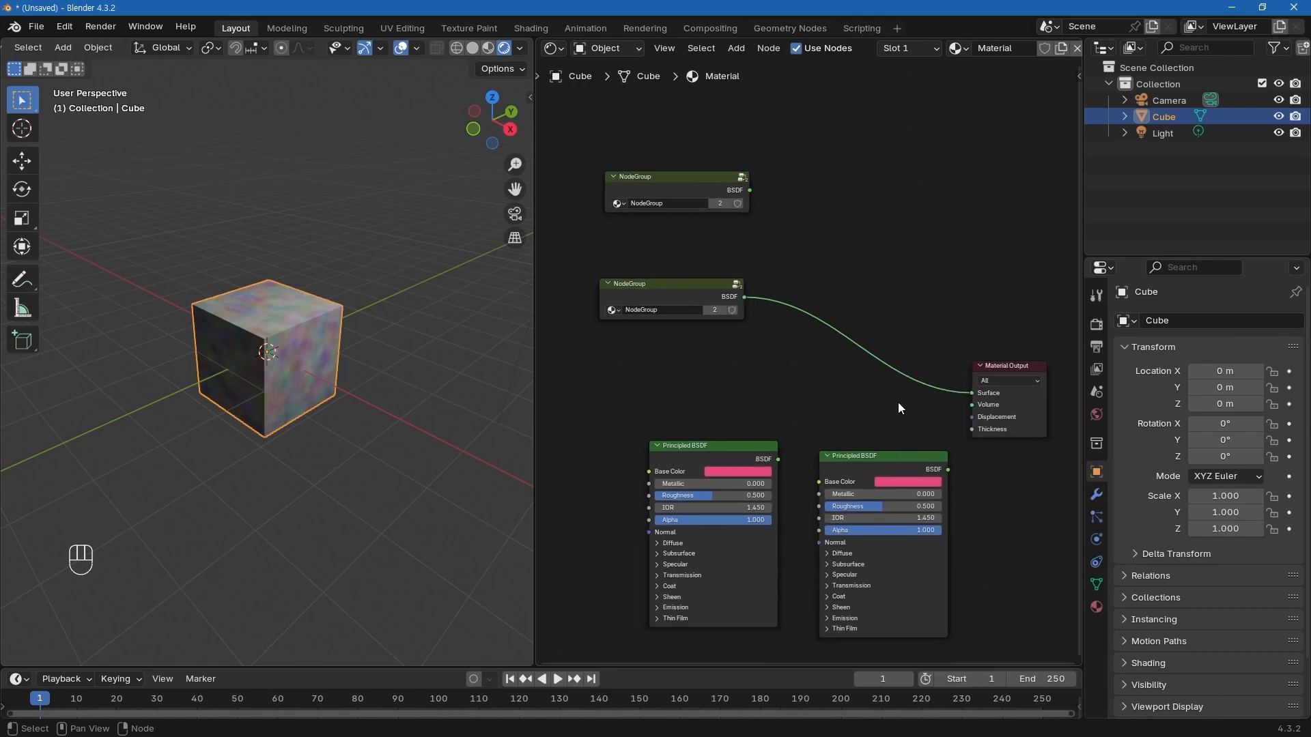